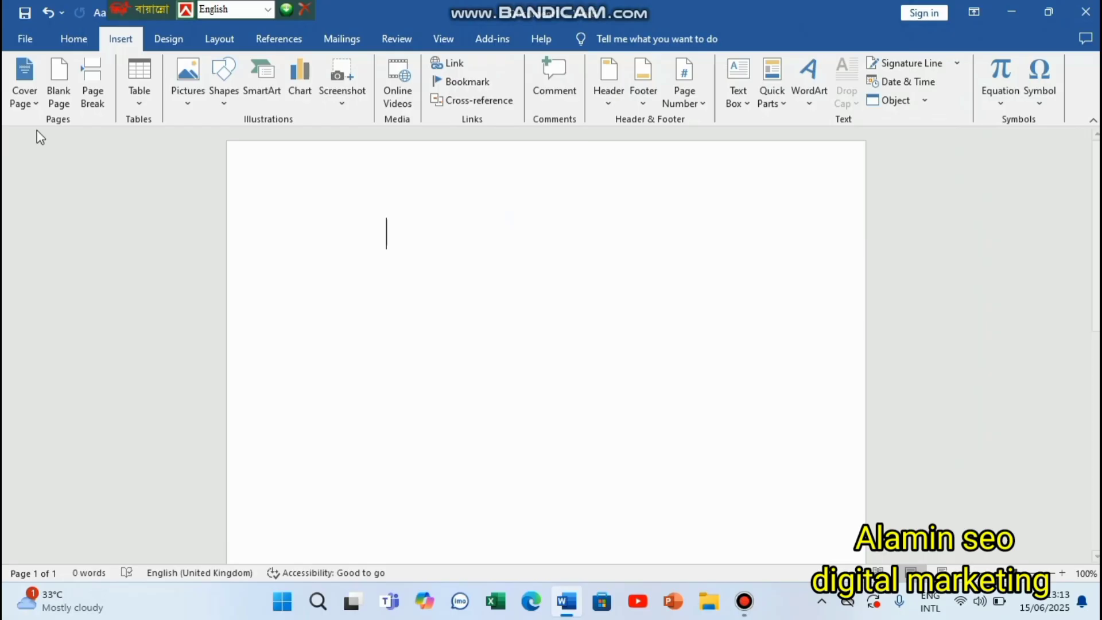
{"action": "left_click", "coordinate": [24, 41]}
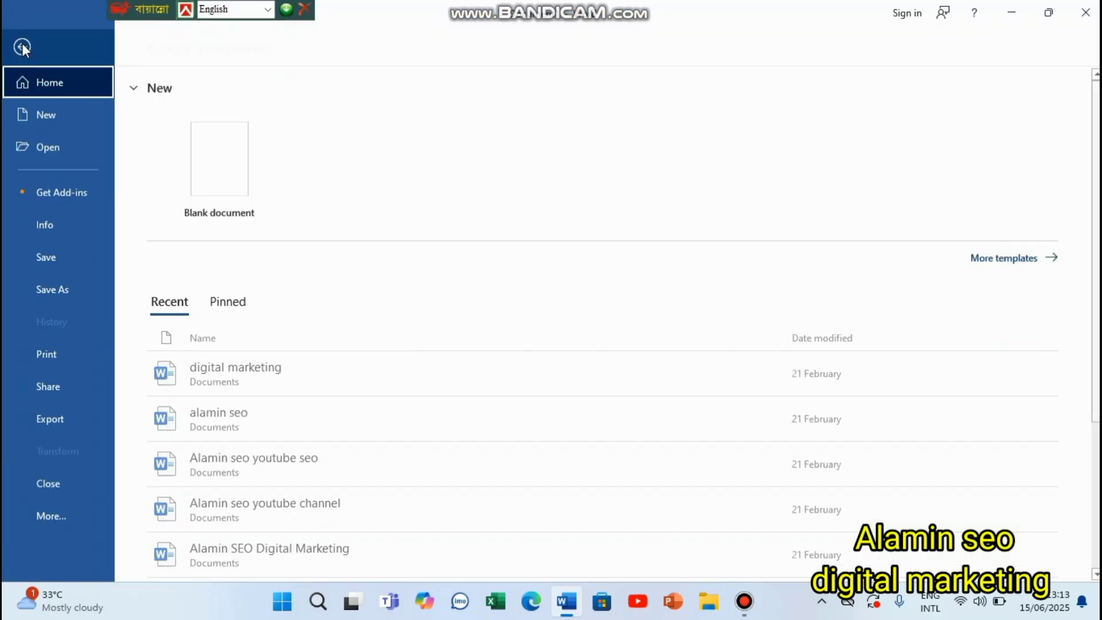
{"action": "left_click", "coordinate": [21, 48]}
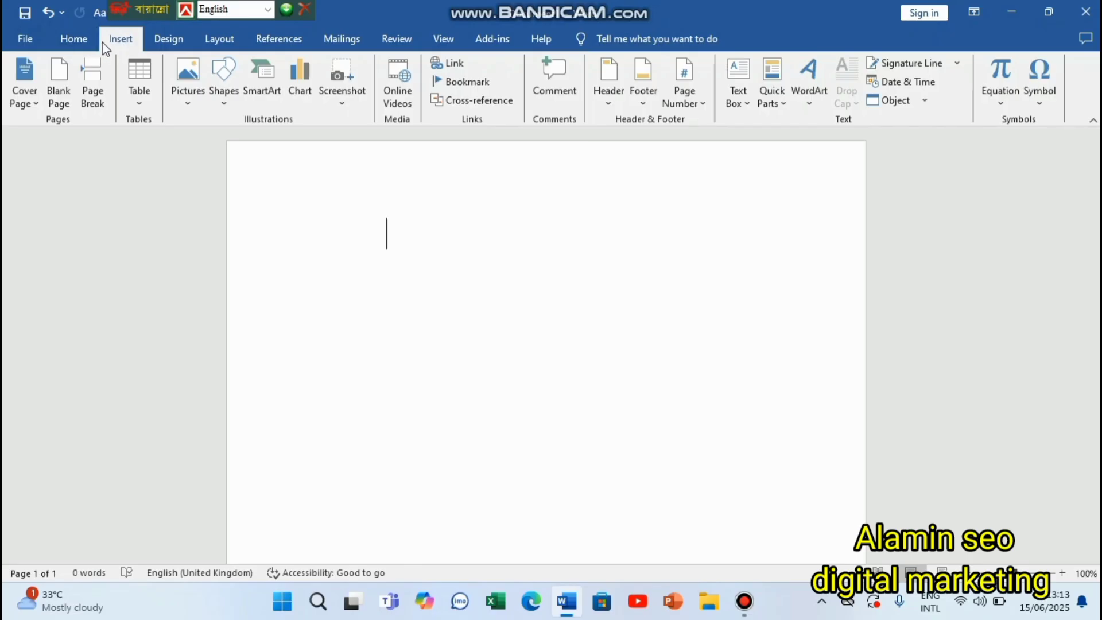
{"action": "left_click", "coordinate": [73, 39]}
{"action": "left_click", "coordinate": [138, 45]}
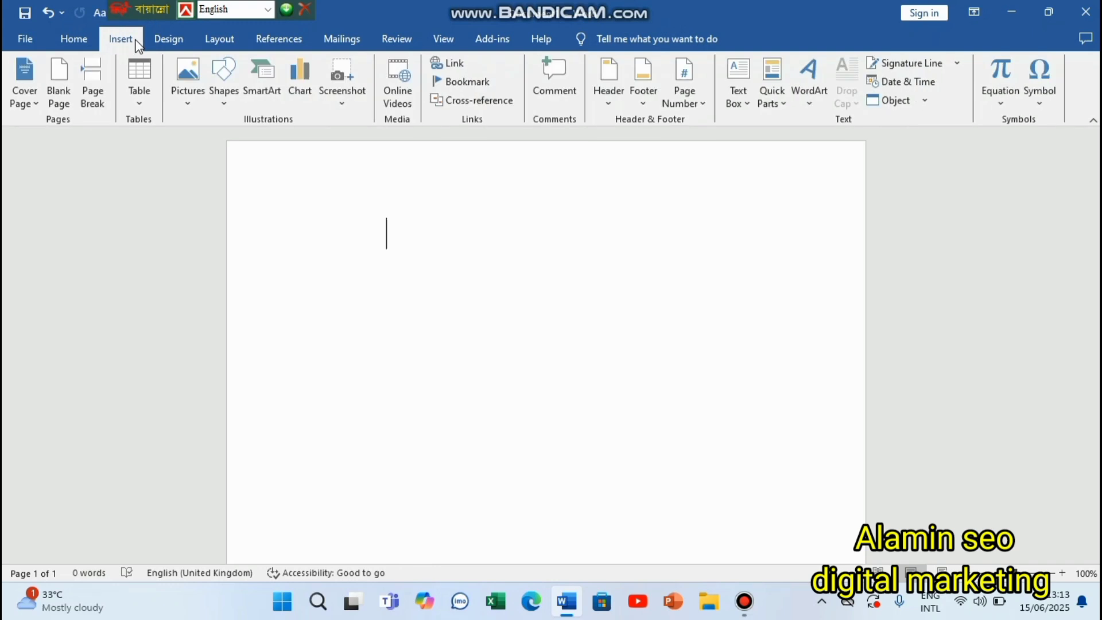
Insert the picture named mouse from this device's Gallery folder into the blank document.
{"action": "left_click", "coordinate": [190, 109]}
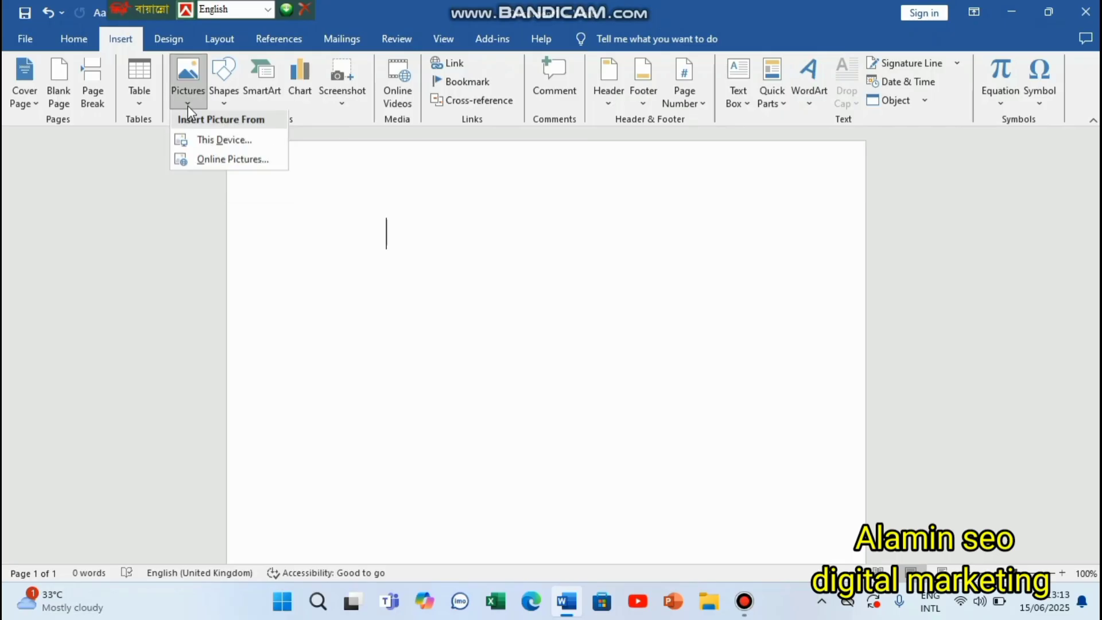
{"action": "left_click", "coordinate": [217, 147]}
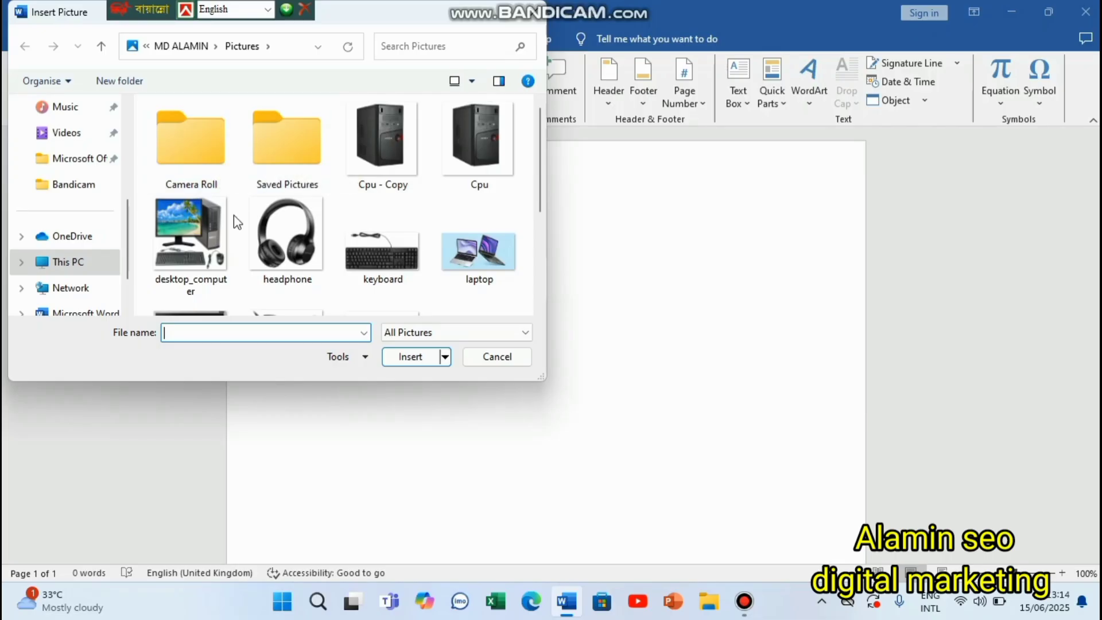
{"action": "left_click", "coordinate": [98, 261]}
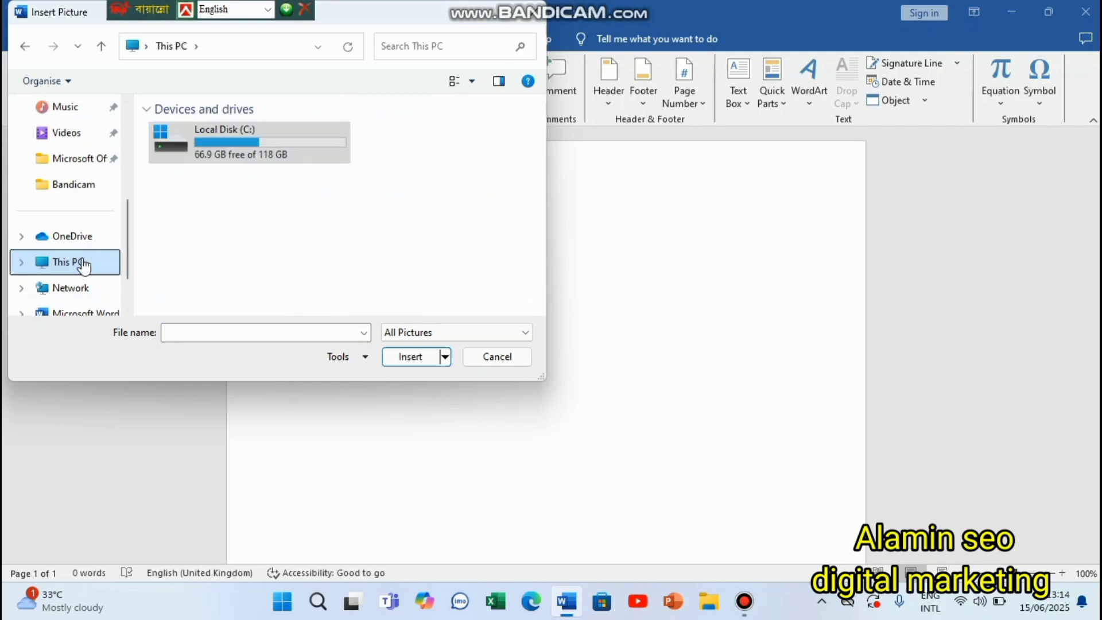
{"action": "left_click", "coordinate": [84, 188]}
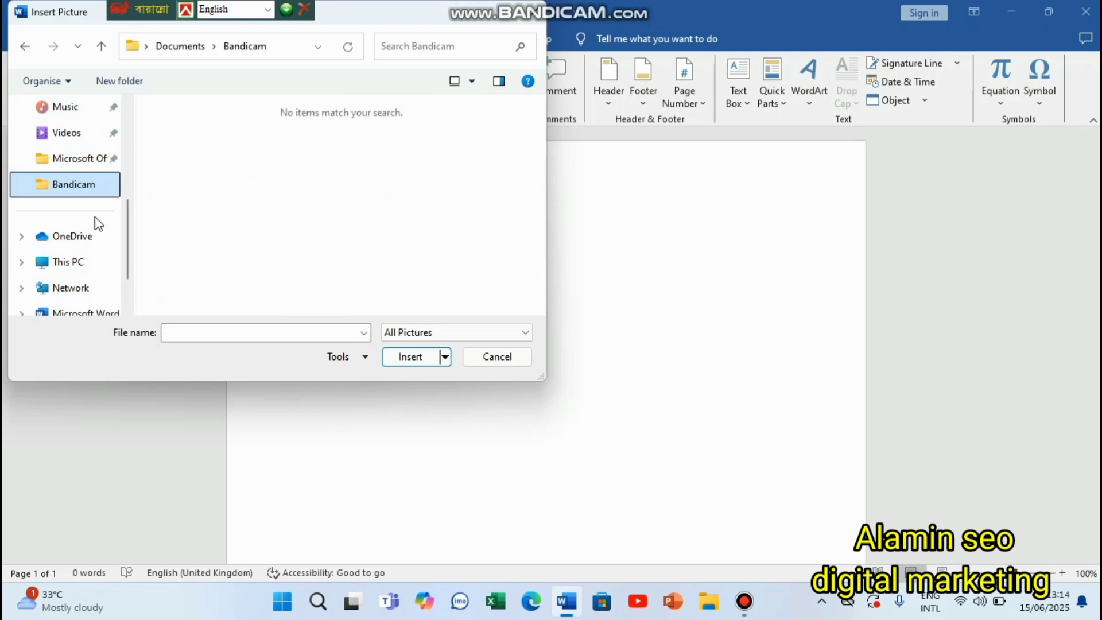
{"action": "left_click", "coordinate": [94, 240]}
{"action": "left_click", "coordinate": [90, 264]}
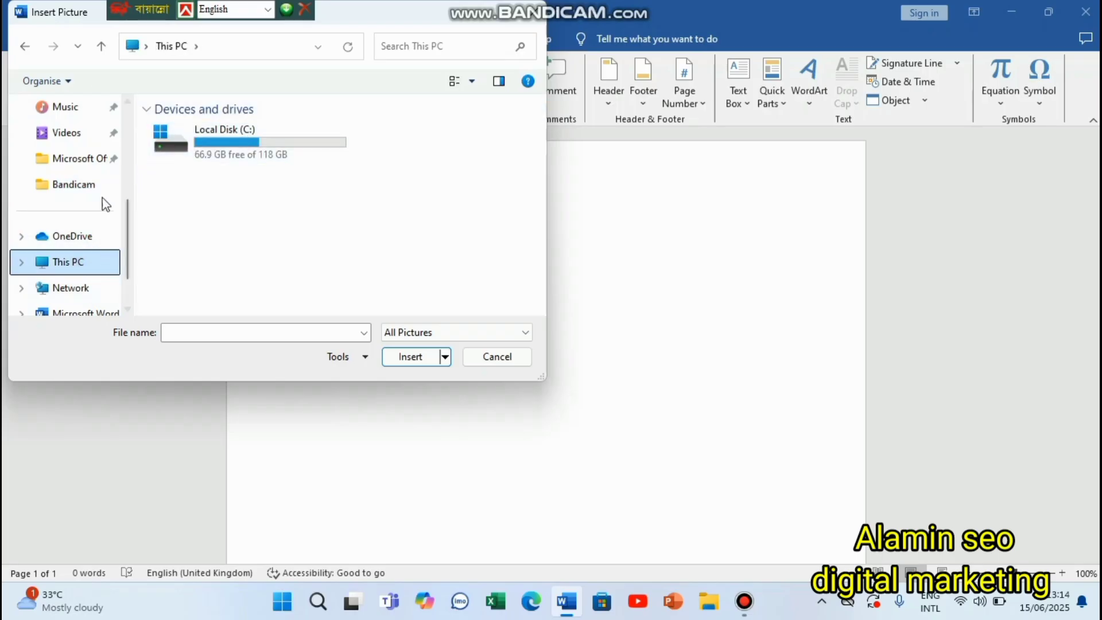
{"action": "scroll", "coordinate": [63, 224], "scroll_direction": "up", "scroll_amount": 3}
{"action": "left_click", "coordinate": [73, 140]}
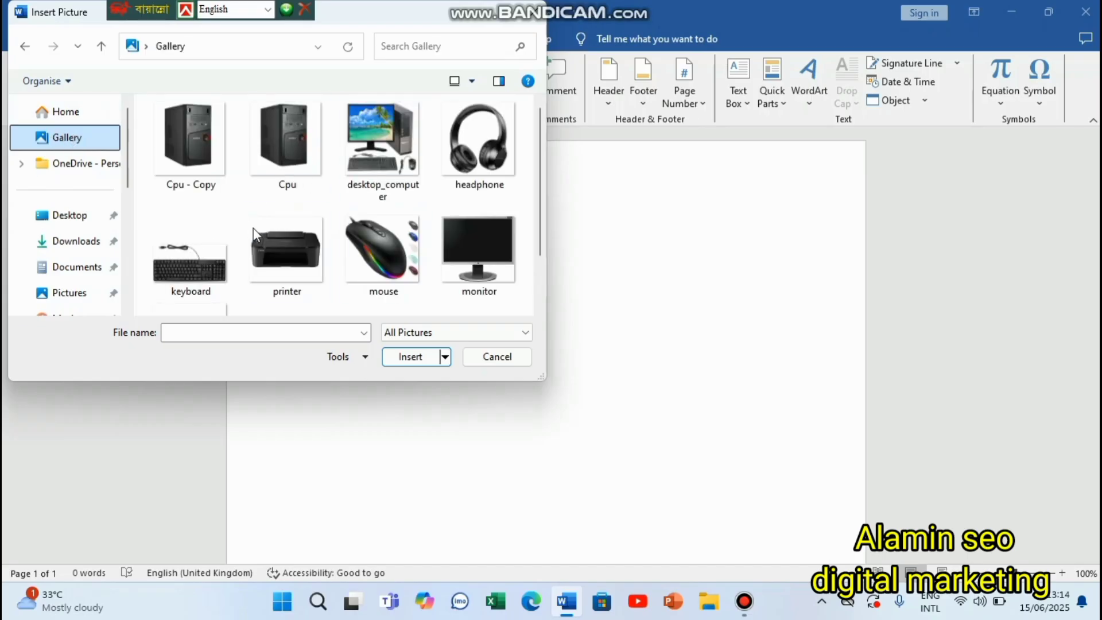
{"action": "scroll", "coordinate": [403, 210], "scroll_direction": "down", "scroll_amount": 2}
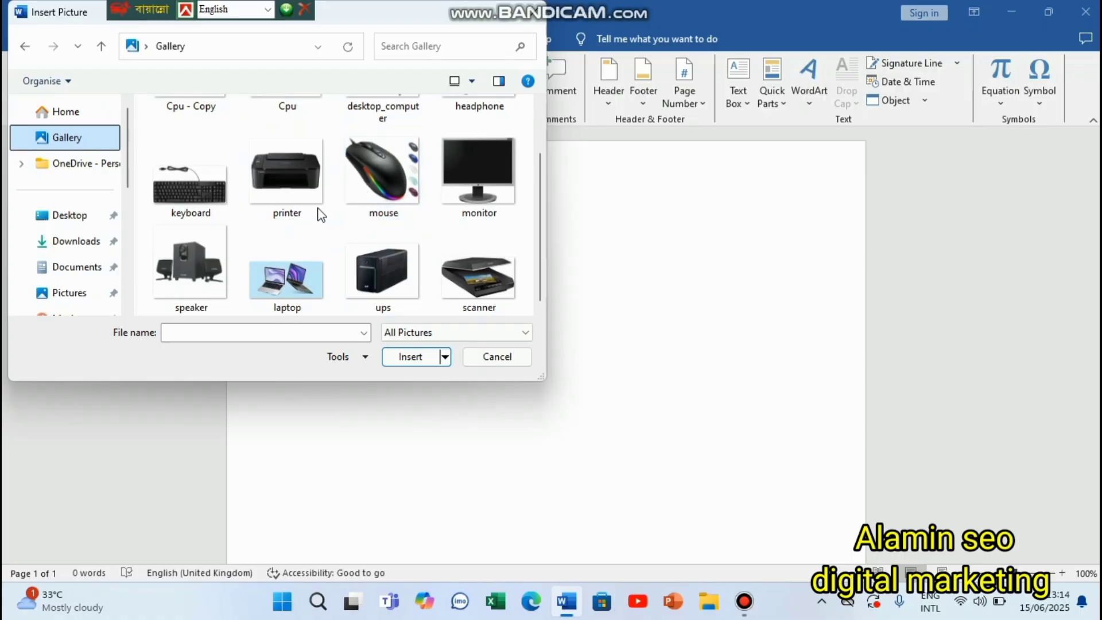
{"action": "scroll", "coordinate": [287, 230], "scroll_direction": "up", "scroll_amount": 2}
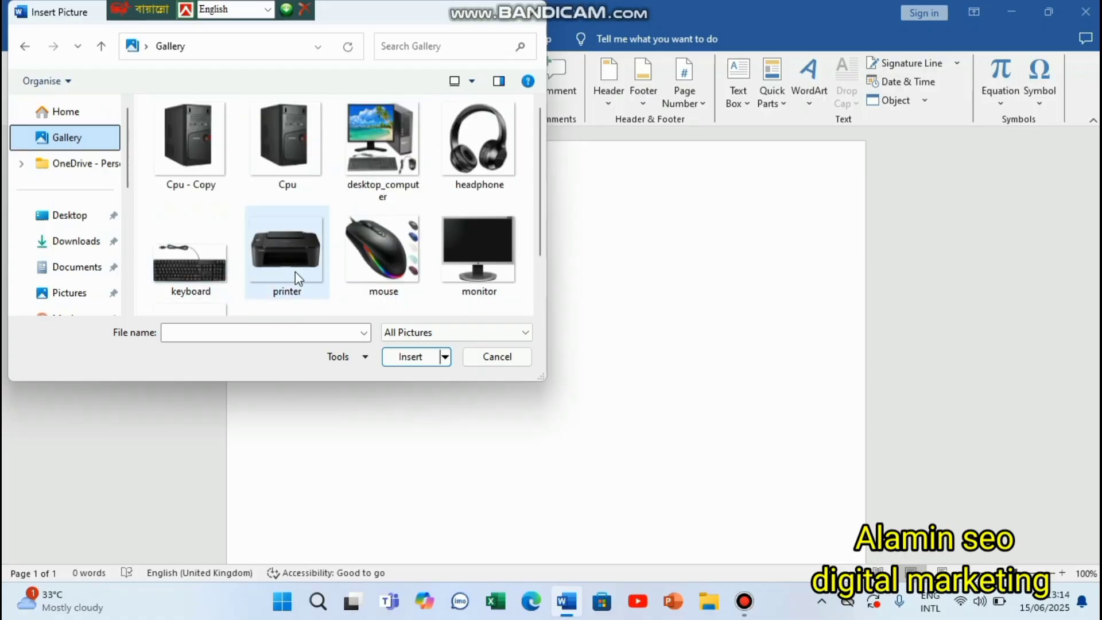
{"action": "left_click", "coordinate": [369, 255]}
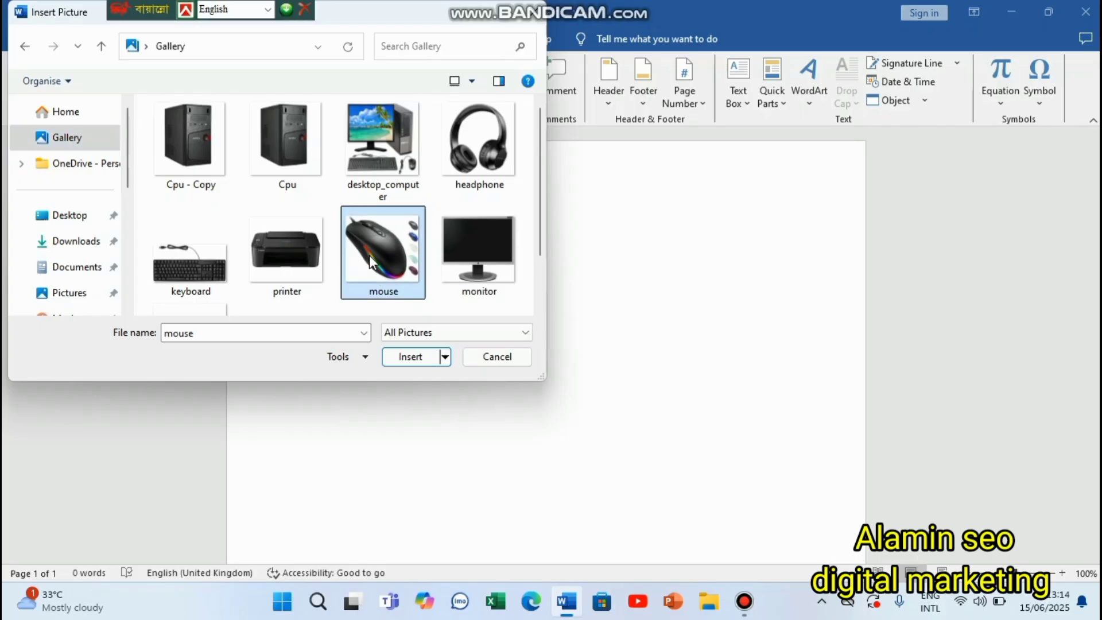
{"action": "left_click", "coordinate": [408, 360]}
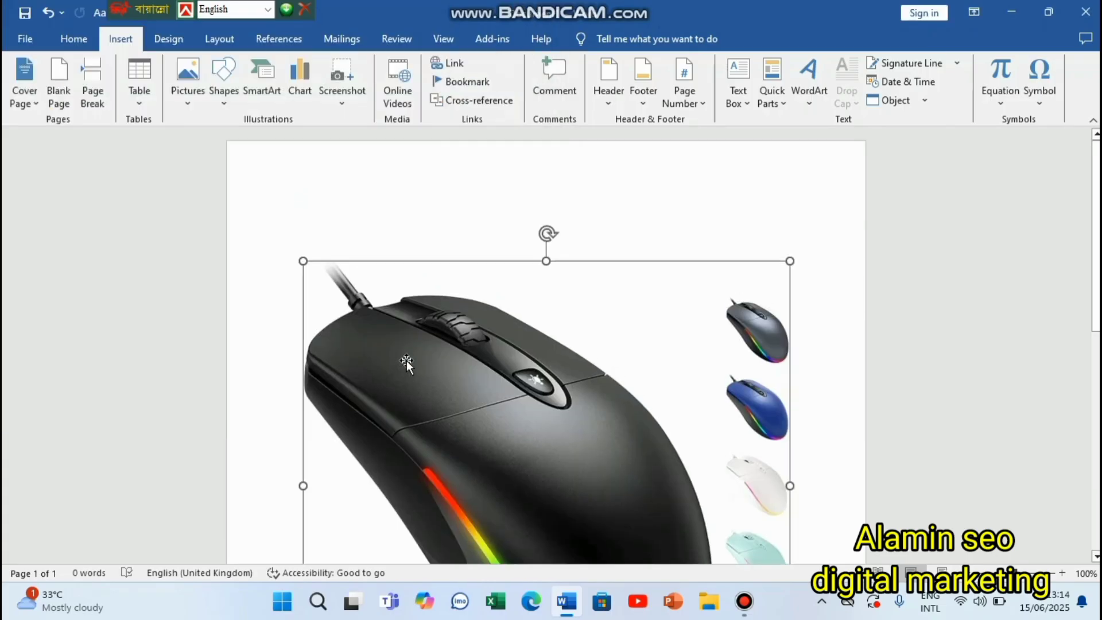
Scale the mouse picture down proportionally to about 5.51 cm high by 5.98 cm wide.
{"action": "scroll", "coordinate": [519, 346], "scroll_direction": "down", "scroll_amount": 5}
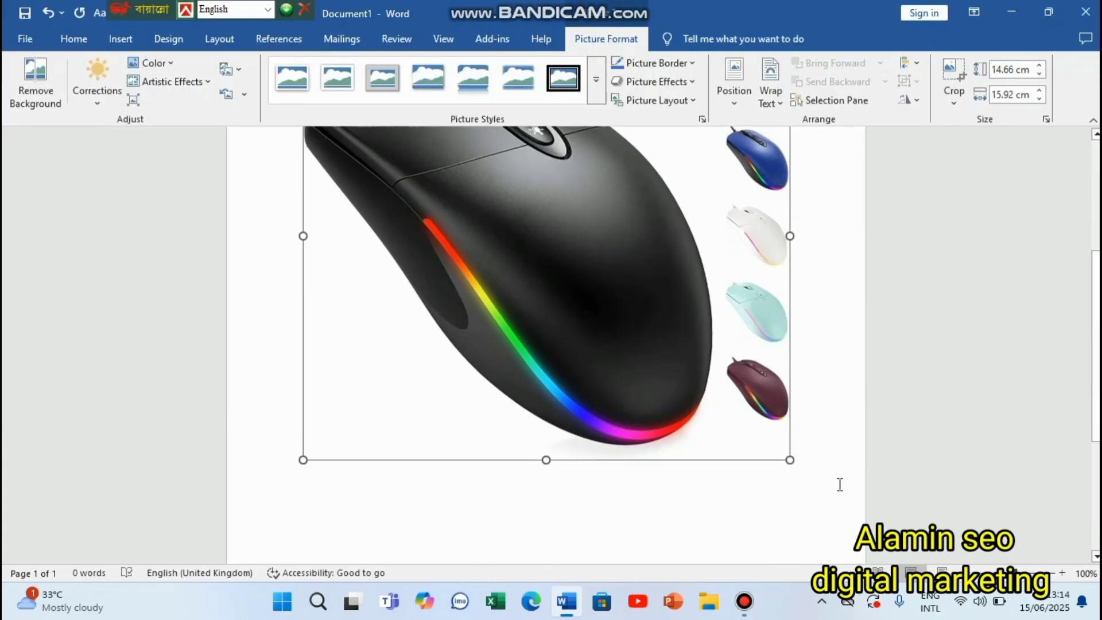
{"action": "left_click_drag", "start_coordinate": [789, 456], "coordinate": [699, 382]}
{"action": "scroll", "coordinate": [576, 326], "scroll_direction": "up", "scroll_amount": 4}
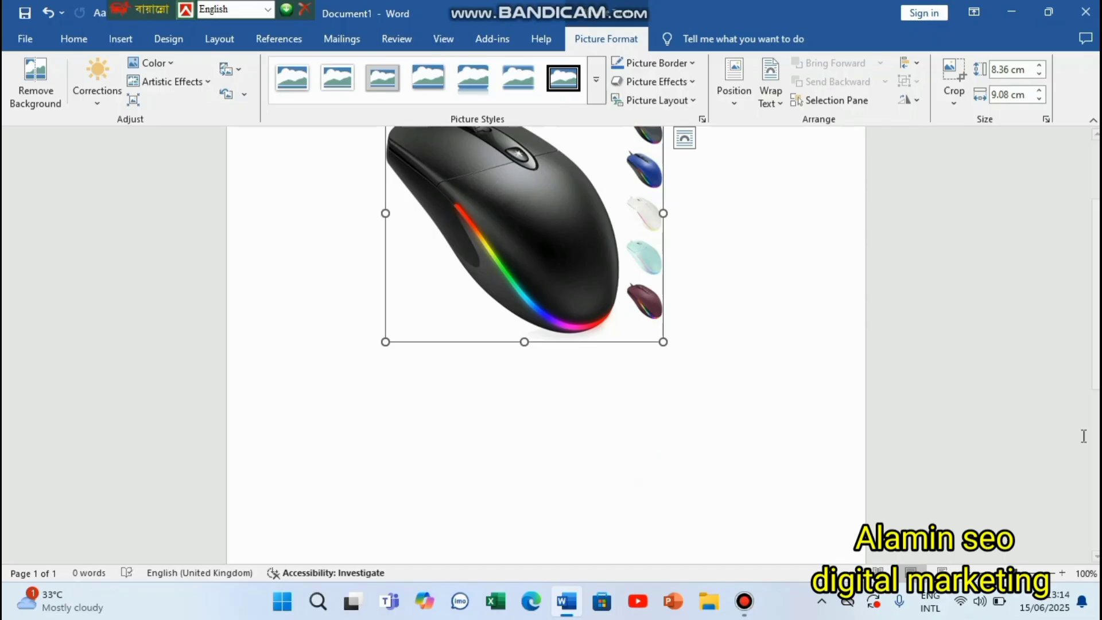
{"action": "scroll", "coordinate": [510, 307], "scroll_direction": "up", "scroll_amount": 3}
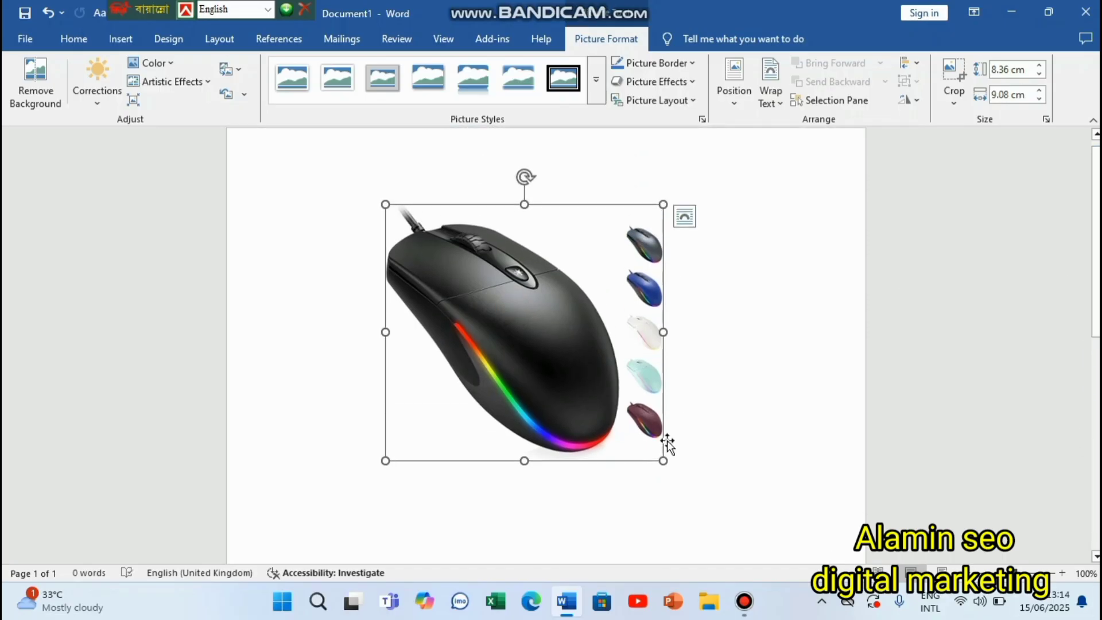
{"action": "left_click_drag", "start_coordinate": [663, 459], "coordinate": [568, 373]}
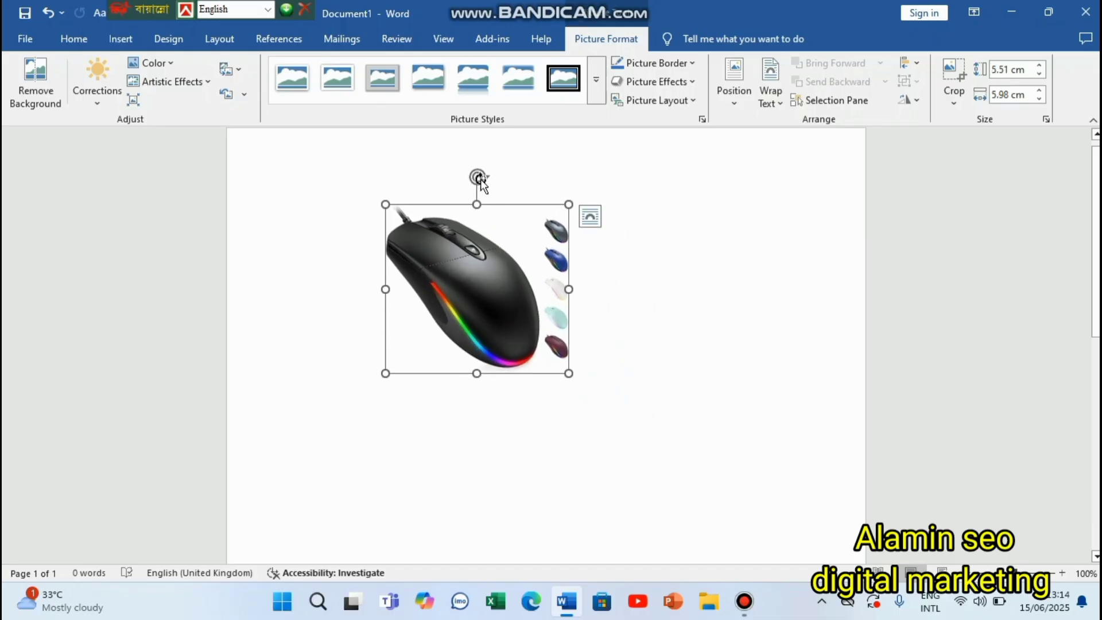
Try rotating the mouse picture, and turn it back upright.
{"action": "mouse_move", "coordinate": [478, 178]}
{"action": "left_mouse_down"}
{"action": "mouse_move", "coordinate": [514, 168]}
{"action": "mouse_move", "coordinate": [551, 184]}
{"action": "mouse_move", "coordinate": [578, 239]}
{"action": "mouse_move", "coordinate": [620, 269]}
{"action": "mouse_move", "coordinate": [610, 216]}
{"action": "mouse_move", "coordinate": [536, 165]}
{"action": "mouse_move", "coordinate": [468, 181]}
{"action": "mouse_move", "coordinate": [408, 266]}
{"action": "mouse_move", "coordinate": [522, 396]}
{"action": "mouse_move", "coordinate": [665, 338]}
{"action": "mouse_move", "coordinate": [607, 263]}
{"action": "mouse_move", "coordinate": [491, 270]}
{"action": "mouse_move", "coordinate": [560, 421]}
{"action": "mouse_move", "coordinate": [504, 274]}
{"action": "left_mouse_up"}
{"action": "left_click", "coordinate": [618, 300]}
{"action": "left_click", "coordinate": [492, 301]}
{"action": "left_click_drag", "start_coordinate": [604, 280], "coordinate": [509, 233]}
{"action": "left_click", "coordinate": [648, 344]}
Examine the text wrapping choices in the mouse picture's layout options, leaving them unchanged.
{"action": "left_click", "coordinate": [459, 294]}
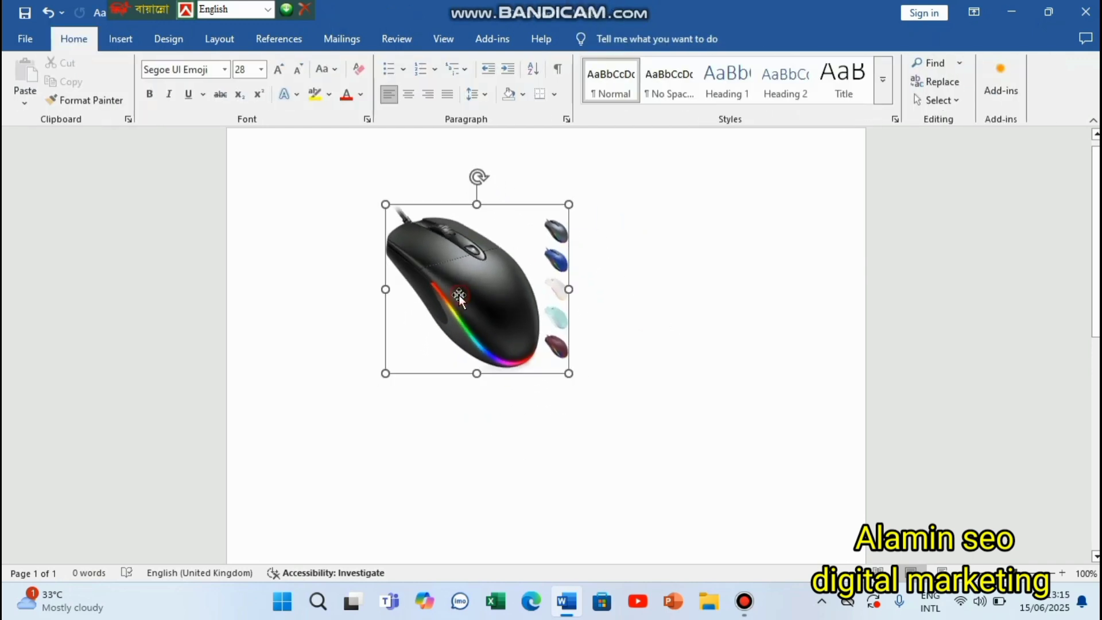
{"action": "left_click", "coordinate": [753, 222]}
{"action": "left_click", "coordinate": [461, 291]}
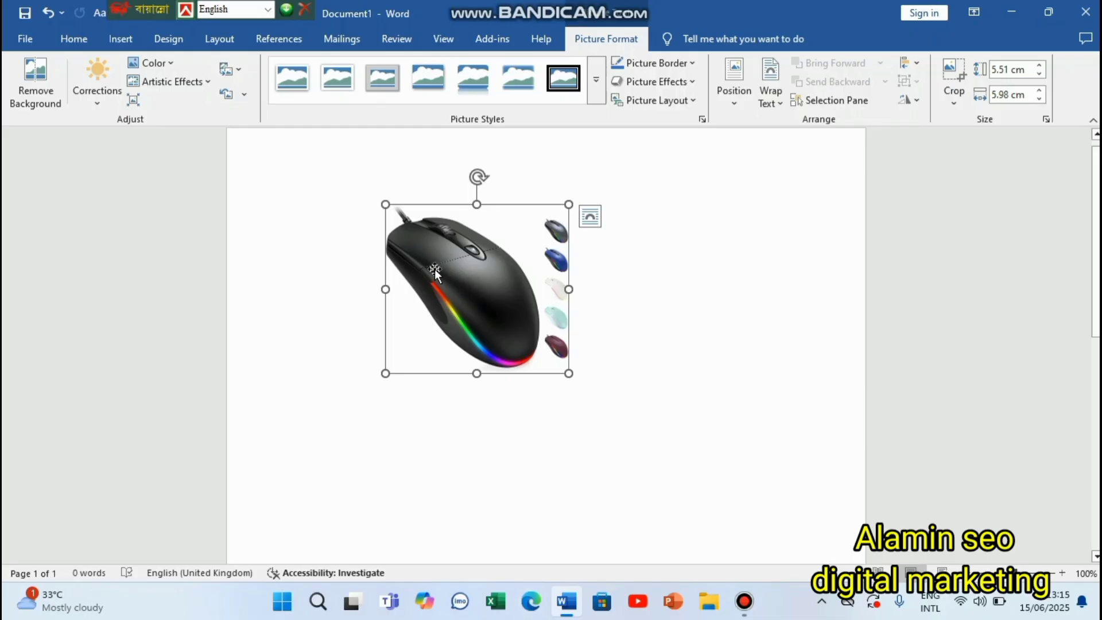
{"action": "right_click", "coordinate": [501, 318]}
{"action": "left_click", "coordinate": [630, 340]}
{"action": "left_click", "coordinate": [588, 215]}
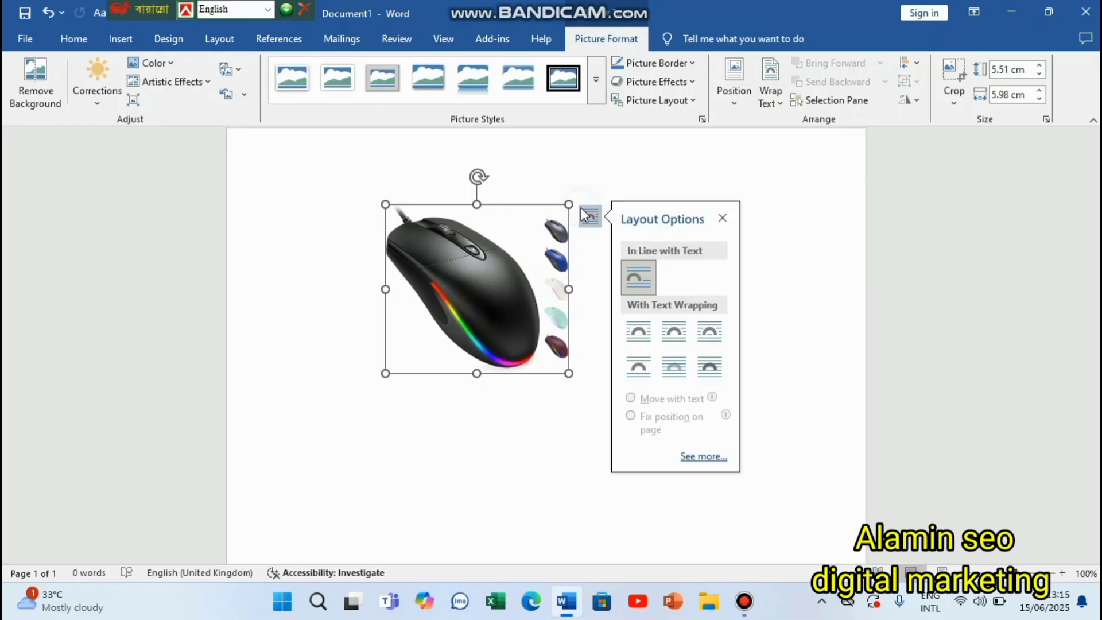
{"action": "left_click", "coordinate": [794, 360]}
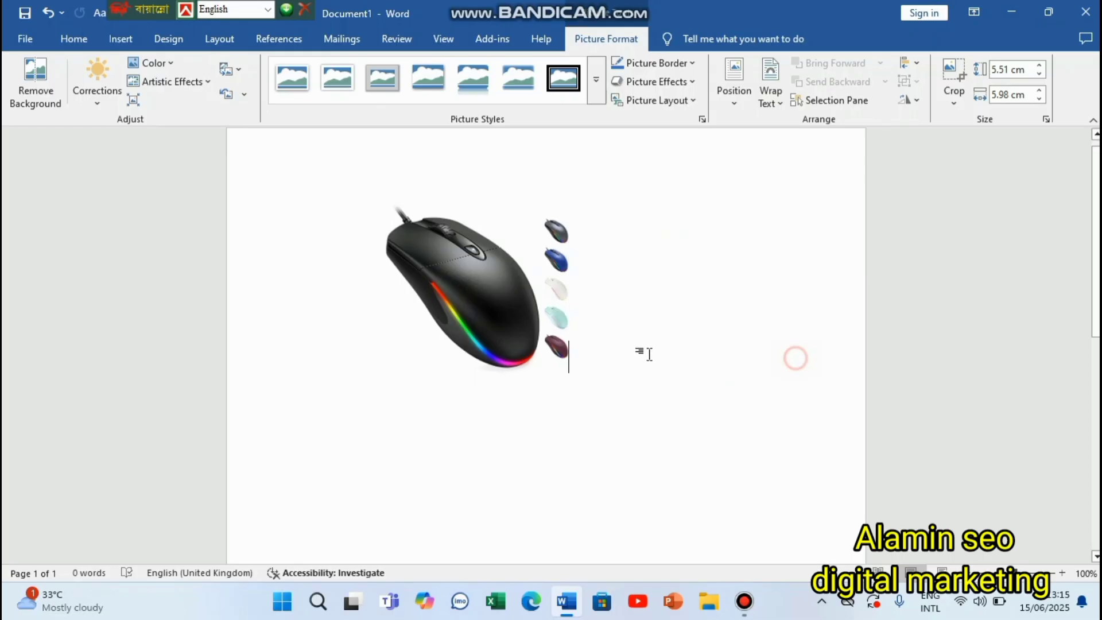
Apply the simple white frame picture style to the mouse picture.
{"action": "right_click", "coordinate": [432, 285]}
{"action": "left_click", "coordinate": [422, 281]}
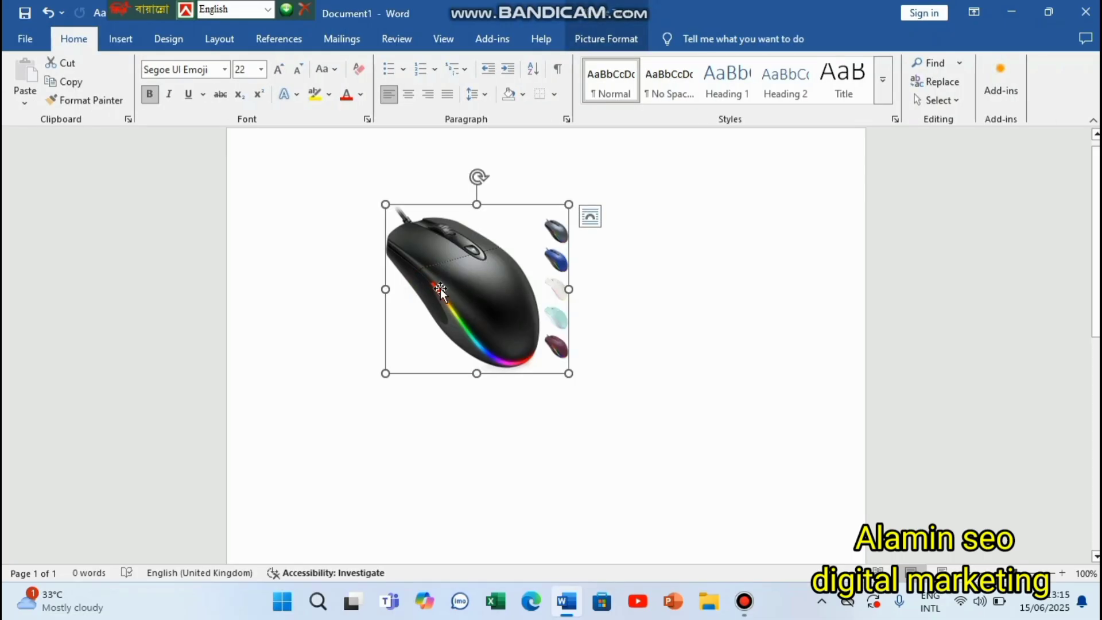
{"action": "left_click", "coordinate": [606, 39]}
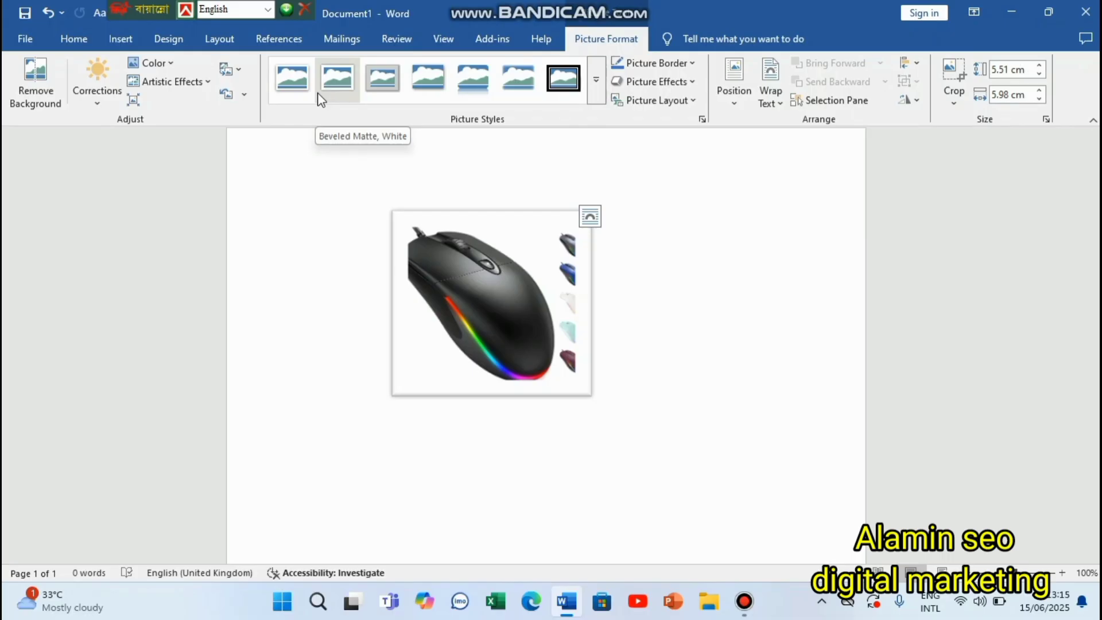
{"action": "left_click", "coordinate": [285, 87]}
{"action": "left_click", "coordinate": [653, 448]}
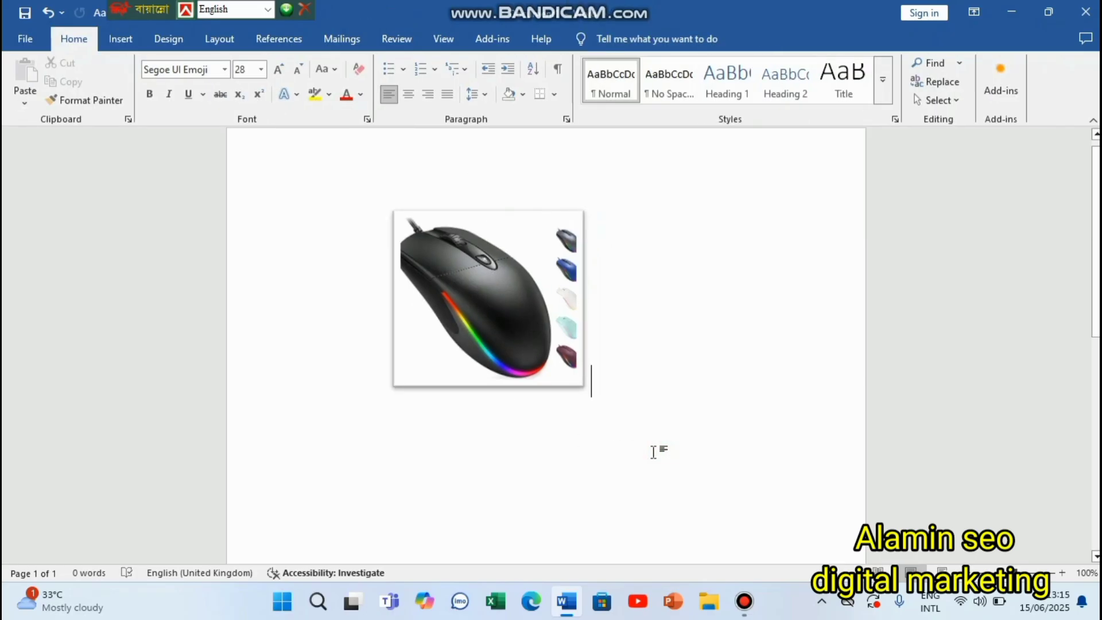
Try the Beveled Matte, White style and the gray metal frame style on the mouse picture.
{"action": "left_click", "coordinate": [506, 328]}
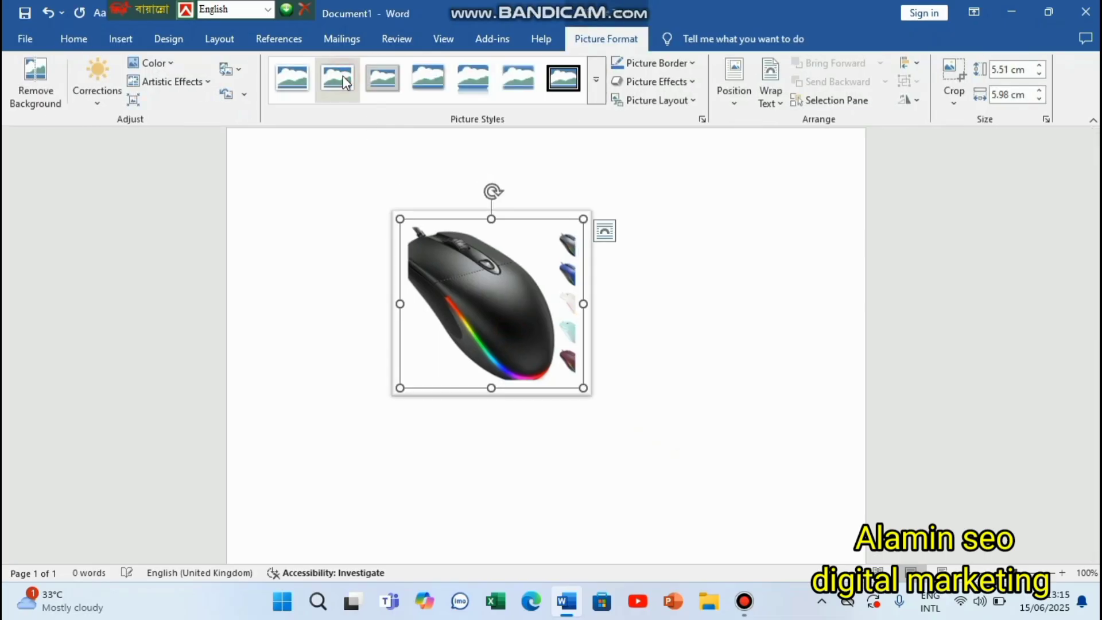
{"action": "left_click", "coordinate": [732, 560]}
{"action": "left_click", "coordinate": [505, 270]}
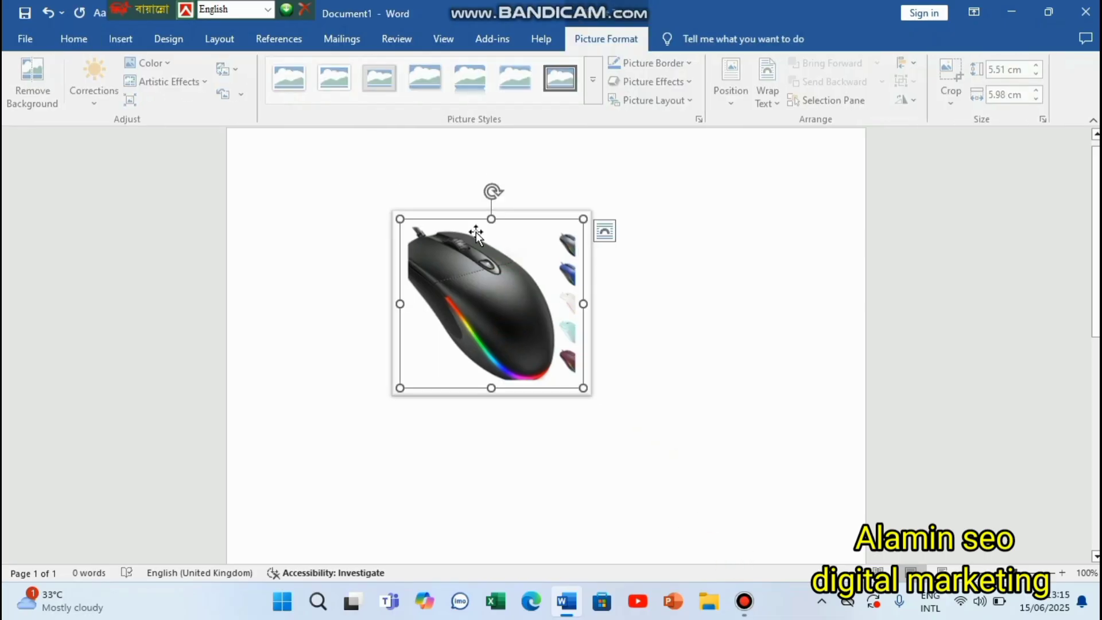
{"action": "left_click", "coordinate": [384, 79]}
{"action": "left_click", "coordinate": [743, 521]}
Try the drop shadow style on the mouse picture, and replace it with the black double frame style.
{"action": "left_click", "coordinate": [499, 294]}
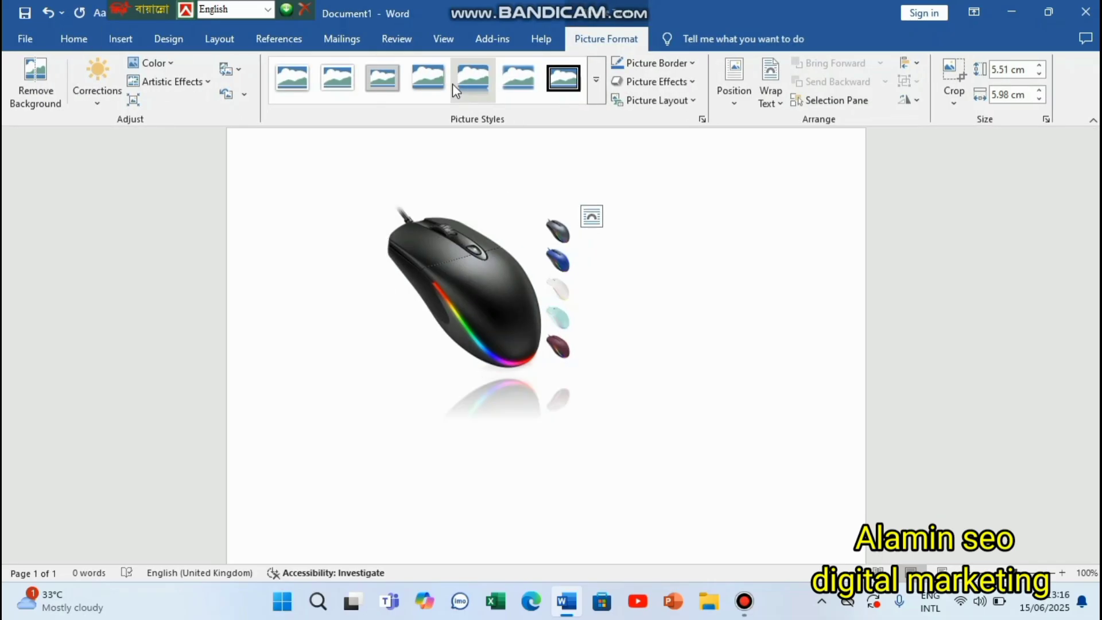
{"action": "left_click", "coordinate": [435, 83]}
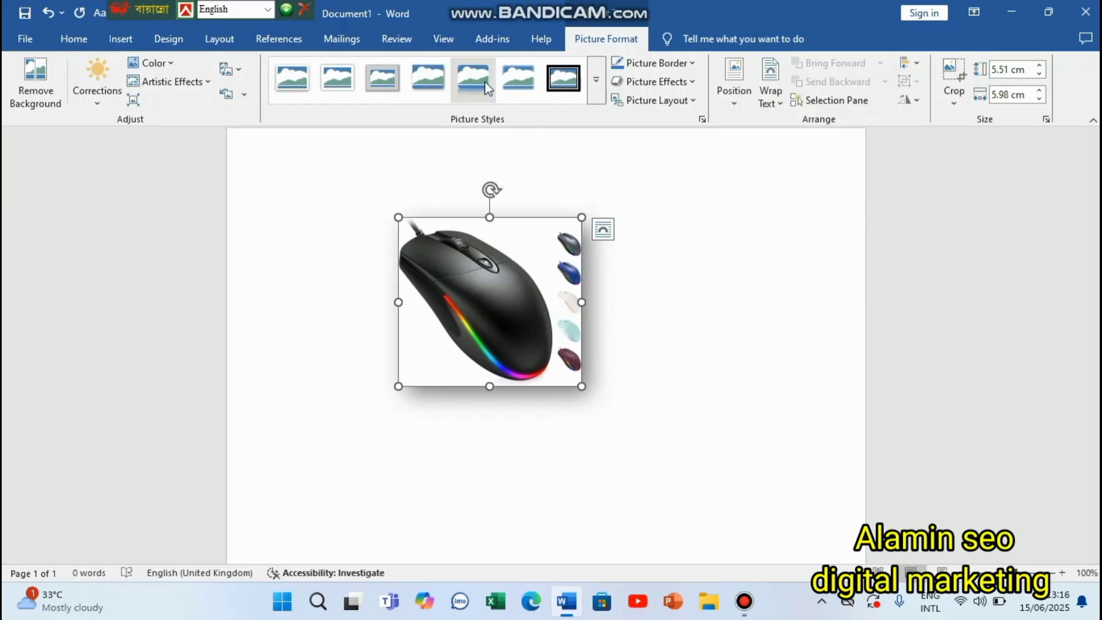
{"action": "left_click", "coordinate": [563, 83]}
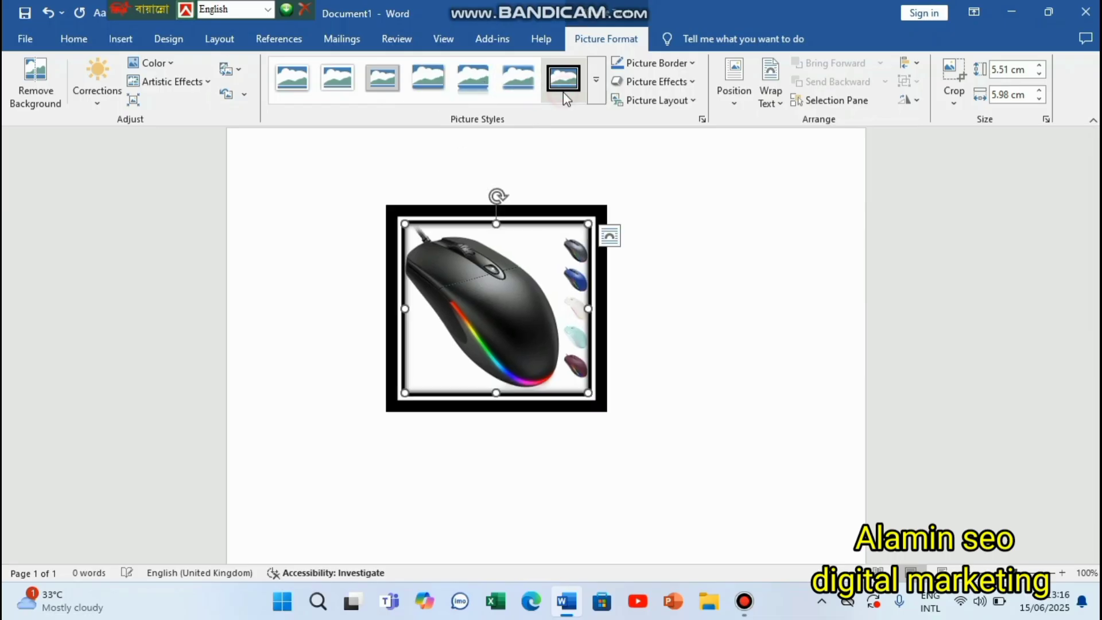
{"action": "left_click", "coordinate": [734, 395]}
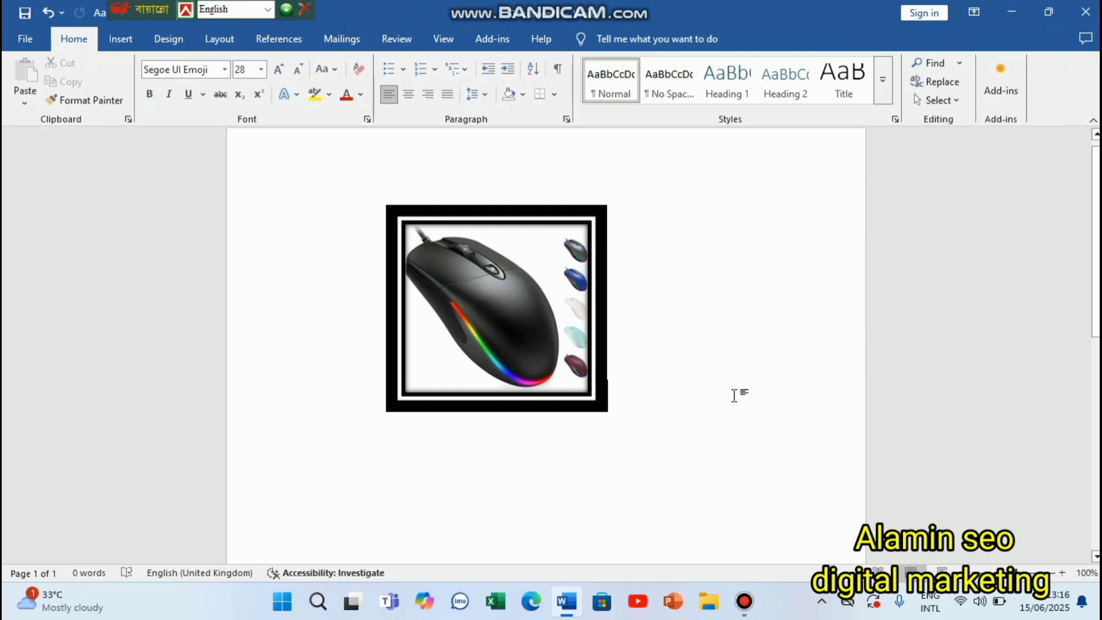
Remove all color from the framed mouse picture using the lowest Color Saturation preset.
{"action": "left_click", "coordinate": [538, 254]}
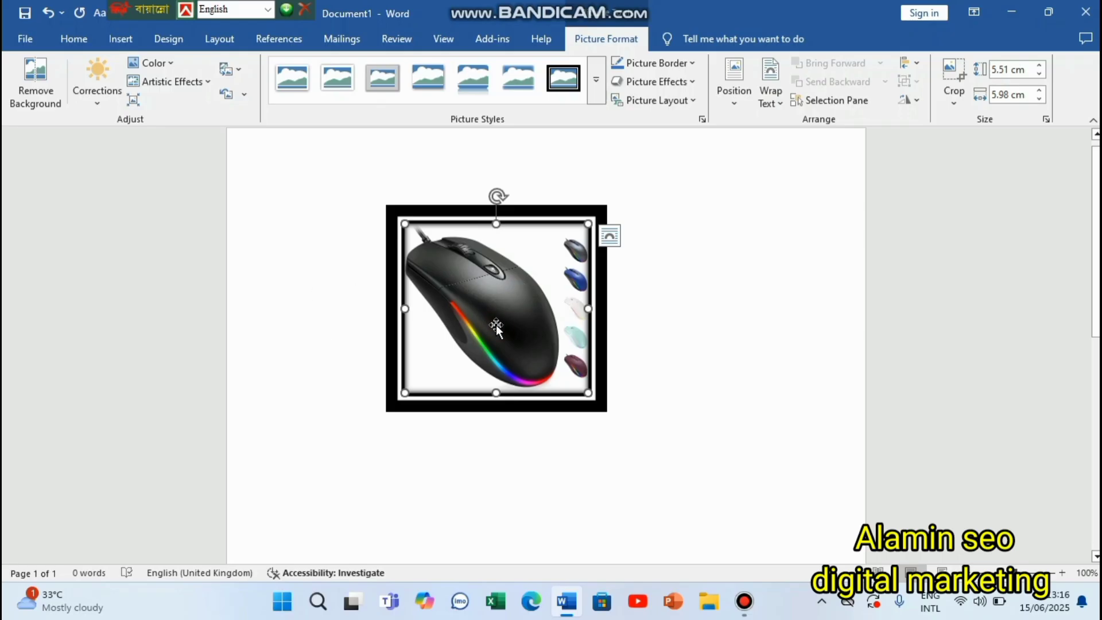
{"action": "left_click", "coordinate": [172, 65]}
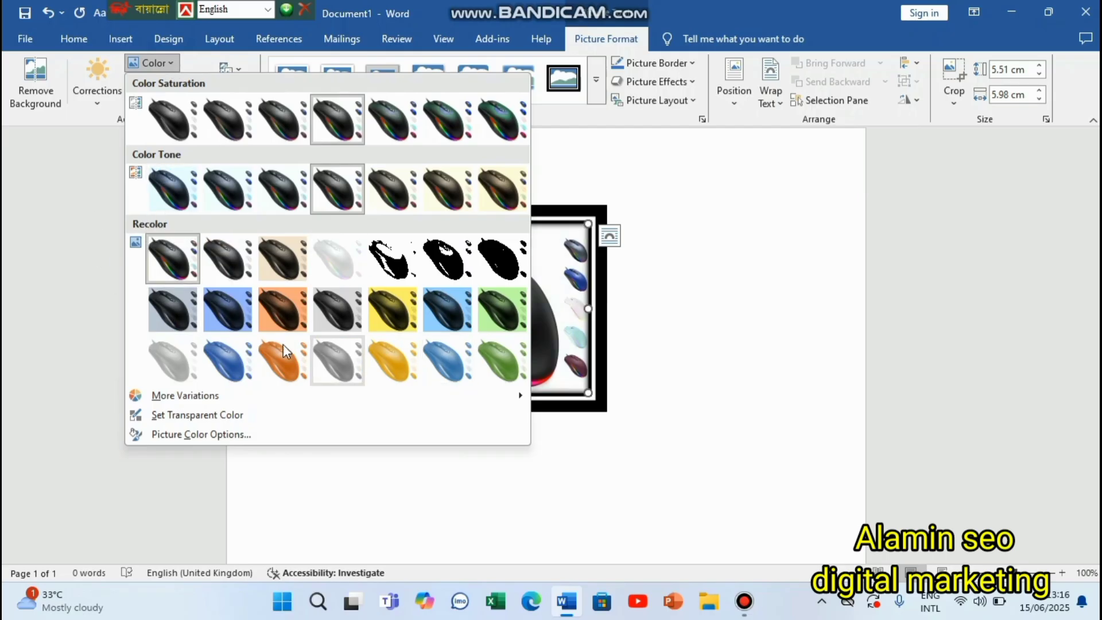
{"action": "left_click", "coordinate": [164, 118]}
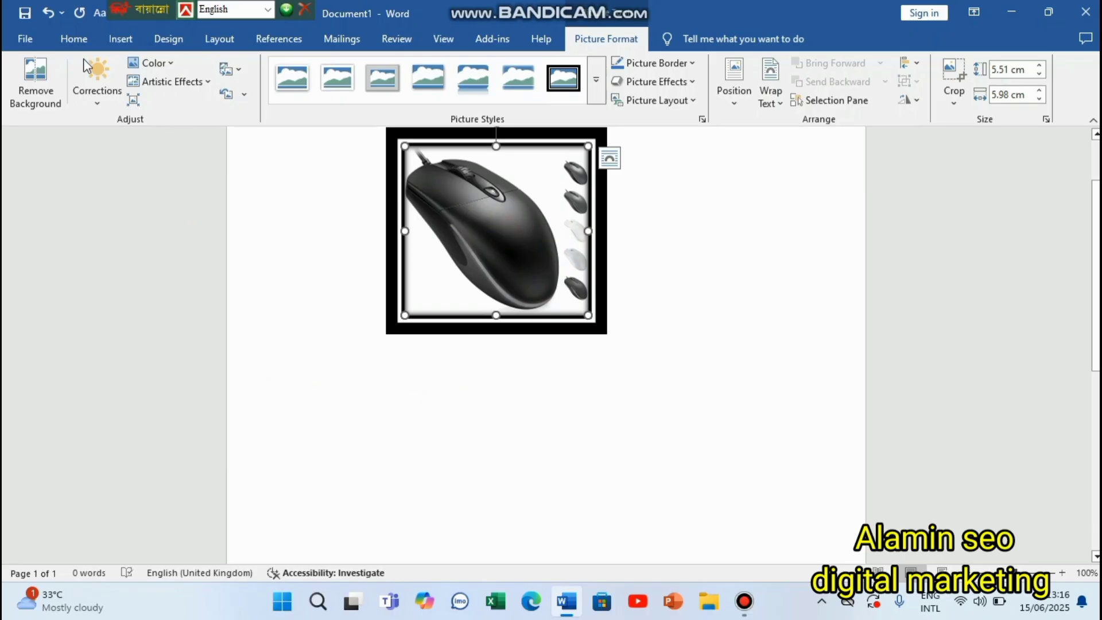
Give the framed mouse picture muted colors using a low, partly colored Color Saturation preset.
{"action": "left_click", "coordinate": [174, 63]}
{"action": "left_click", "coordinate": [290, 123]}
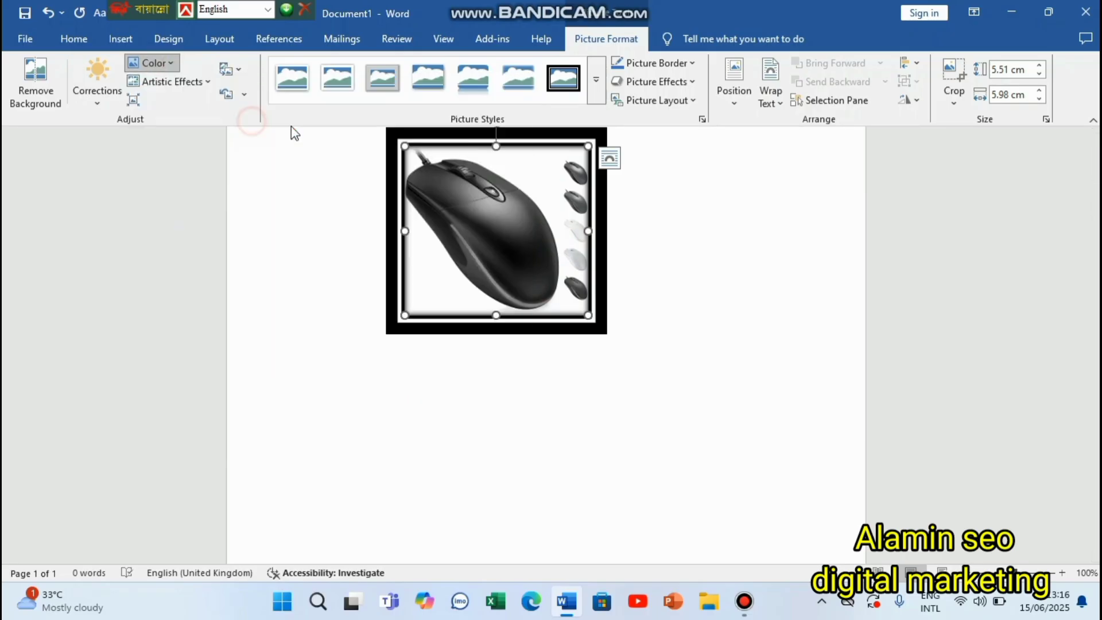
{"action": "left_click", "coordinate": [465, 227]}
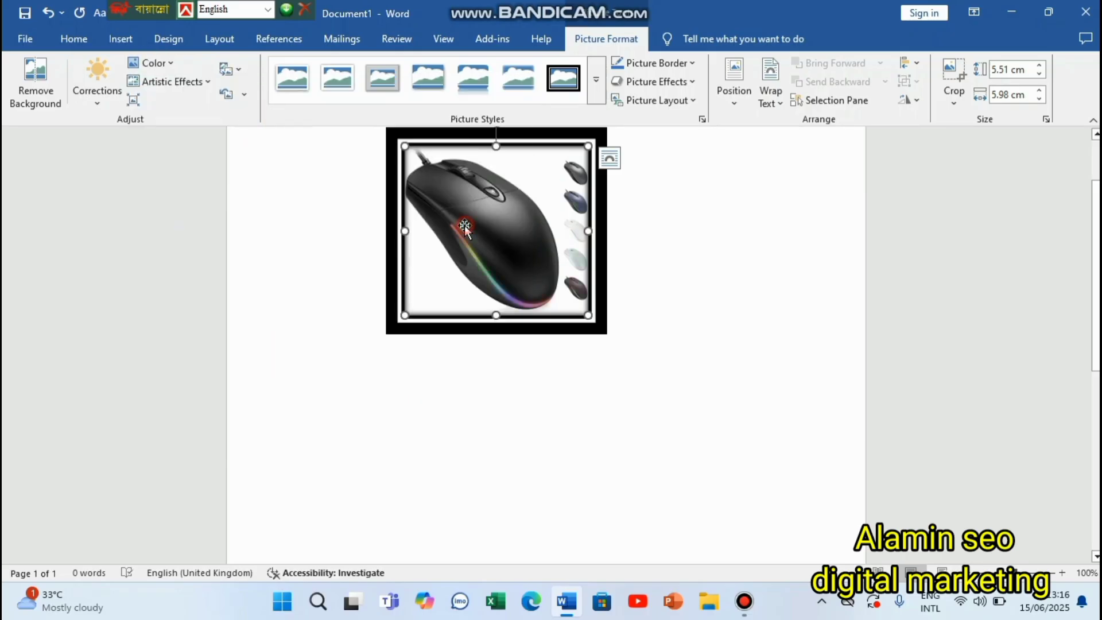
Recolor the framed mouse picture with the dark gold accent variation.
{"action": "left_click", "coordinate": [171, 64]}
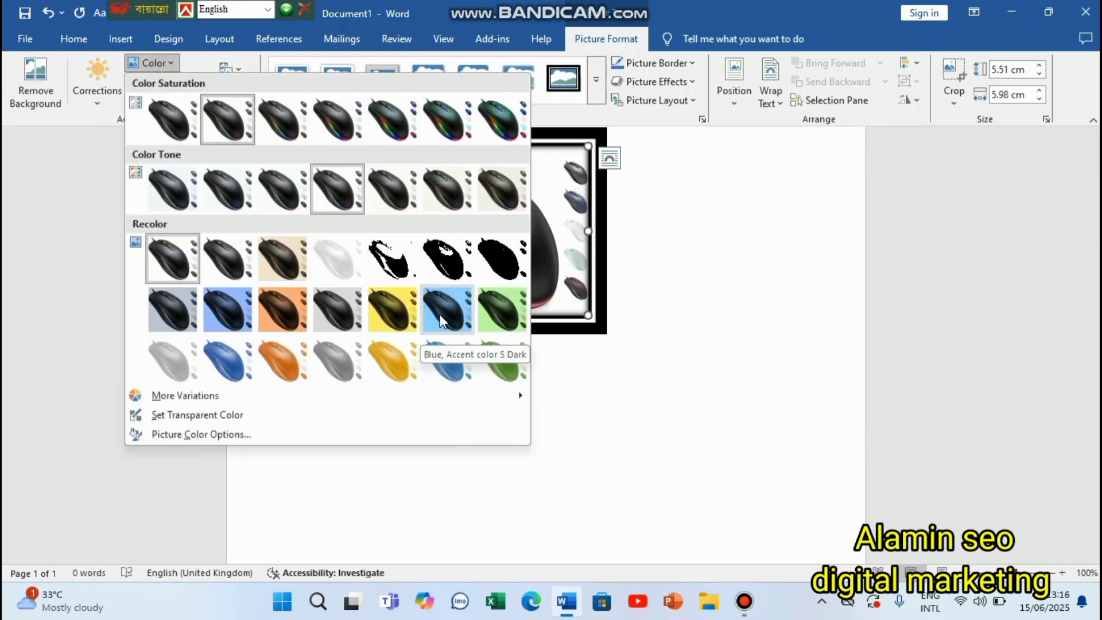
{"action": "left_click", "coordinate": [392, 307]}
{"action": "left_click", "coordinate": [746, 366]}
{"action": "left_click_drag", "start_coordinate": [558, 287], "coordinate": [570, 339]}
Recolor the framed mouse picture with red from the standard colors of the additional recolor variations.
{"action": "left_click", "coordinate": [510, 238]}
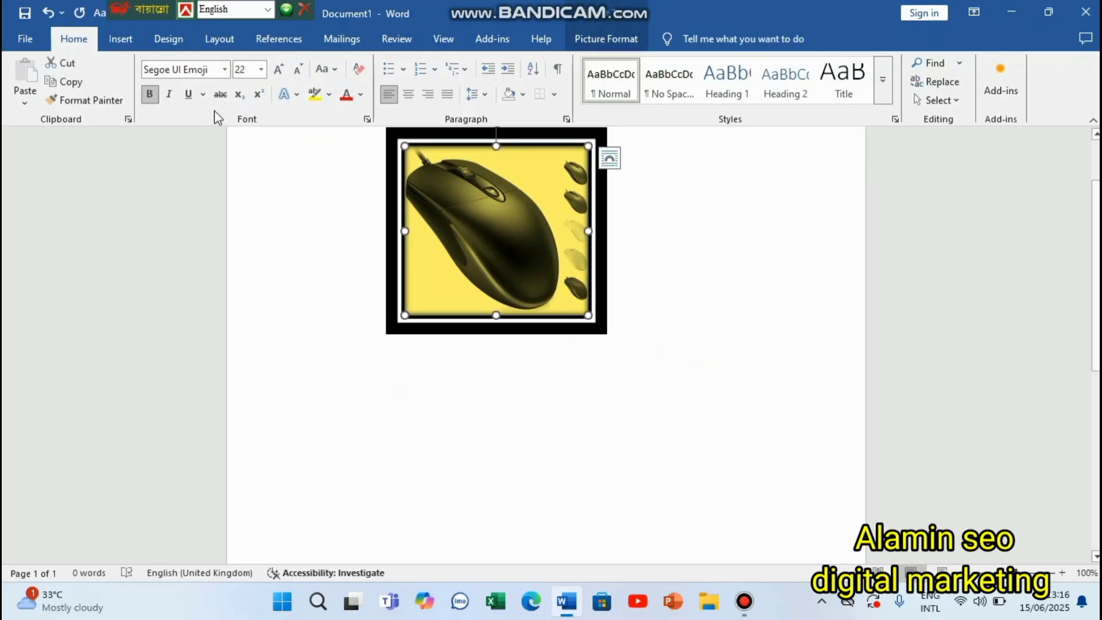
{"action": "double_click", "coordinate": [479, 212]}
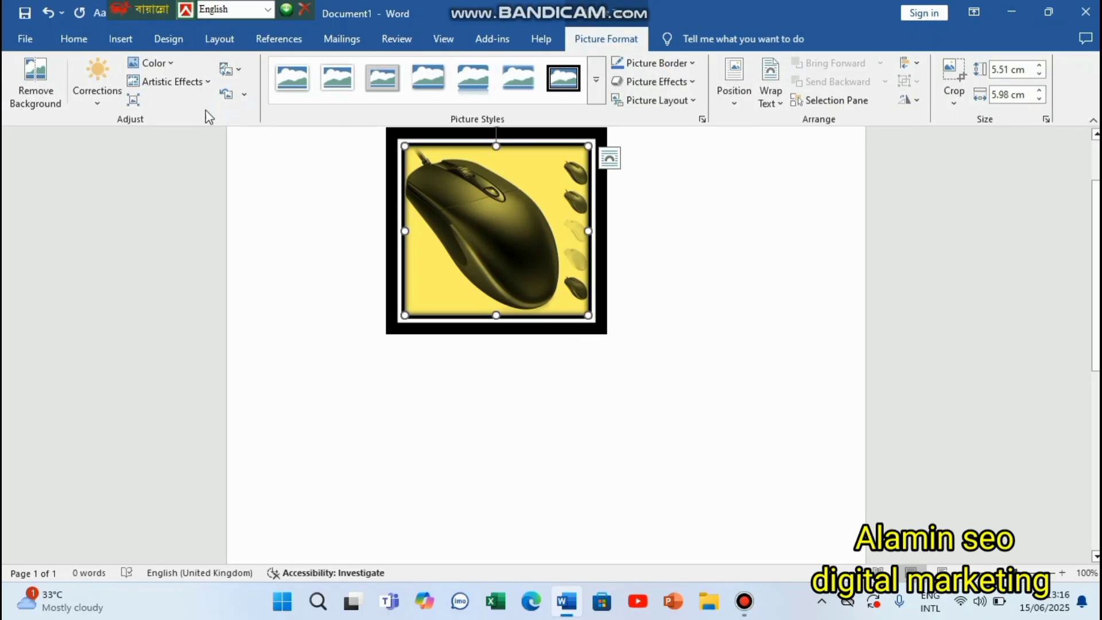
{"action": "left_click", "coordinate": [174, 63]}
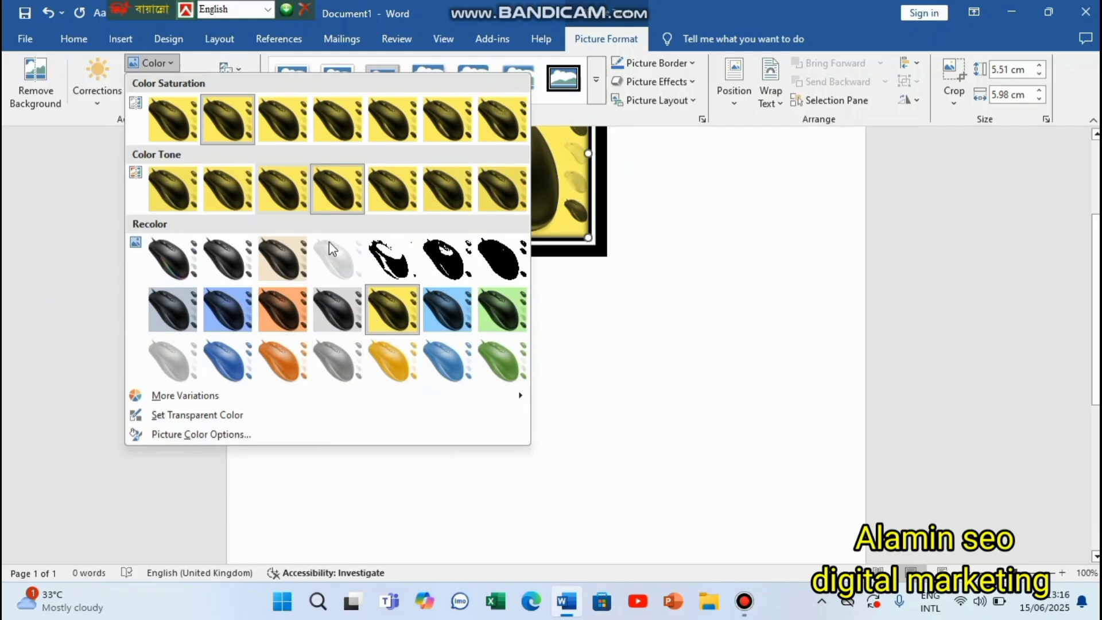
{"action": "mouse_move", "coordinate": [192, 397]}
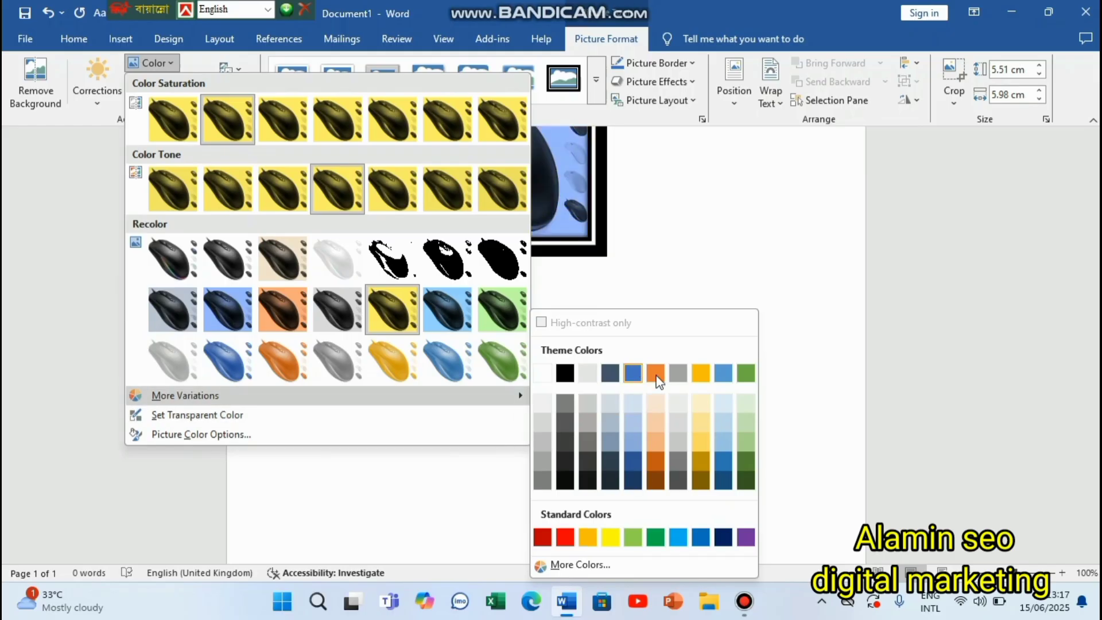
{"action": "left_click", "coordinate": [564, 538]}
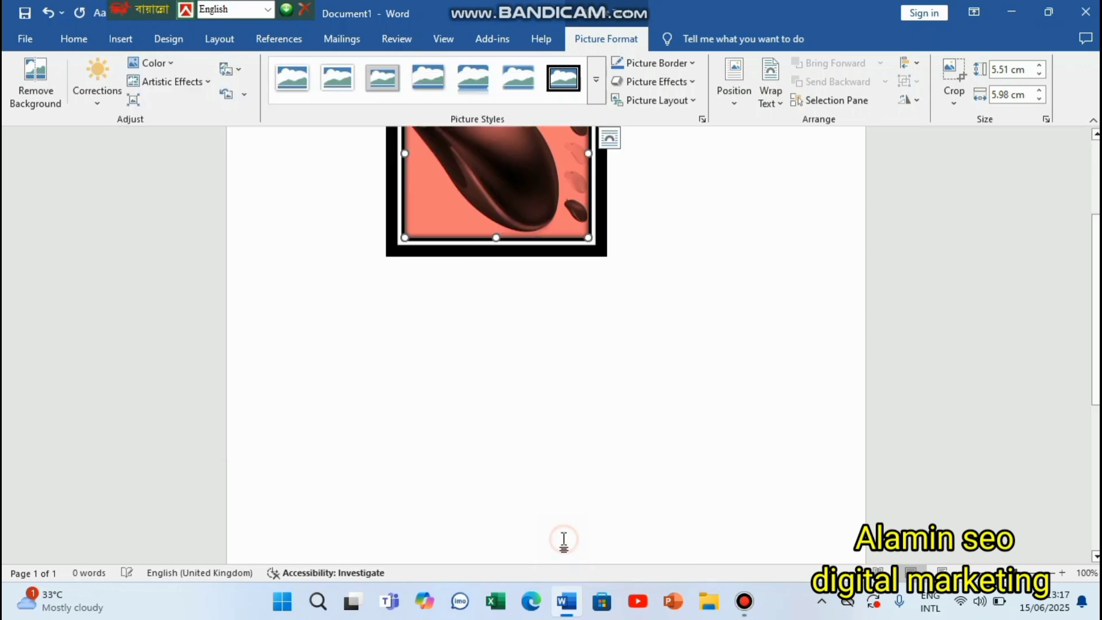
{"action": "left_click", "coordinate": [731, 438]}
{"action": "scroll", "coordinate": [536, 208], "scroll_direction": "up", "scroll_amount": 3}
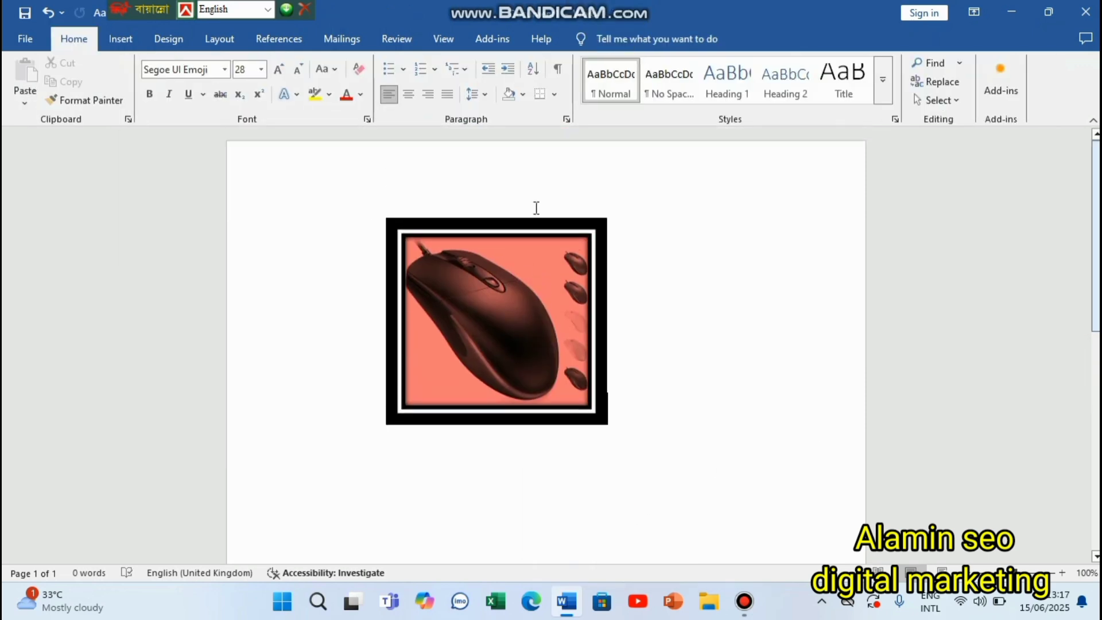
Change the mouse picture's style to Simple Frame, White.
{"action": "left_click", "coordinate": [471, 327]}
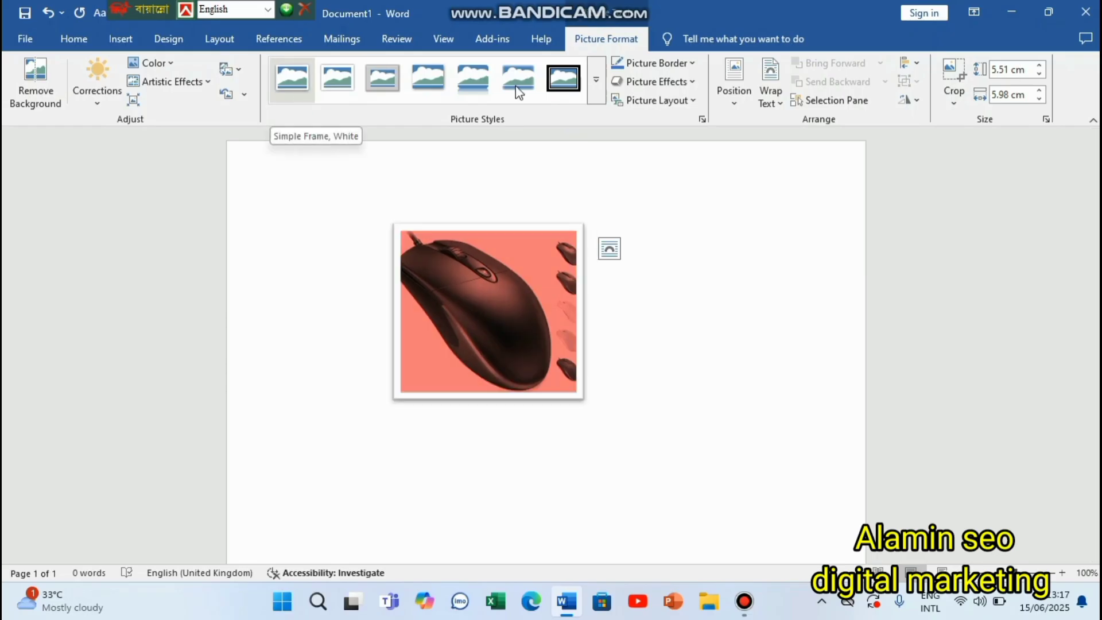
{"action": "left_click", "coordinate": [287, 81]}
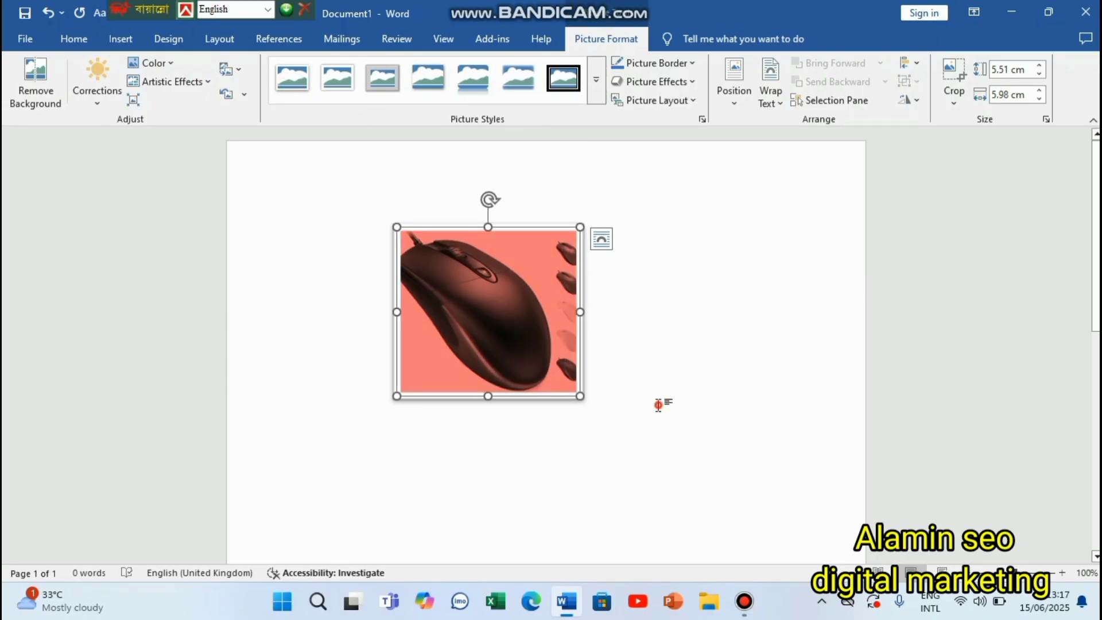
{"action": "left_click", "coordinate": [659, 451]}
Apply the grid-patterned Light Screen artistic effect to the mouse picture and preview other artistic effects.
{"action": "left_click", "coordinate": [499, 319]}
{"action": "left_click", "coordinate": [196, 82]}
{"action": "left_click", "coordinate": [683, 472]}
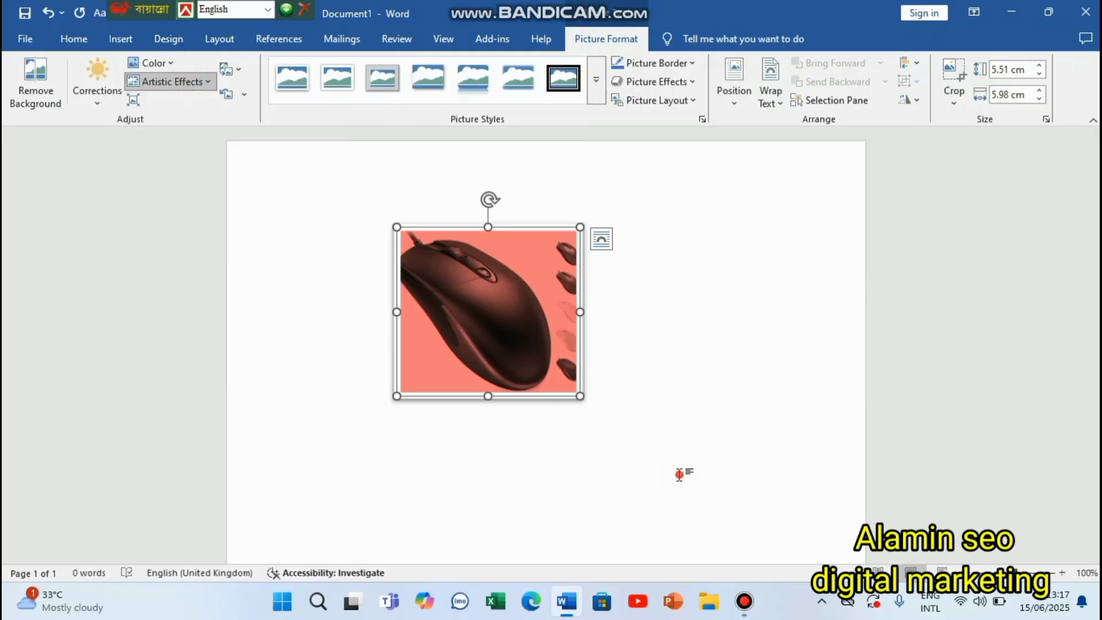
{"action": "left_click", "coordinate": [209, 83]}
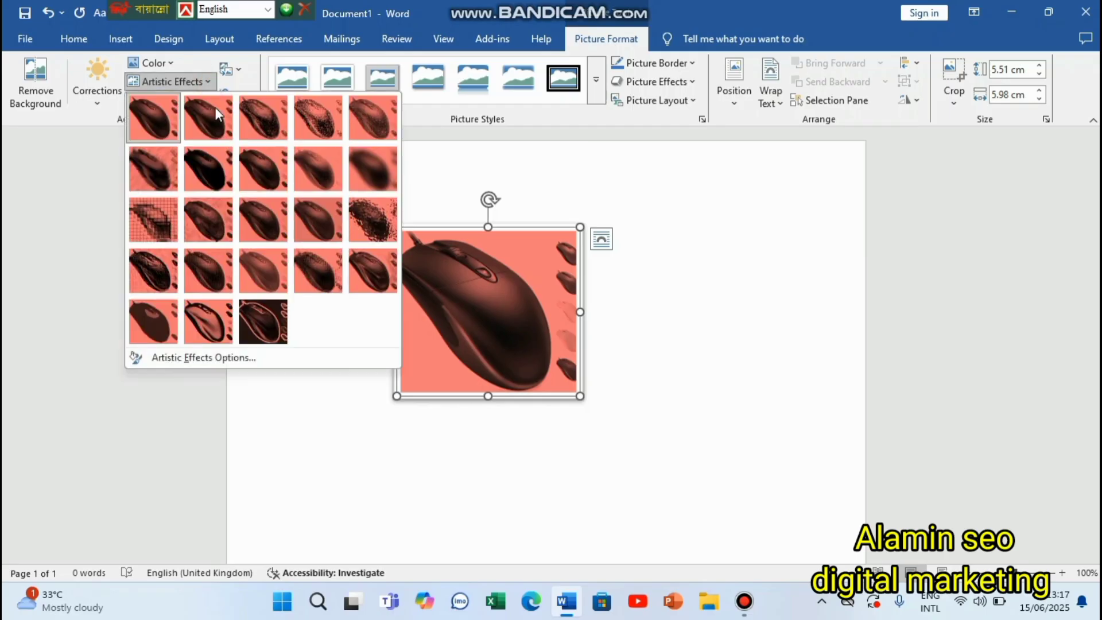
{"action": "left_click", "coordinate": [162, 222]}
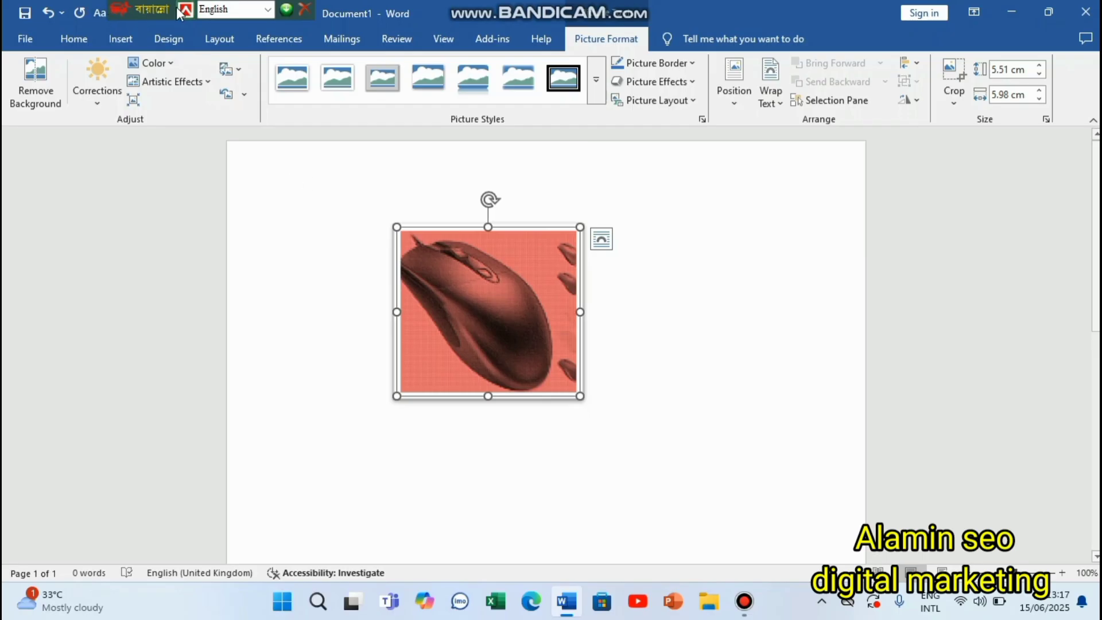
{"action": "left_click", "coordinate": [208, 86]}
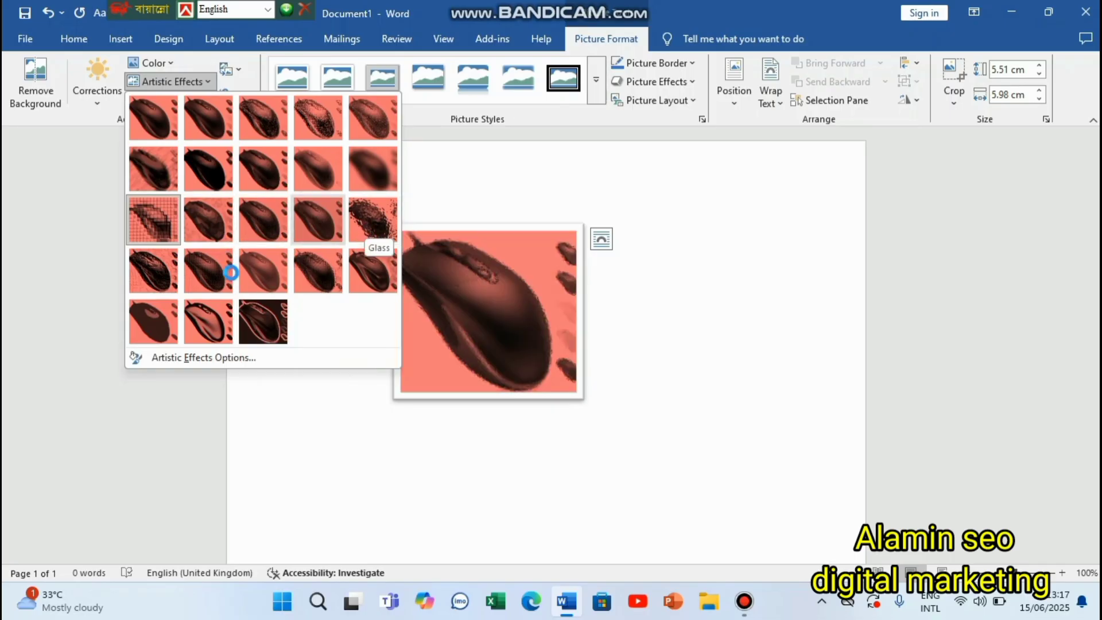
{"action": "left_click", "coordinate": [693, 380]}
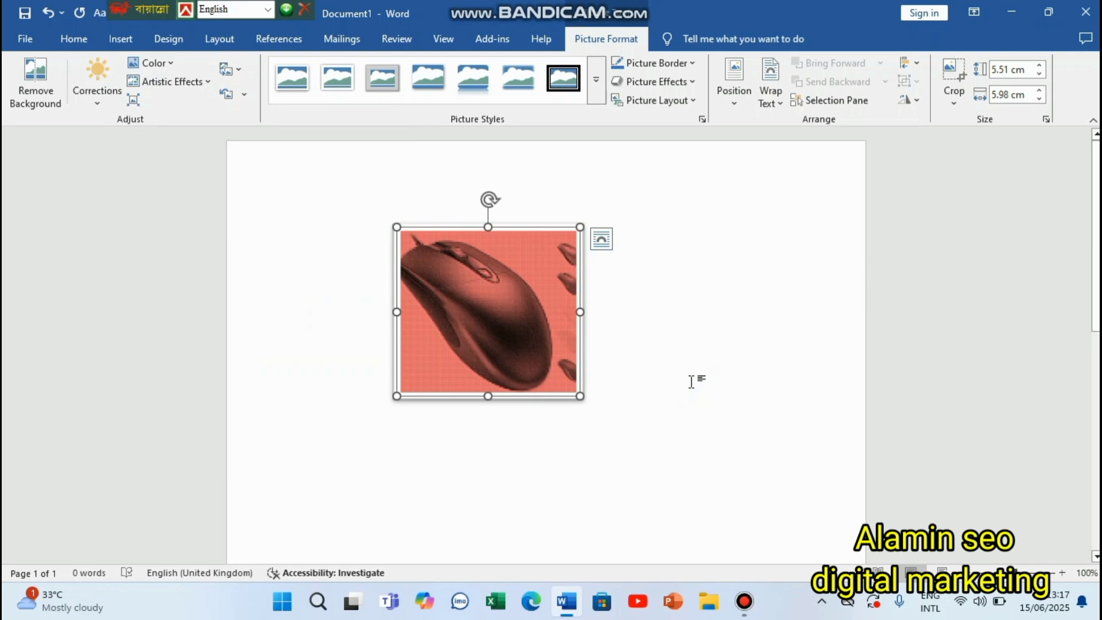
{"action": "left_click", "coordinate": [686, 377]}
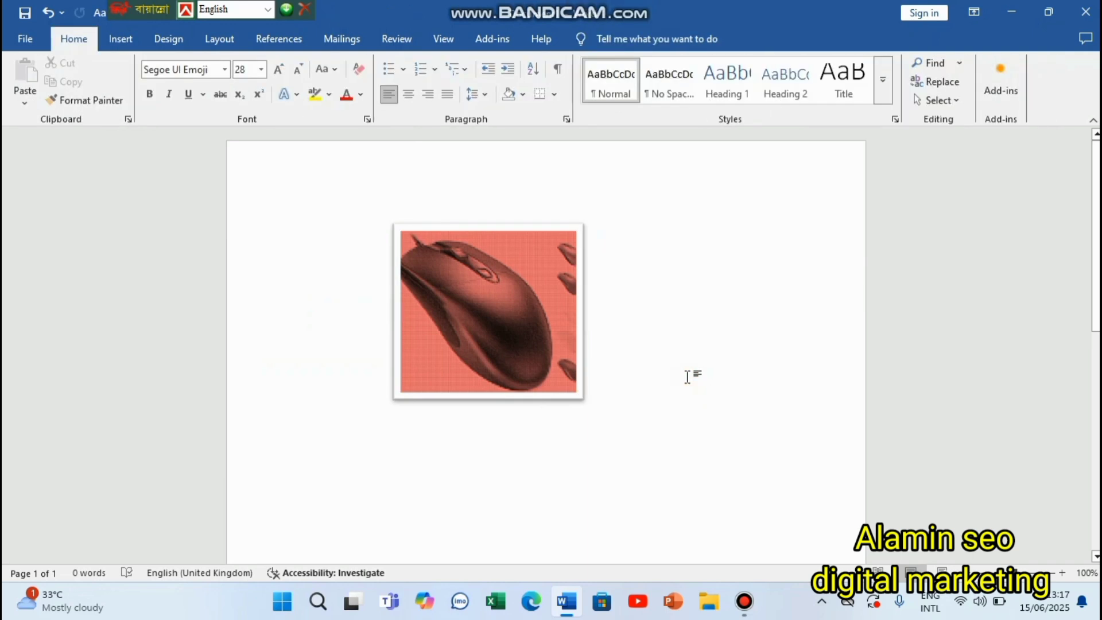
Set the mouse picture's border to the dark red standard color.
{"action": "left_click", "coordinate": [517, 314]}
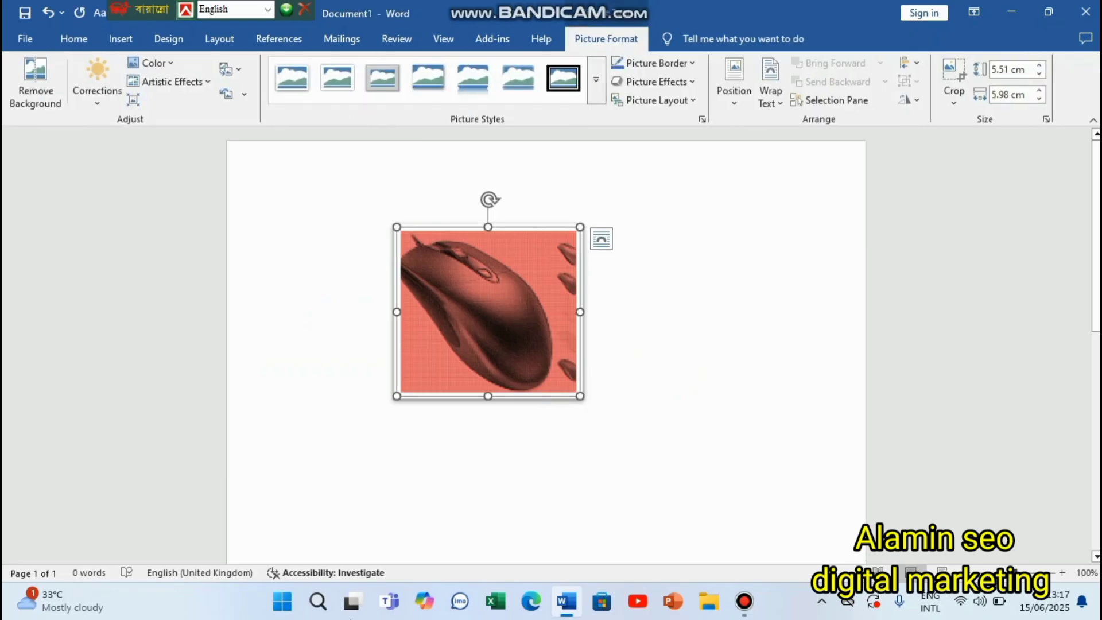
{"action": "left_click", "coordinate": [691, 64]}
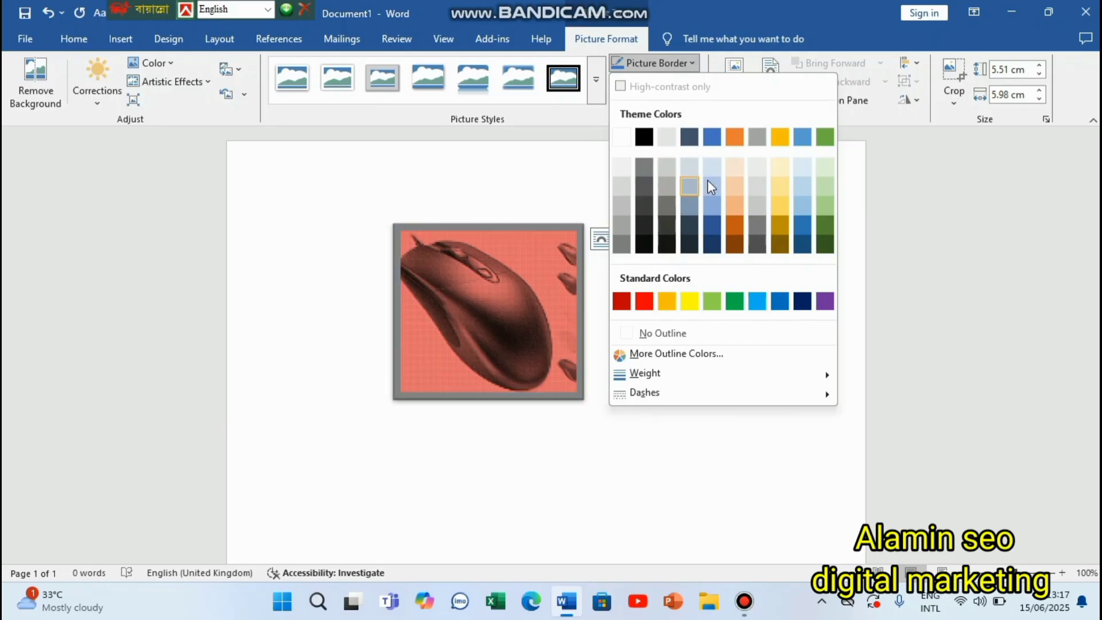
{"action": "left_click", "coordinate": [644, 301]}
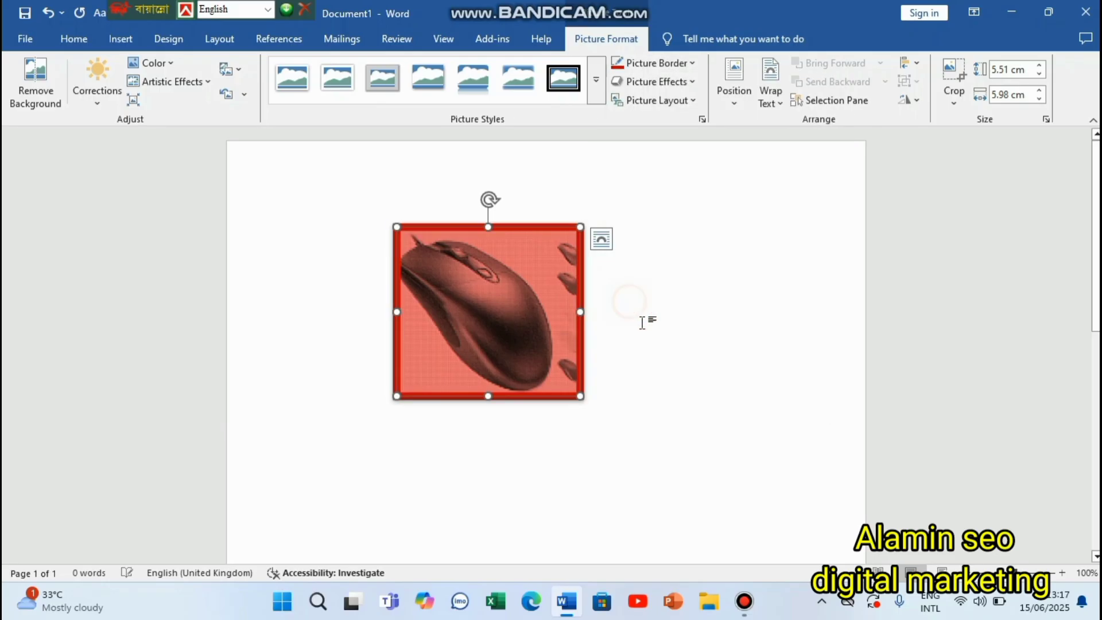
{"action": "left_click", "coordinate": [724, 352]}
Add a yellow glow from the second row of variations and the first outer shadow to the mouse picture.
{"action": "left_click", "coordinate": [563, 329]}
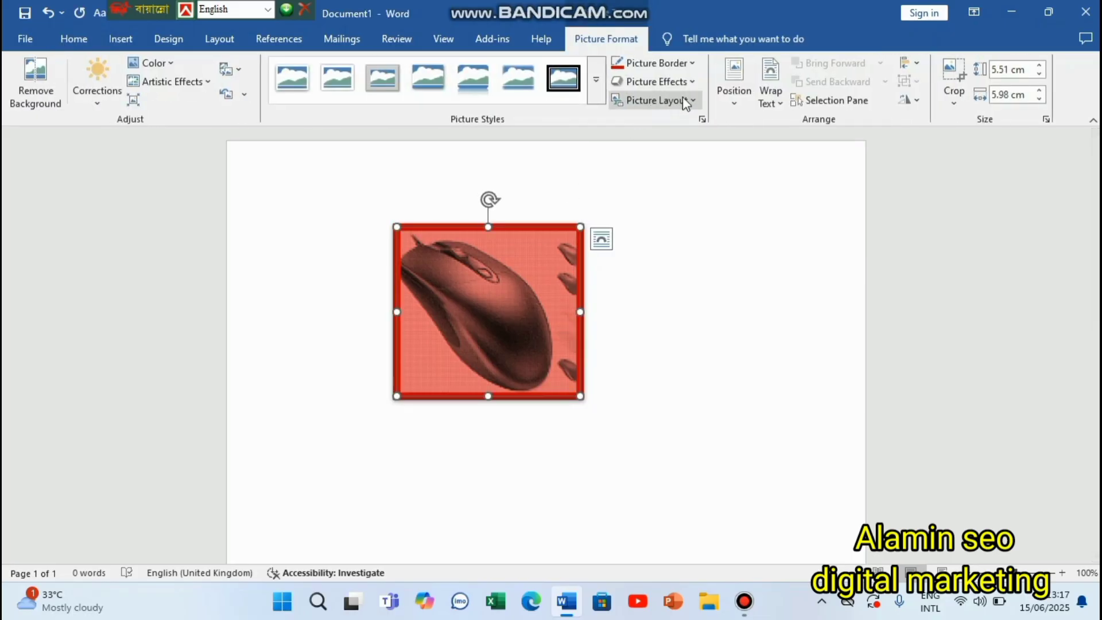
{"action": "left_click", "coordinate": [690, 83]}
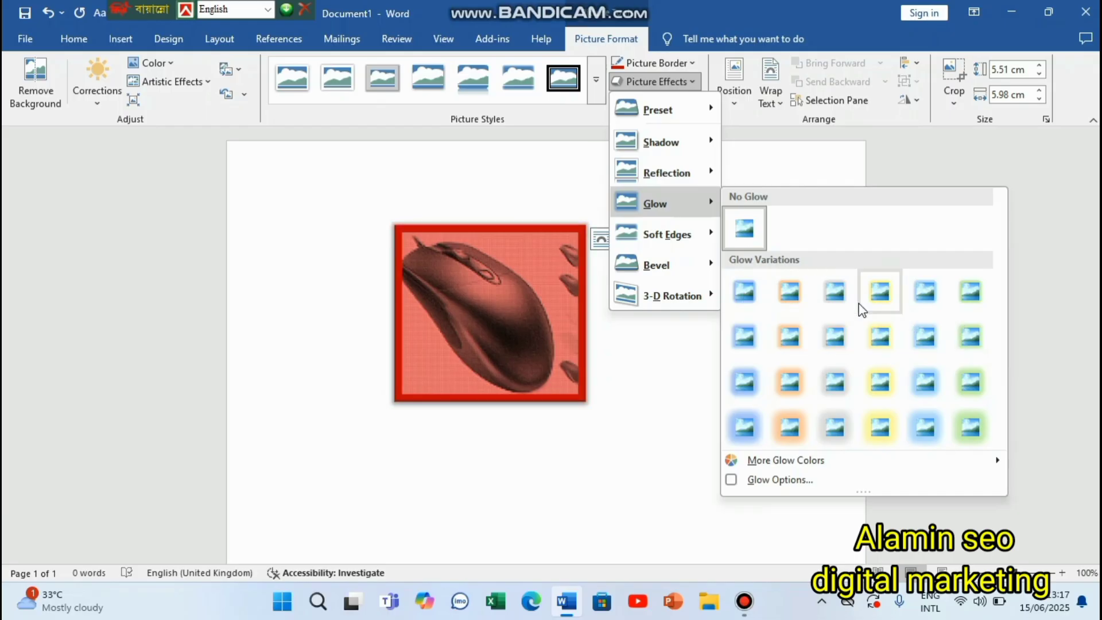
{"action": "left_click", "coordinate": [882, 340]}
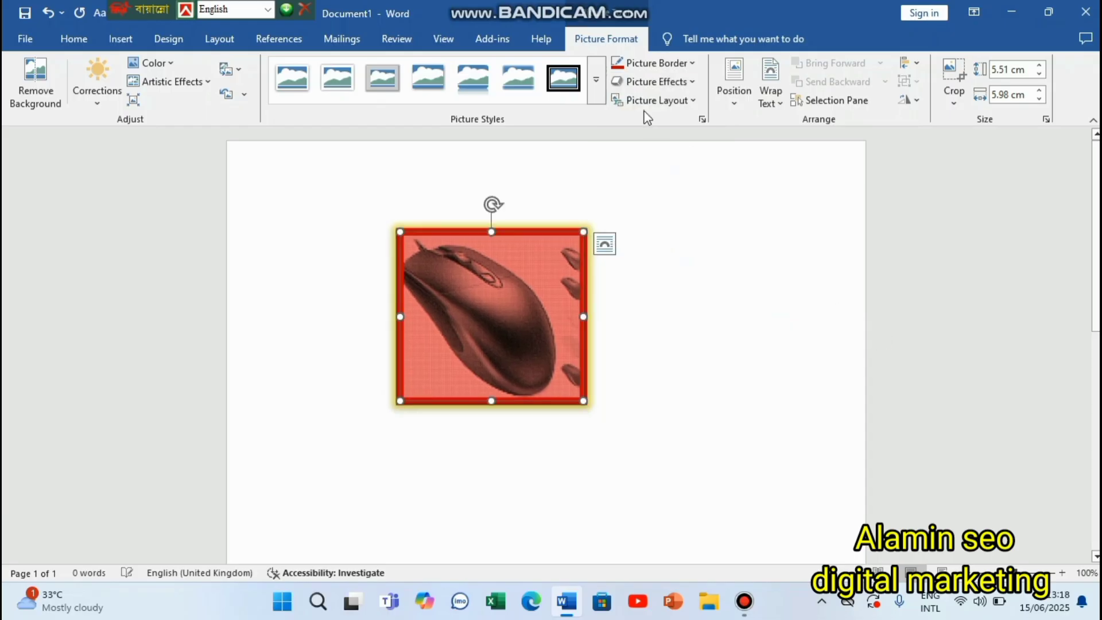
{"action": "left_click", "coordinate": [684, 84]}
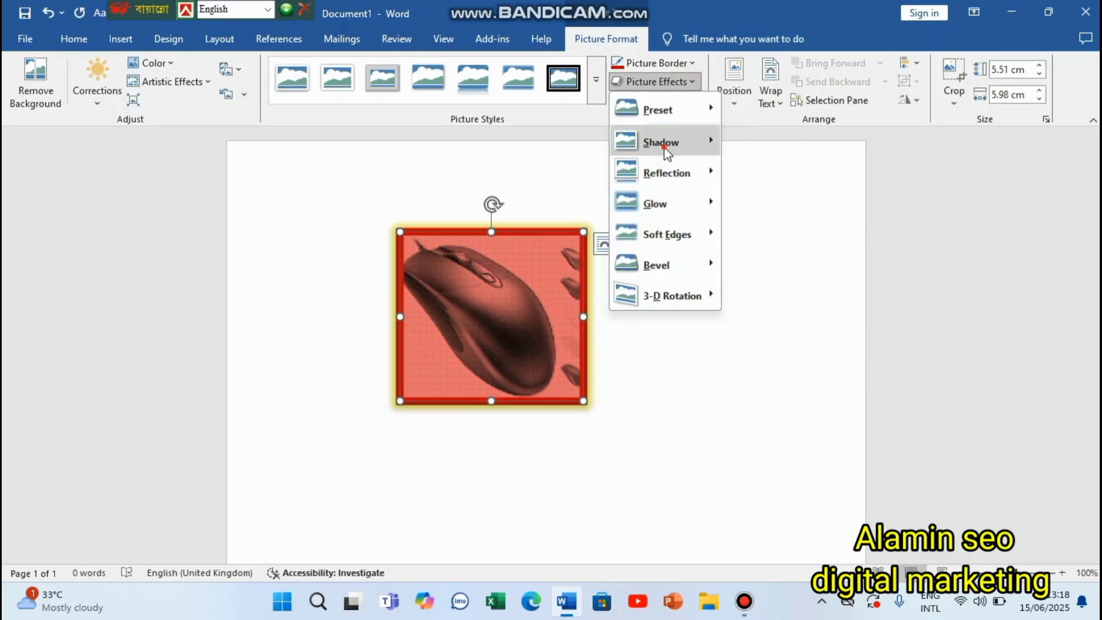
{"action": "mouse_move", "coordinate": [666, 152]}
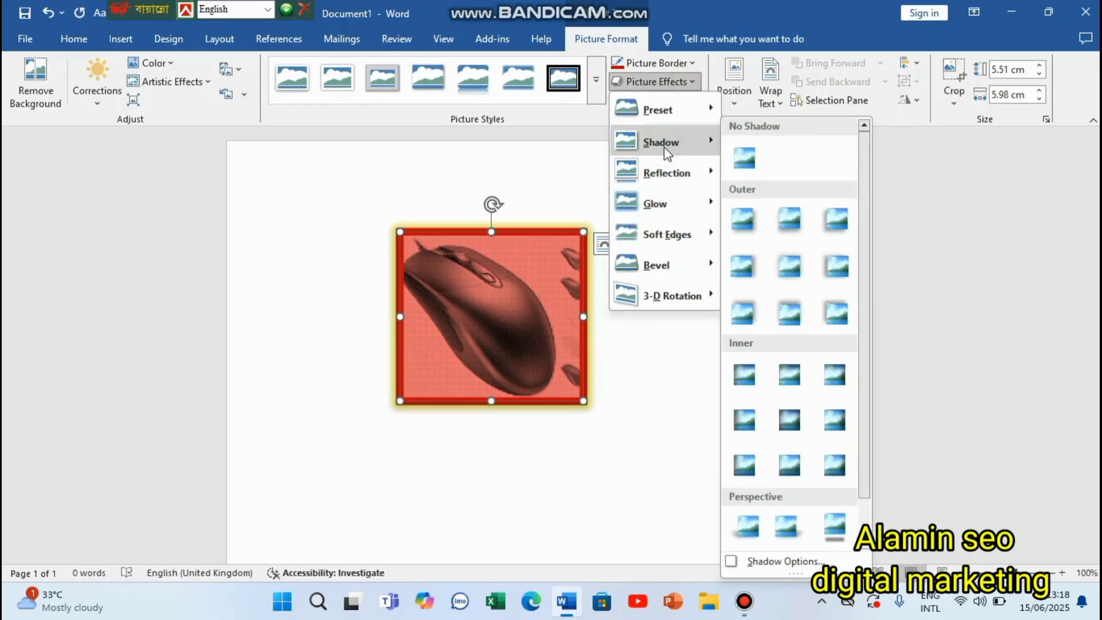
{"action": "left_click", "coordinate": [752, 221]}
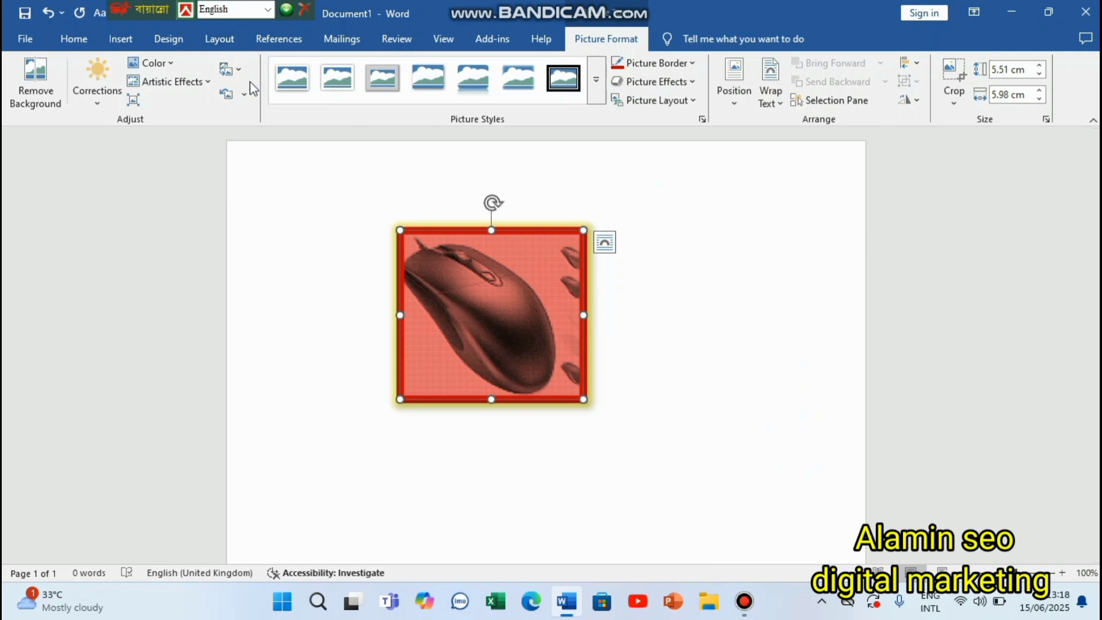
Remove the artistic effect from the mouse picture.
{"action": "left_click", "coordinate": [173, 63]}
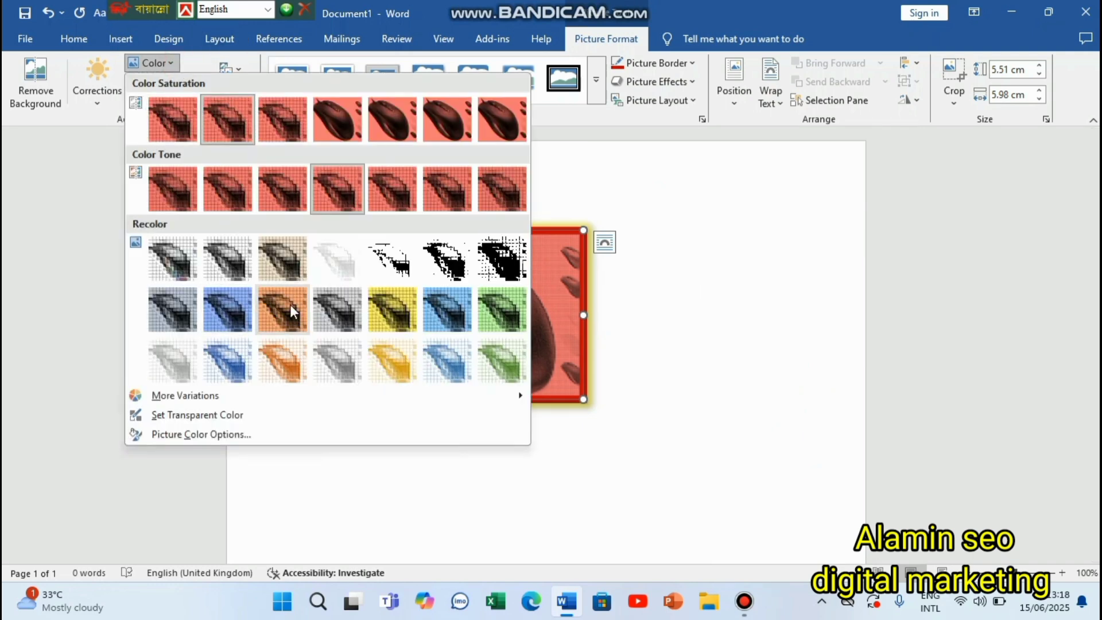
{"action": "left_click", "coordinate": [549, 350]}
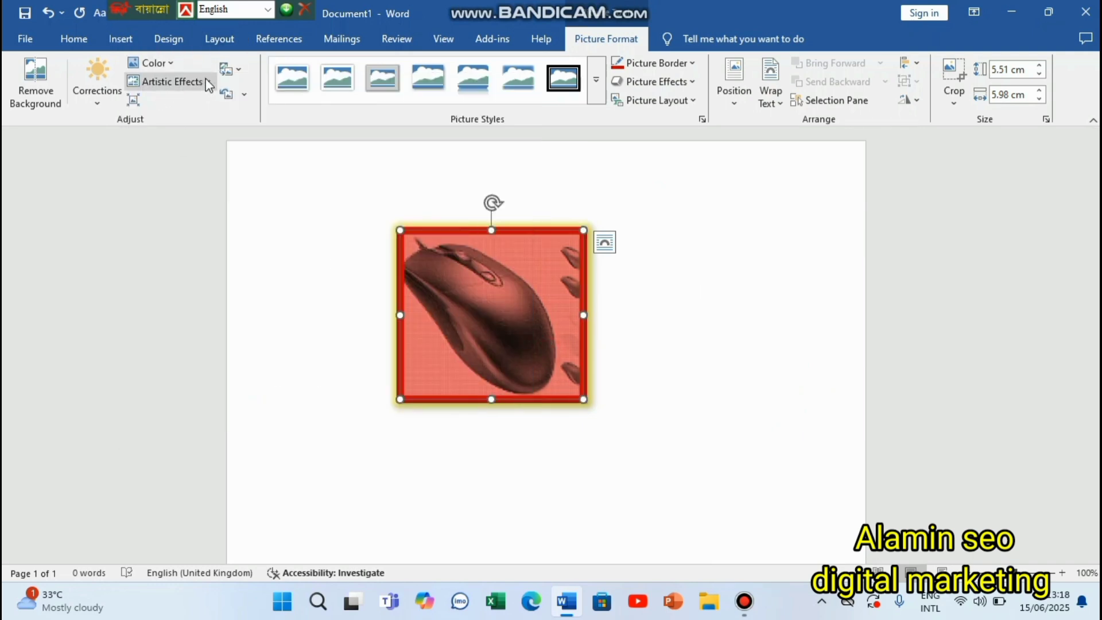
{"action": "left_click", "coordinate": [171, 81]}
{"action": "left_click", "coordinate": [136, 104]}
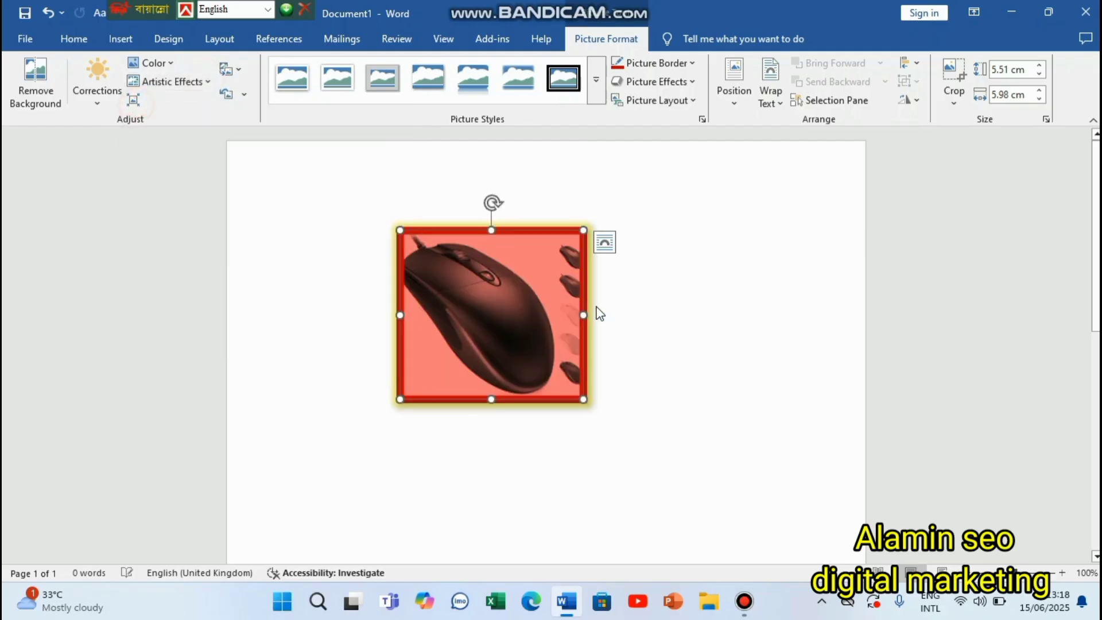
{"action": "left_click", "coordinate": [655, 319]}
Apply the first bevel preset to the mouse picture.
{"action": "left_click", "coordinate": [557, 323]}
{"action": "left_click", "coordinate": [693, 87]}
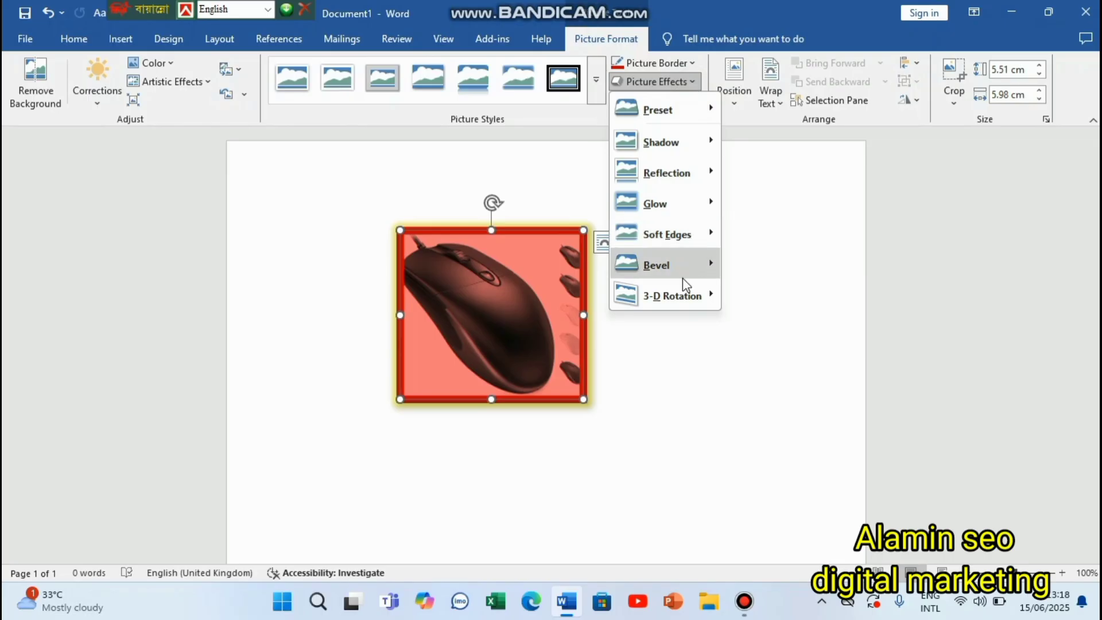
{"action": "mouse_move", "coordinate": [706, 261]}
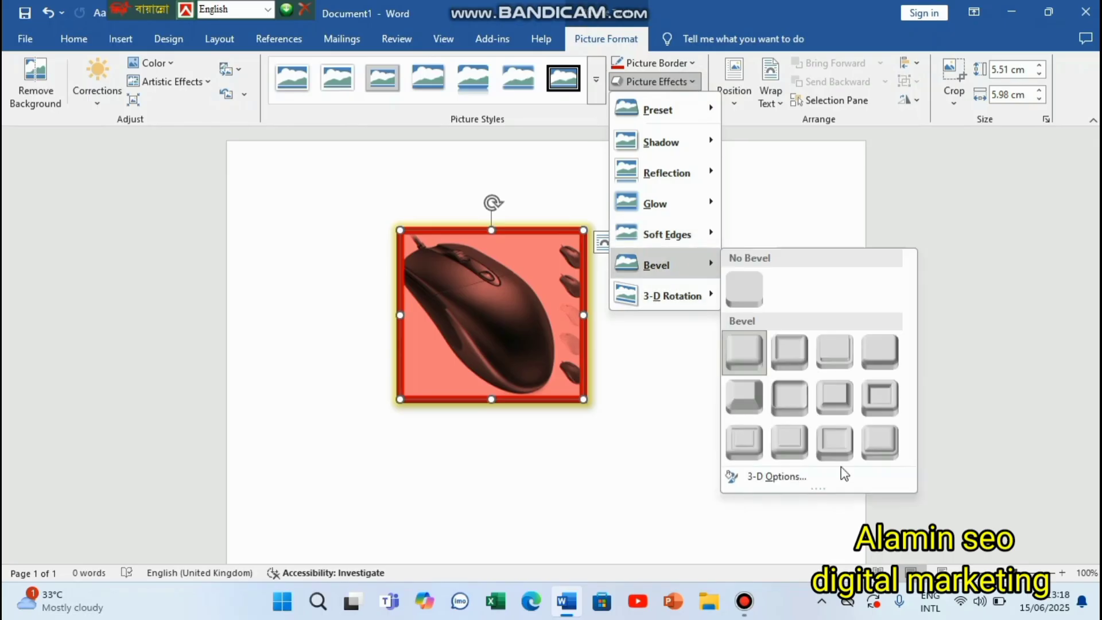
{"action": "left_click", "coordinate": [752, 346]}
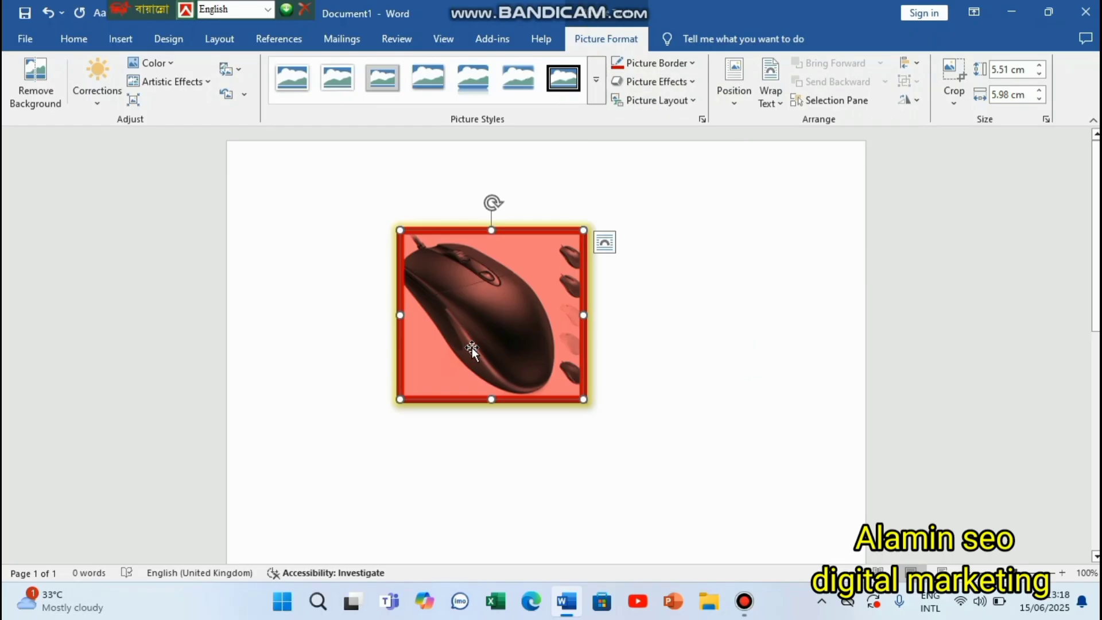
Convert the mouse picture to the Captioned Pictures layout and close its text entry pane.
{"action": "left_click", "coordinate": [693, 100]}
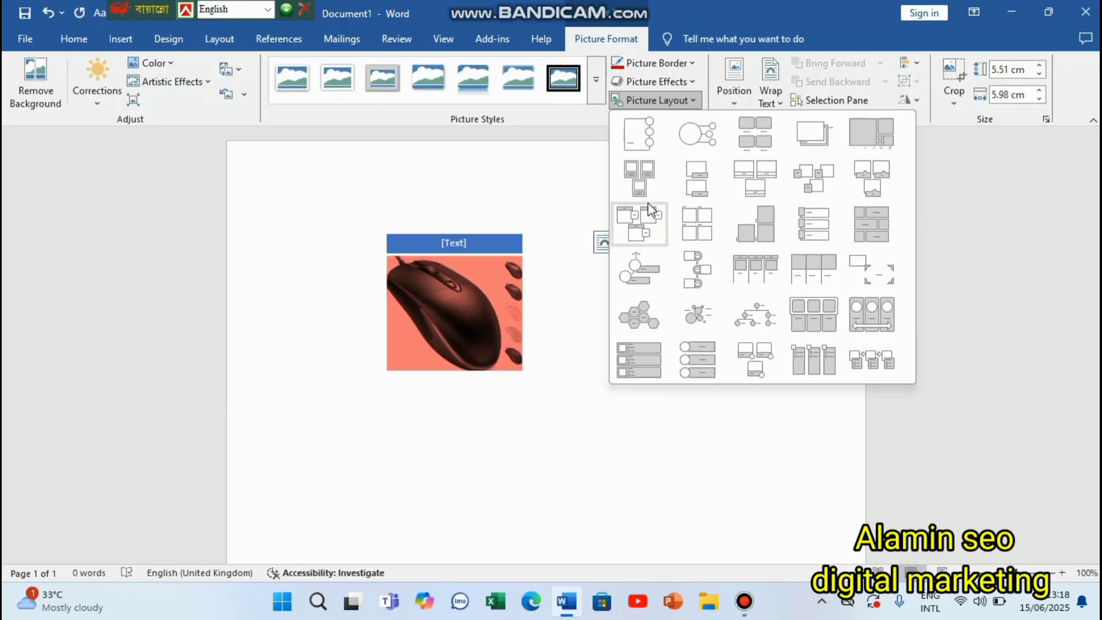
{"action": "left_click", "coordinate": [635, 182]}
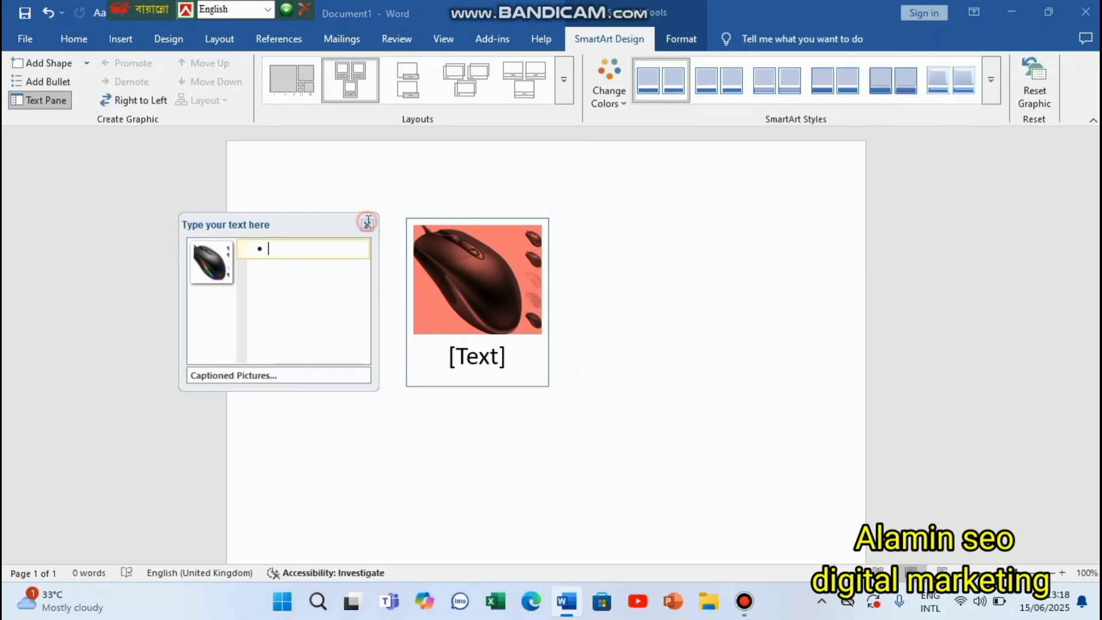
{"action": "left_click", "coordinate": [368, 224]}
Enter "mouse" as the caption below the picture, and select the image inside the graphic.
{"action": "left_click", "coordinate": [477, 356]}
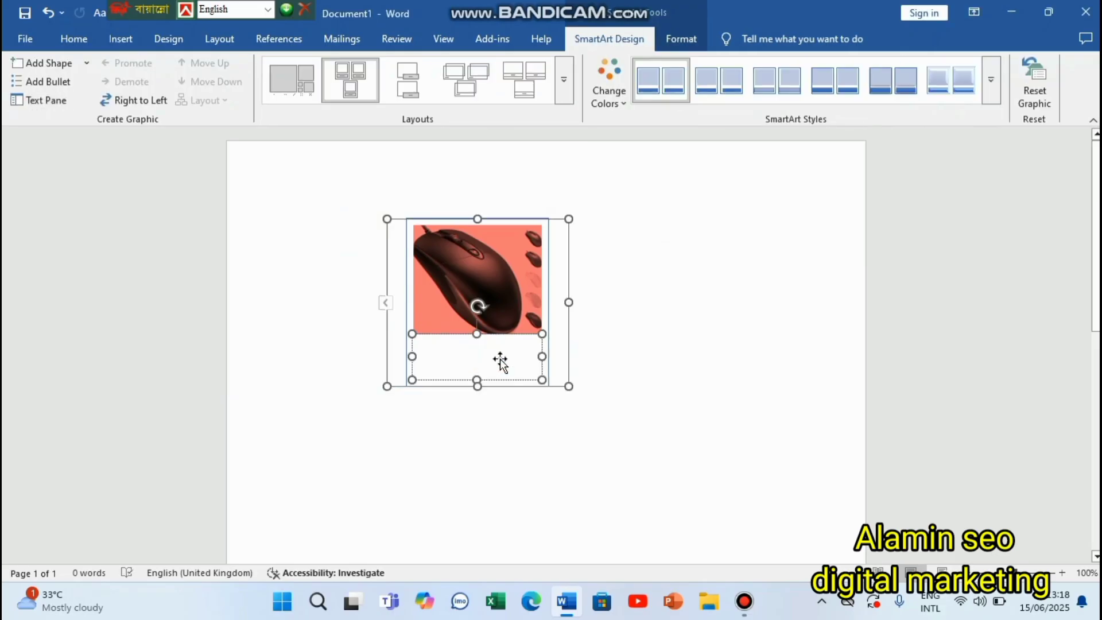
{"action": "type", "text": "mouse"}
{"action": "left_click", "coordinate": [596, 430]}
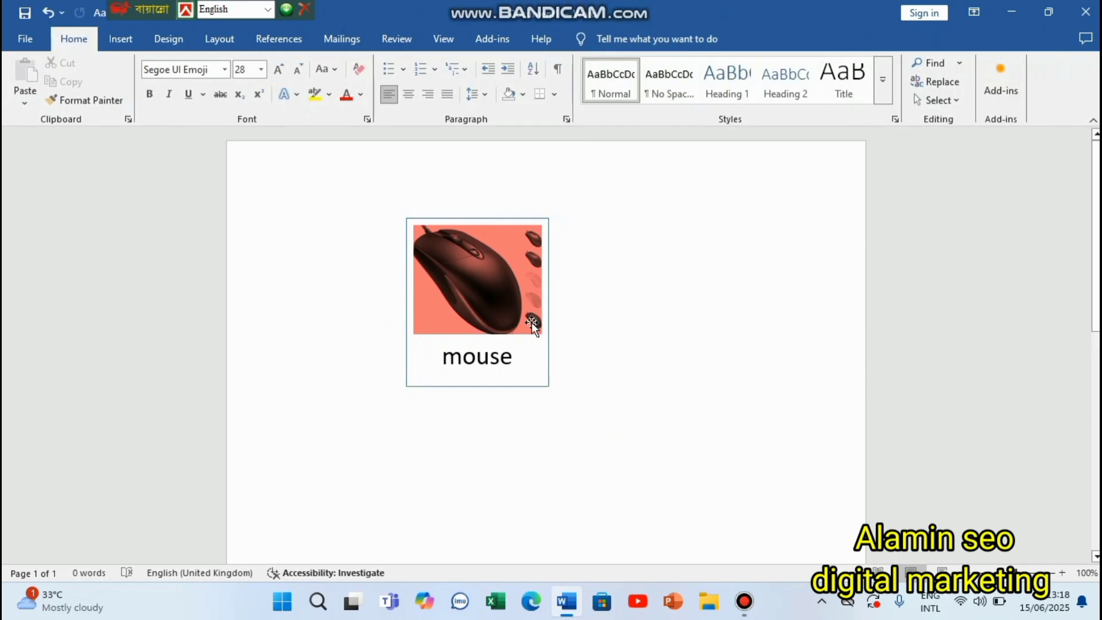
{"action": "left_click", "coordinate": [525, 280]}
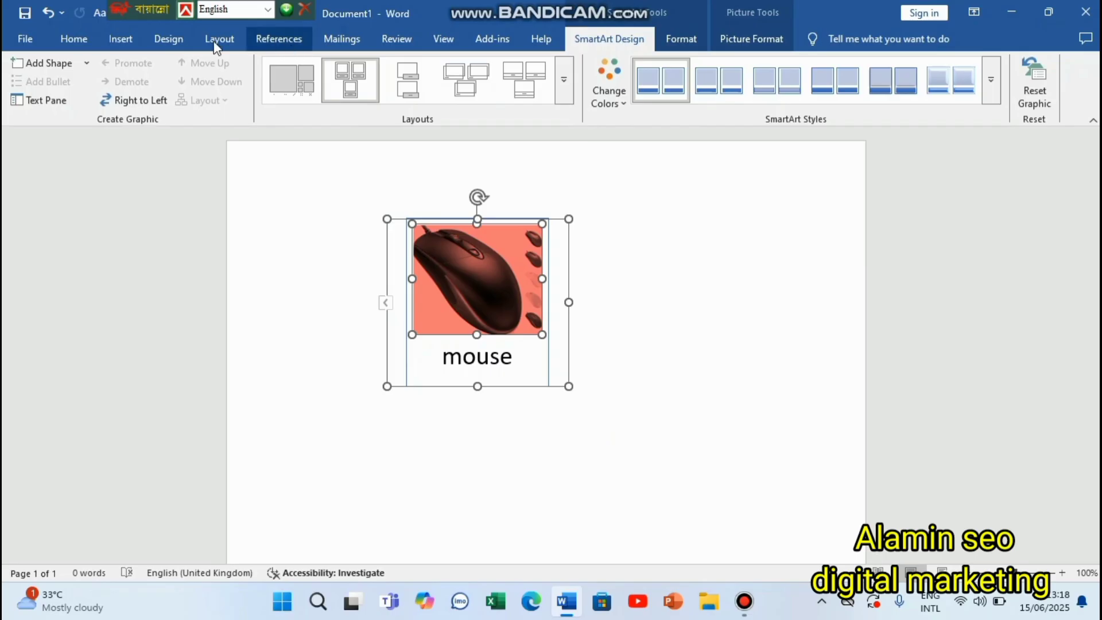
Apply the first shape effect preset in the third row, a tilted 3-D block, to the mouse picture.
{"action": "left_click", "coordinate": [118, 41]}
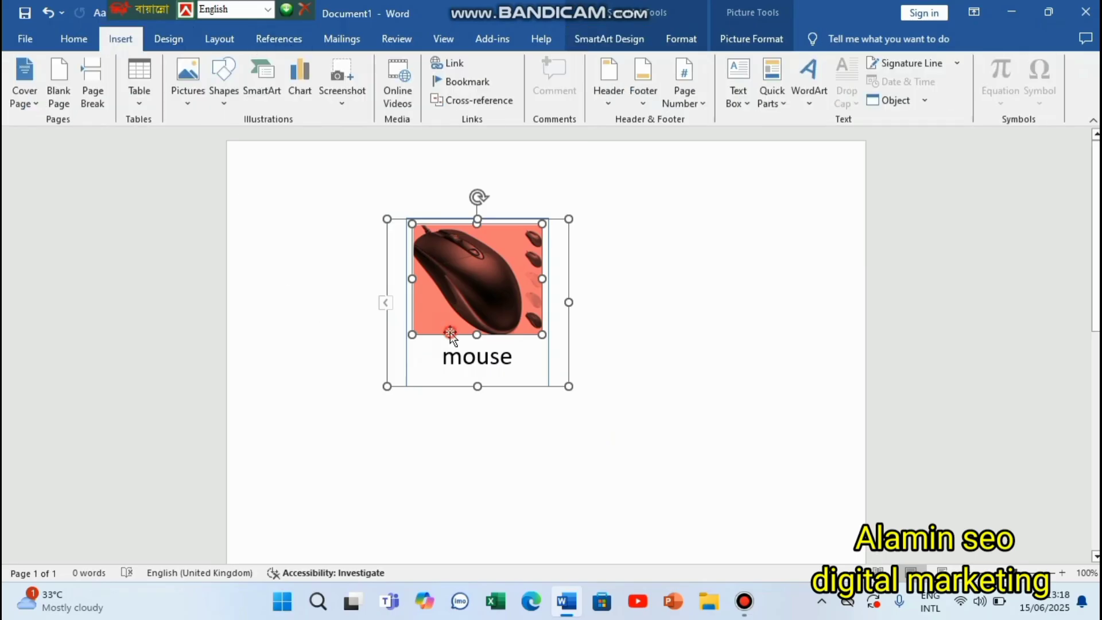
{"action": "left_click", "coordinate": [469, 289]}
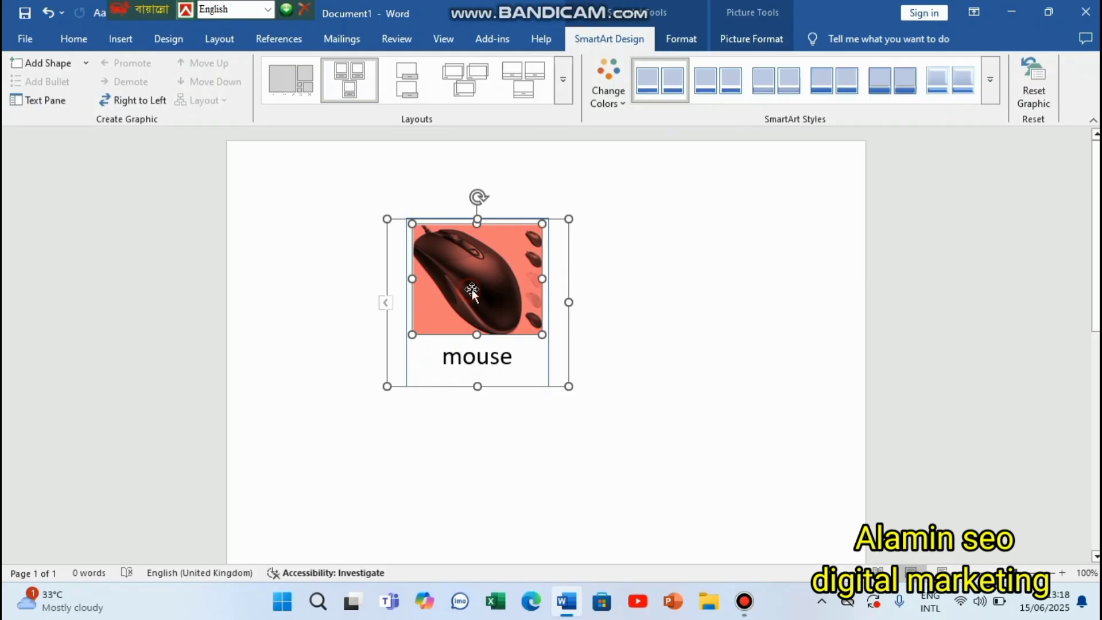
{"action": "left_click", "coordinate": [682, 40]}
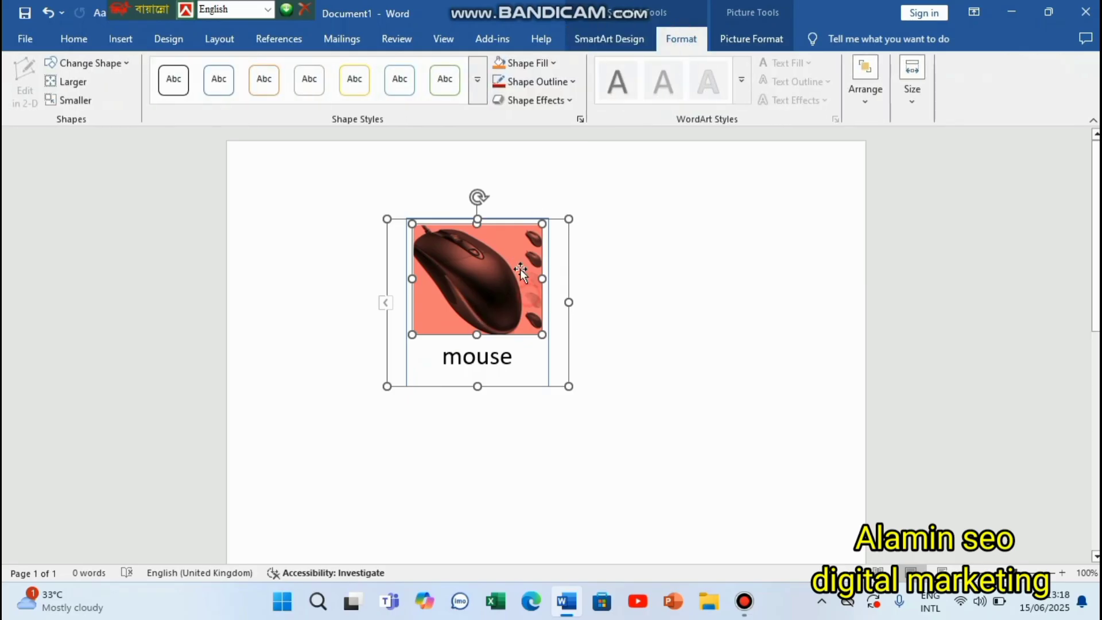
{"action": "left_click", "coordinate": [570, 101]}
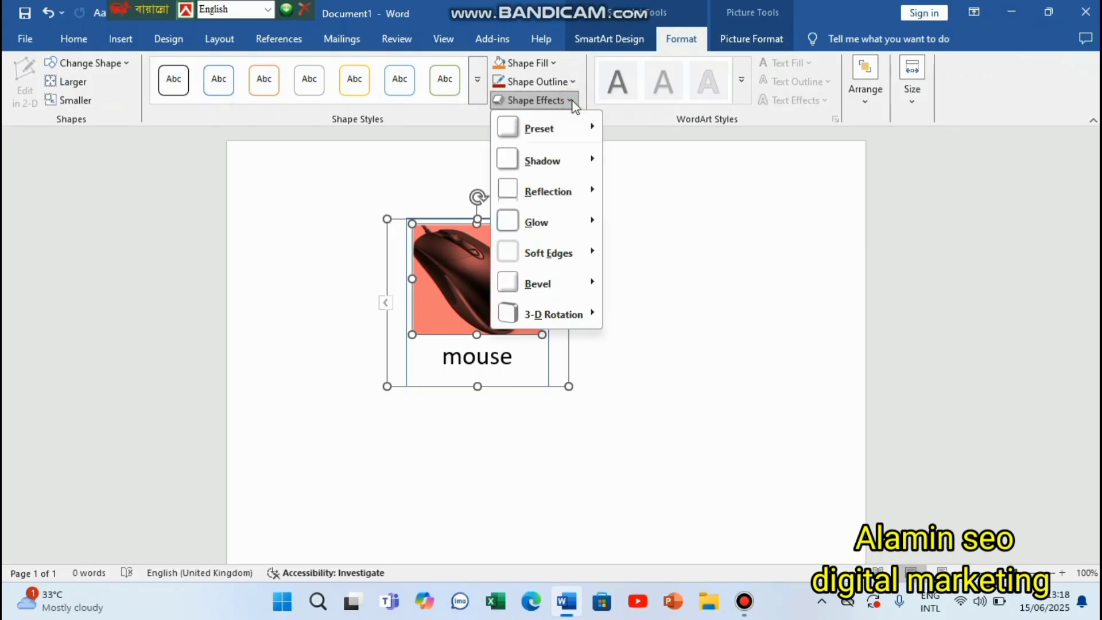
{"action": "mouse_move", "coordinate": [577, 238]}
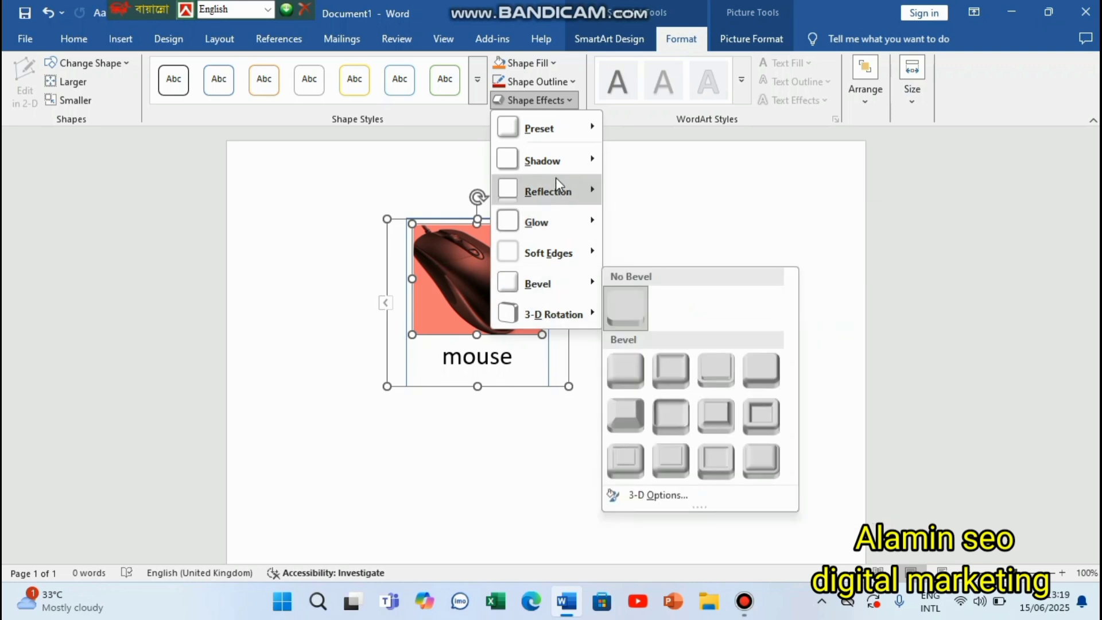
{"action": "mouse_move", "coordinate": [592, 126]}
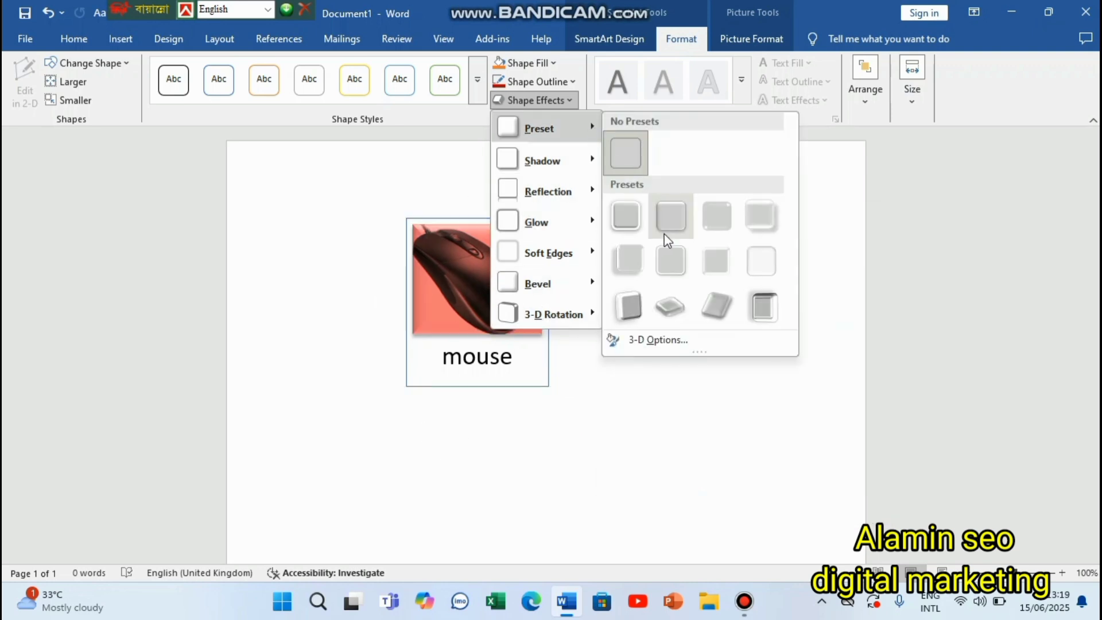
{"action": "left_click", "coordinate": [641, 317]}
{"action": "left_click", "coordinate": [707, 449]}
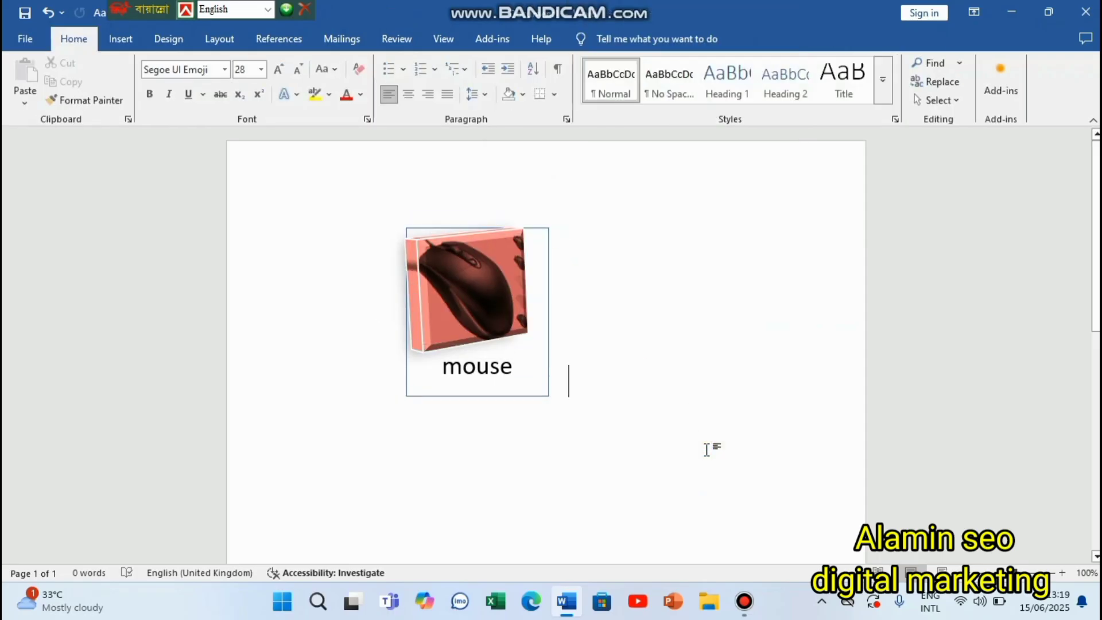
Set the outline of the mouse picture to the standard orange color.
{"action": "left_click", "coordinate": [490, 298]}
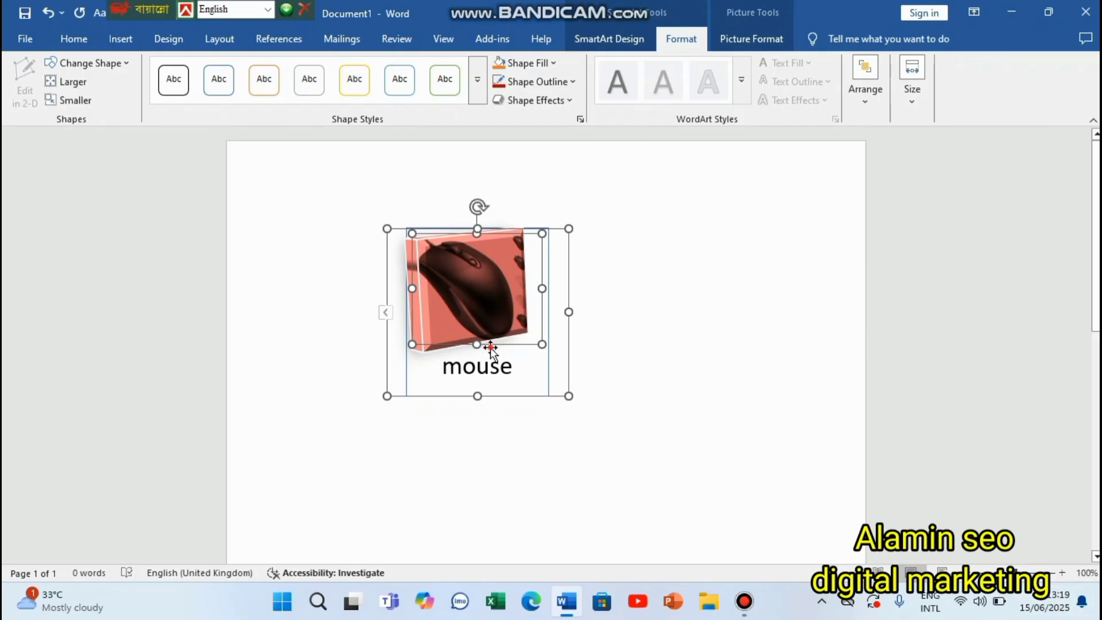
{"action": "left_click", "coordinate": [554, 61]}
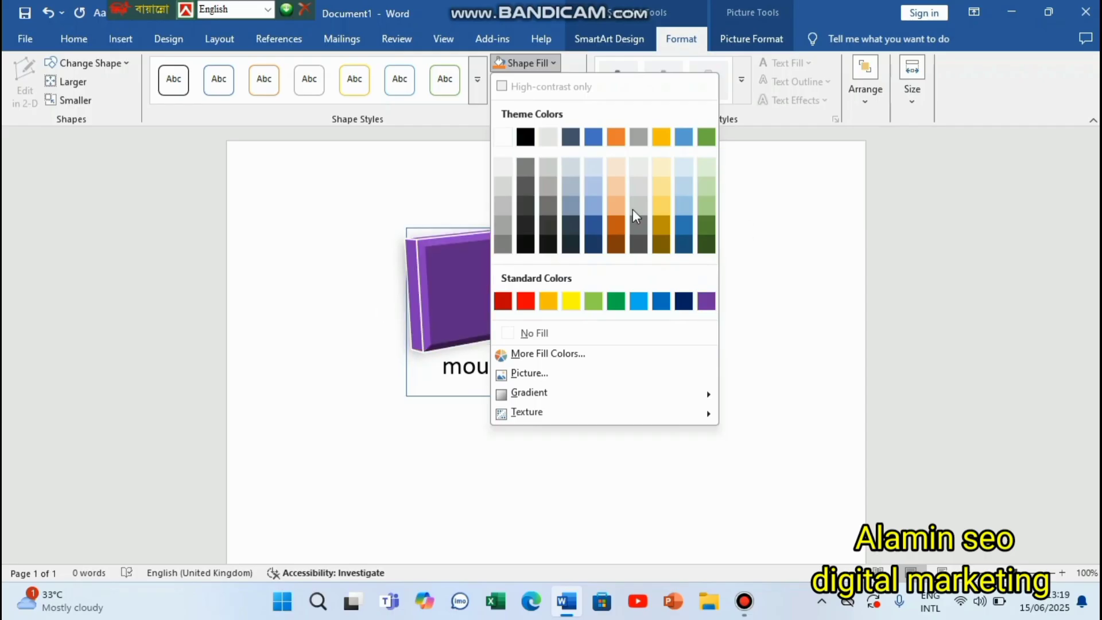
{"action": "left_click", "coordinate": [783, 316]}
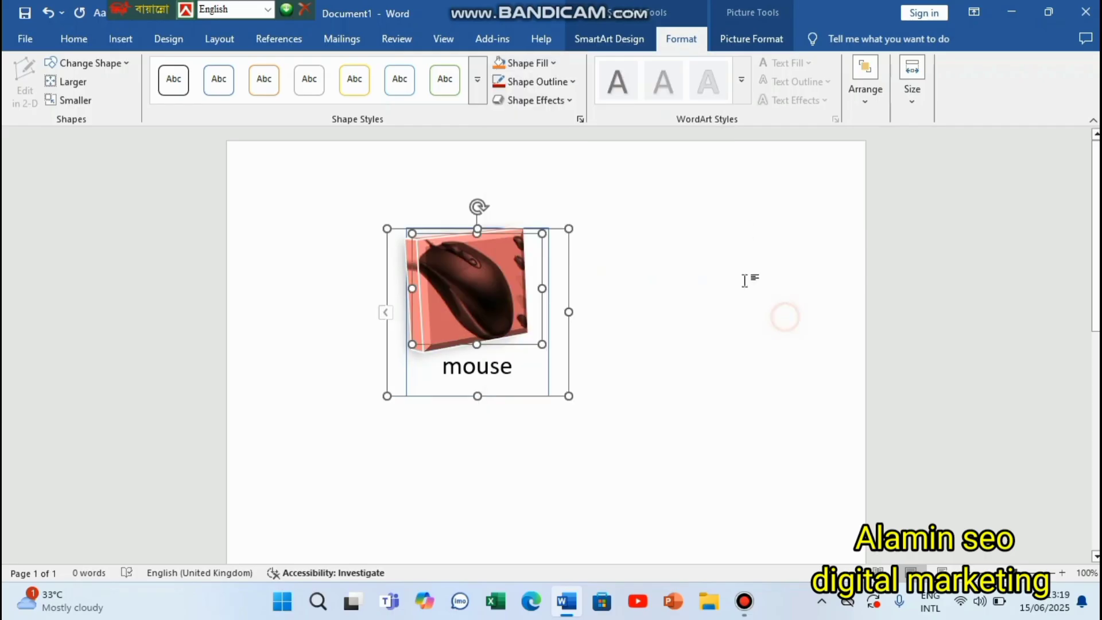
{"action": "left_click", "coordinate": [572, 82]}
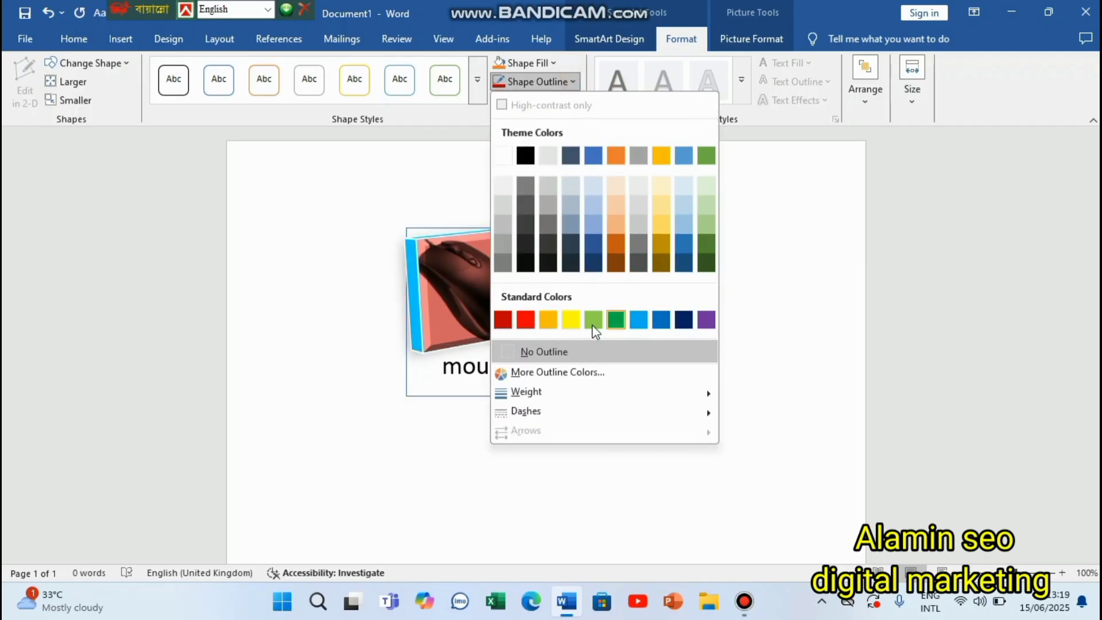
{"action": "left_click", "coordinate": [555, 319]}
{"action": "left_click", "coordinate": [694, 364]}
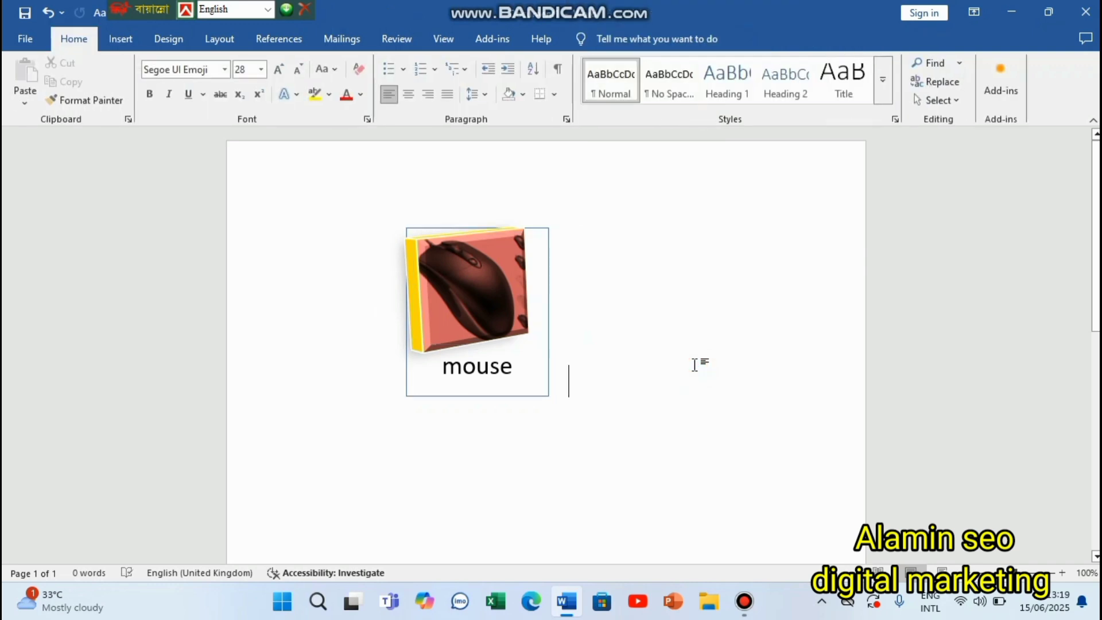
Widen the mouse picture to 5.98 cm and increase its height slightly.
{"action": "left_click", "coordinate": [441, 313]}
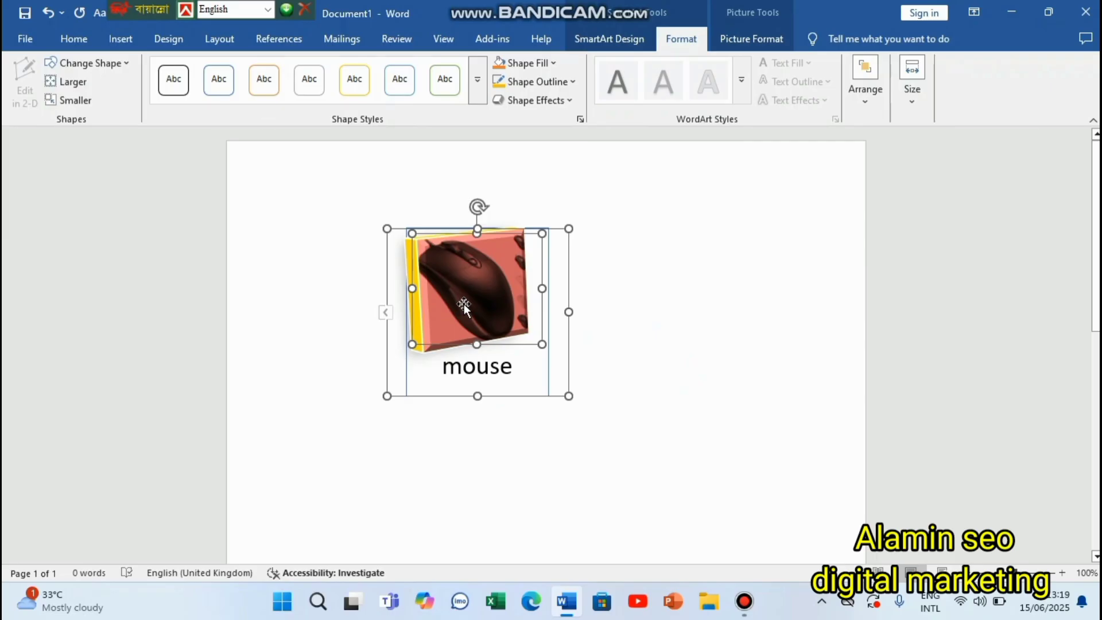
{"action": "left_click", "coordinate": [924, 102]}
{"action": "left_click", "coordinate": [999, 163]}
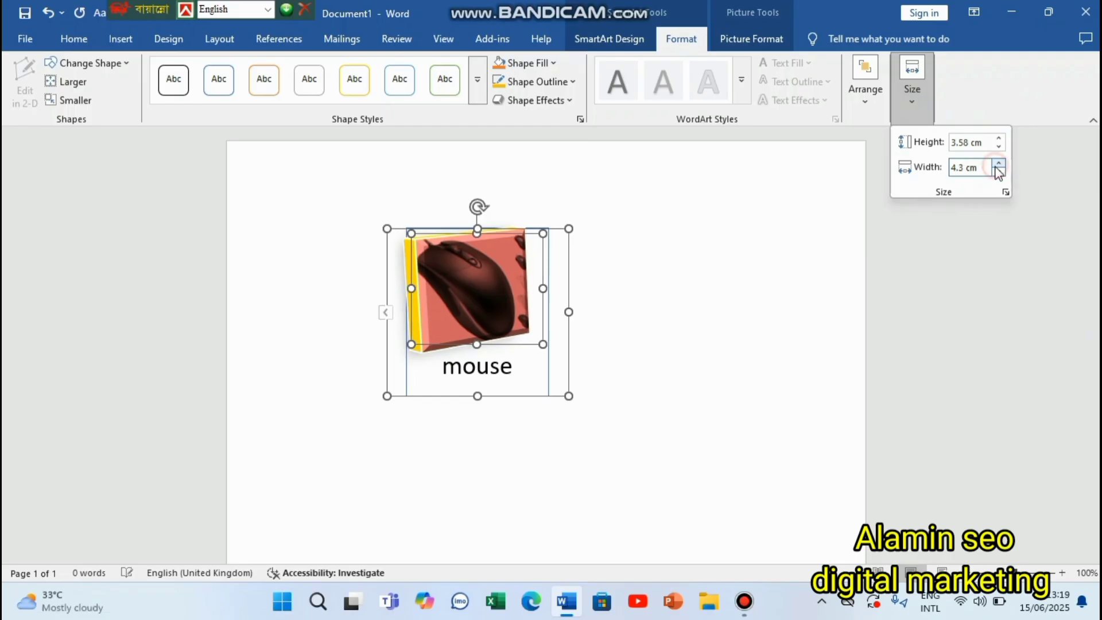
{"action": "left_click", "coordinate": [970, 167]}
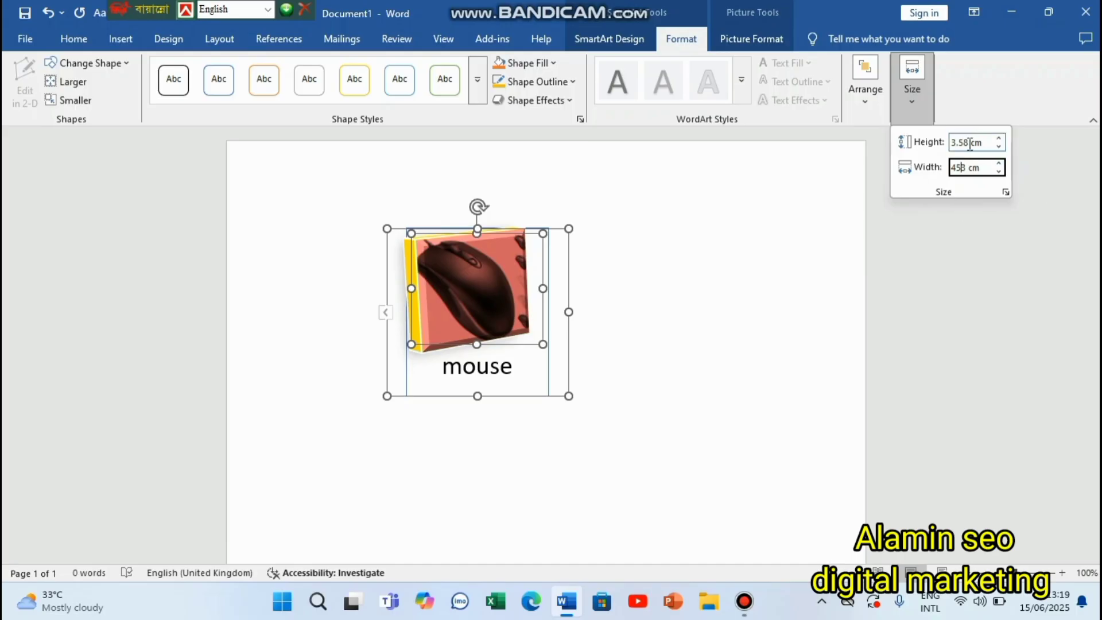
{"action": "left_click", "coordinate": [967, 143]}
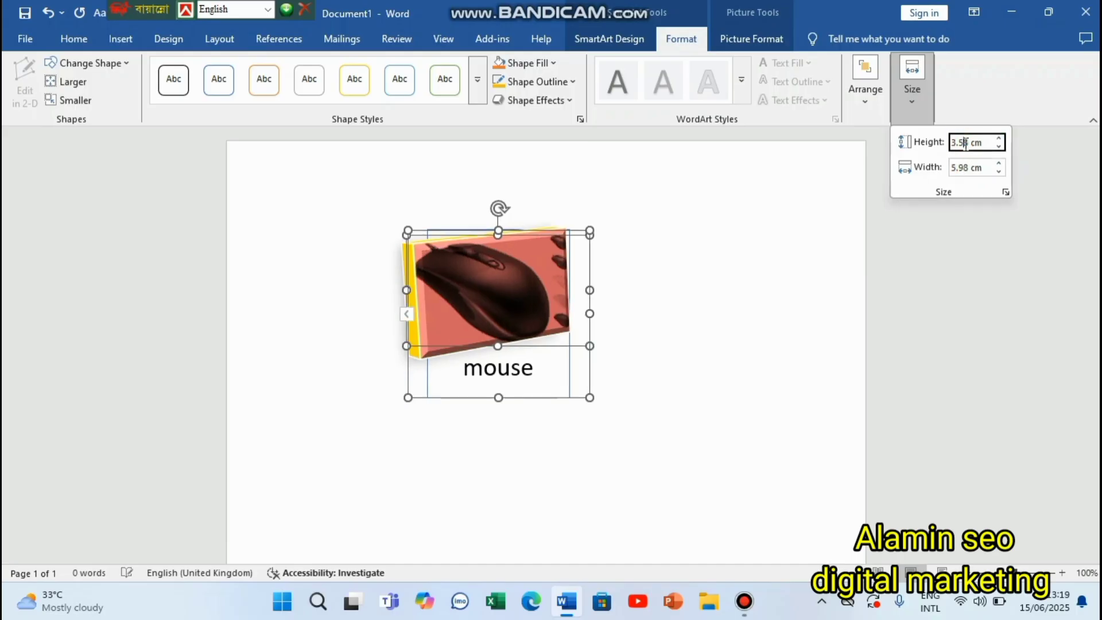
{"action": "left_click", "coordinate": [966, 142]}
{"action": "key", "text": "BackSpace"}
{"action": "left_click", "coordinate": [824, 254]}
{"action": "left_click", "coordinate": [821, 253]}
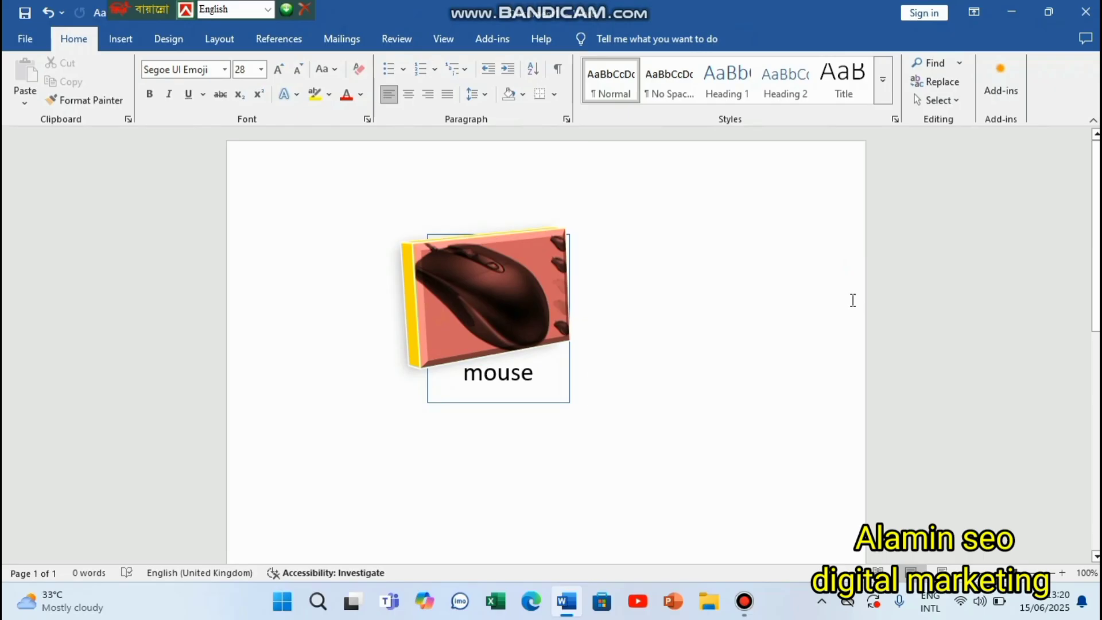
Enlarge the mouse picture inside the captioned graphic, and scale up the whole graphic.
{"action": "left_click", "coordinate": [437, 280]}
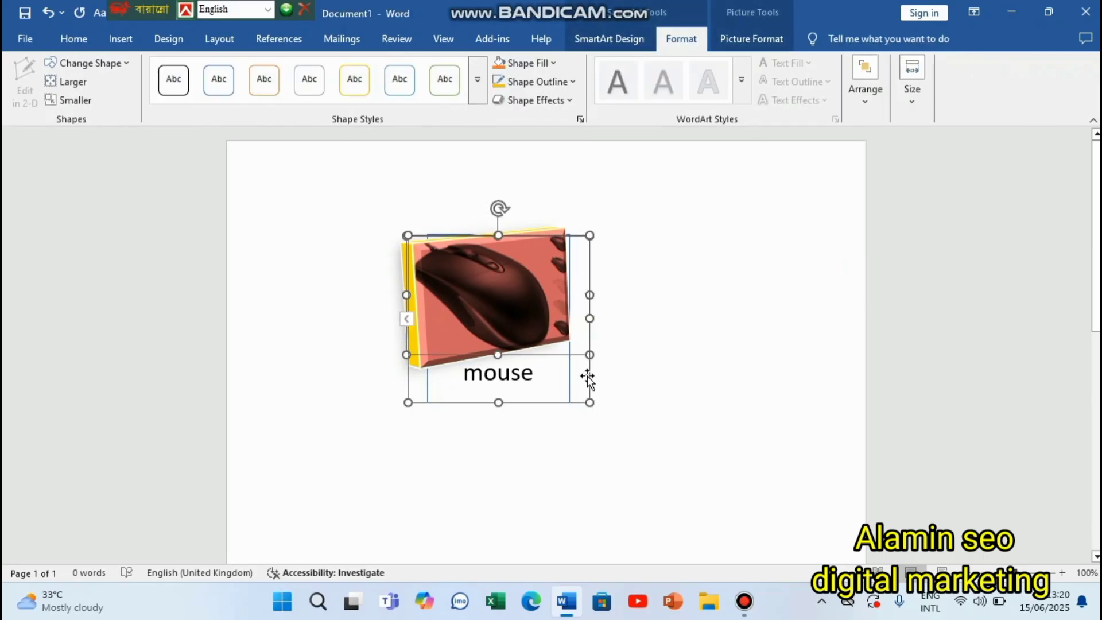
{"action": "left_click_drag", "start_coordinate": [583, 352], "coordinate": [691, 435]}
{"action": "left_click", "coordinate": [691, 435]}
{"action": "left_click", "coordinate": [504, 357]}
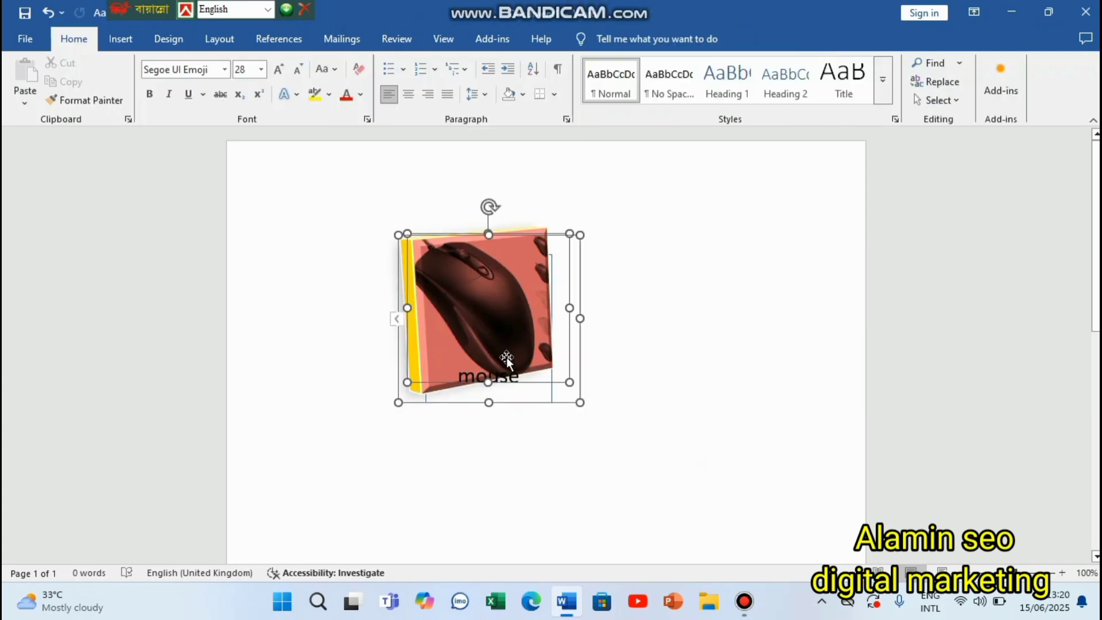
{"action": "left_click", "coordinate": [578, 401]}
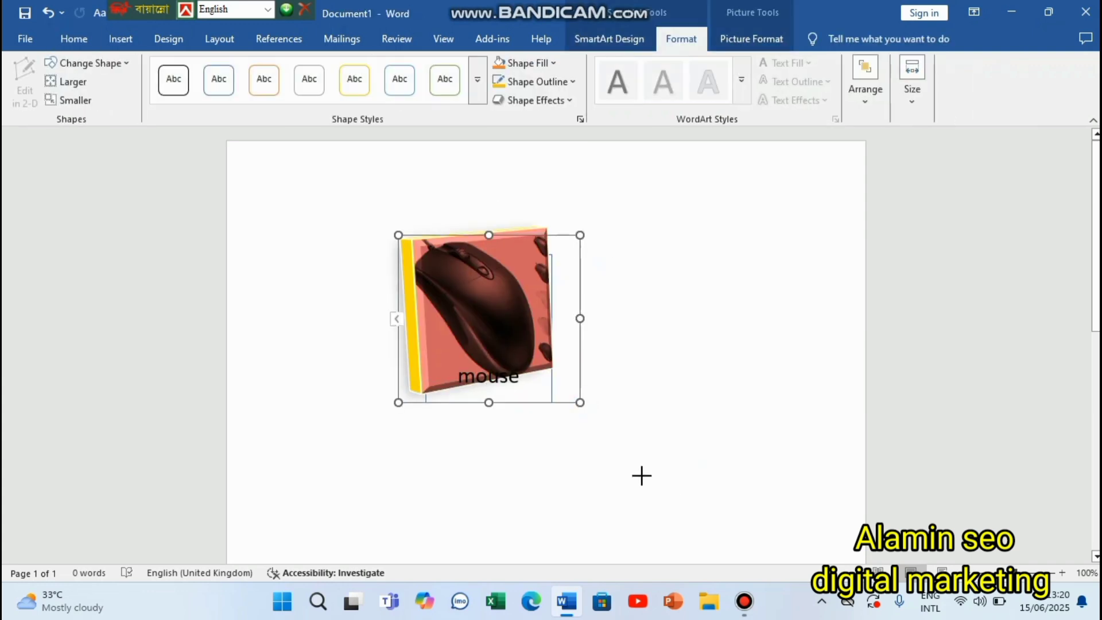
{"action": "left_click_drag", "start_coordinate": [711, 407], "coordinate": [710, 408]}
{"action": "left_click", "coordinate": [711, 406]}
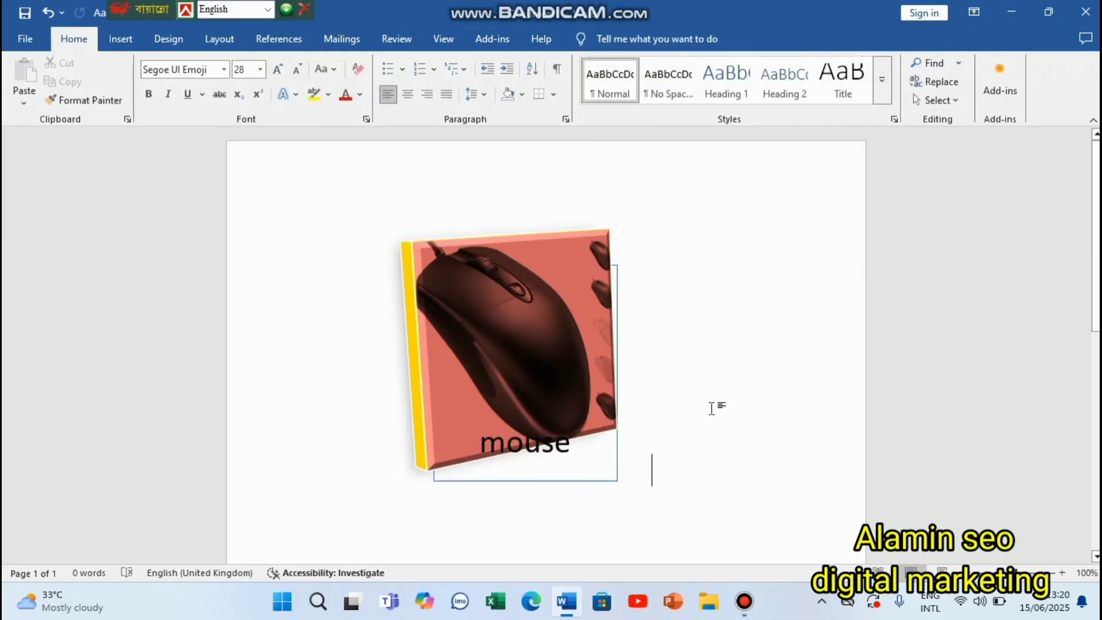
Shrink the captioned graphic and reposition the mouse picture within its frame.
{"action": "left_click", "coordinate": [512, 387]}
{"action": "scroll", "coordinate": [512, 388], "scroll_direction": "down", "scroll_amount": 5}
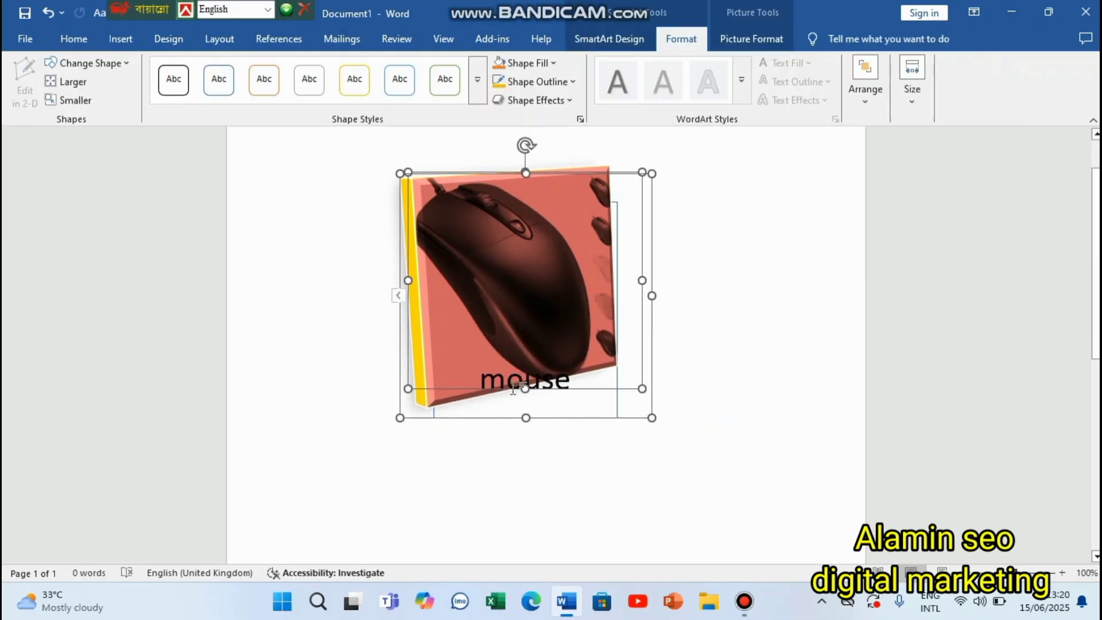
{"action": "scroll", "coordinate": [517, 342], "scroll_direction": "up", "scroll_amount": 4}
{"action": "left_click_drag", "start_coordinate": [518, 342], "coordinate": [527, 366]}
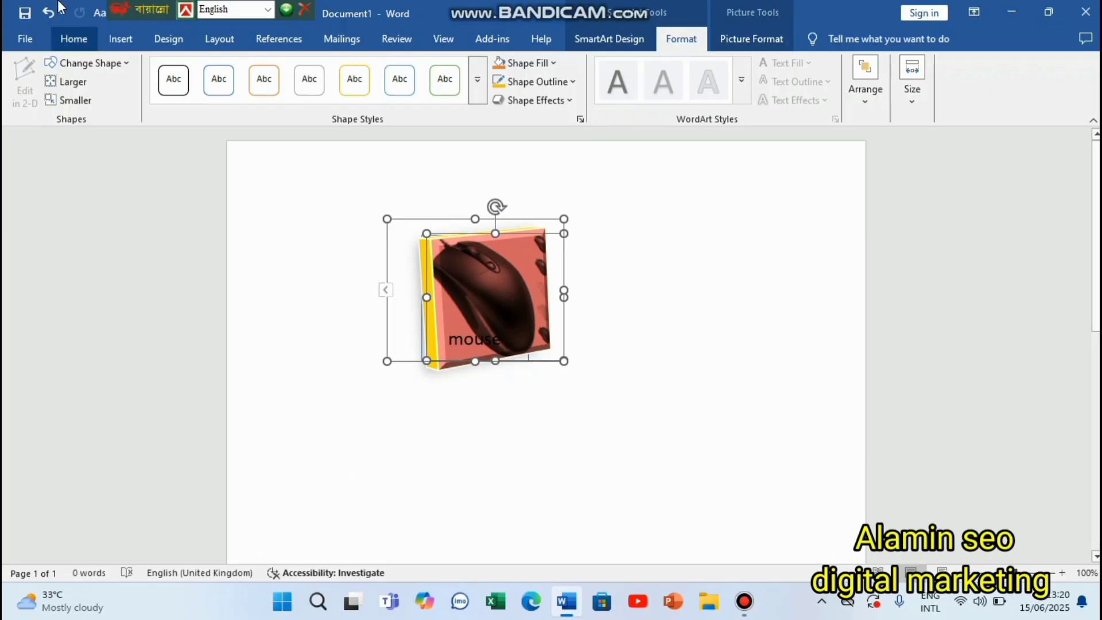
Search Bing for football pictures using the online picture insertion.
{"action": "left_click", "coordinate": [122, 41]}
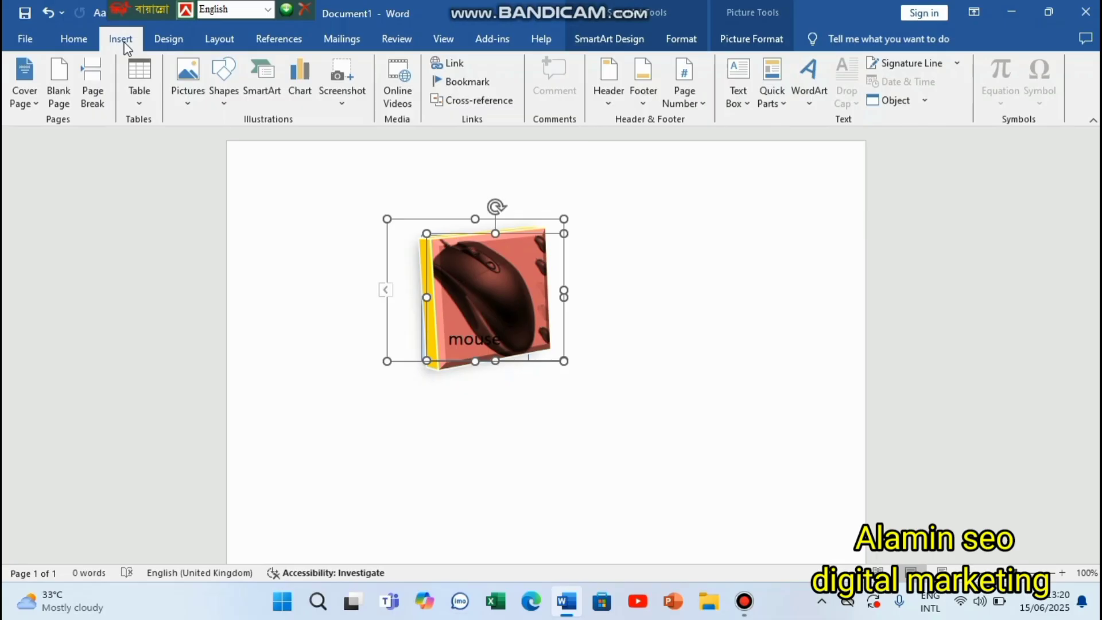
{"action": "left_click", "coordinate": [188, 103]}
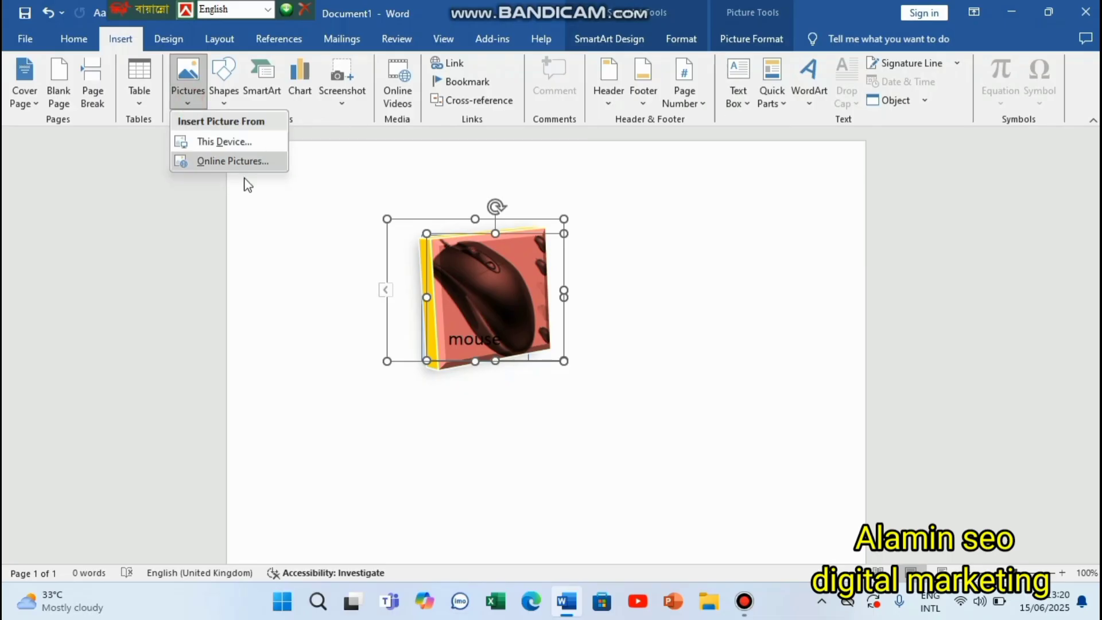
{"action": "left_click", "coordinate": [658, 330]}
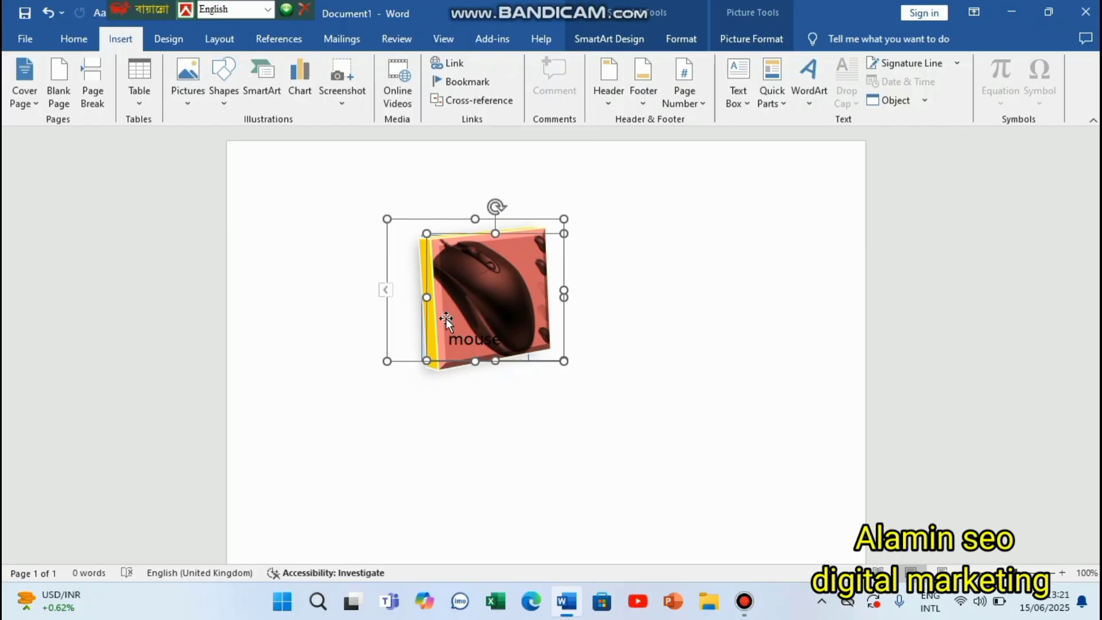
{"action": "left_click", "coordinate": [187, 80]}
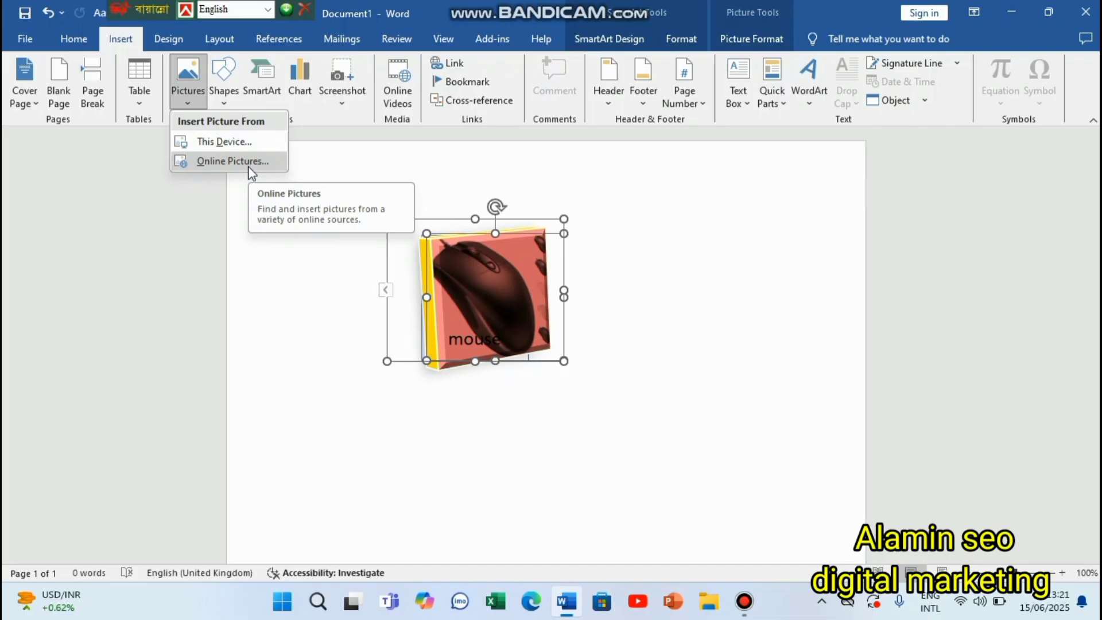
{"action": "left_click", "coordinate": [248, 167]}
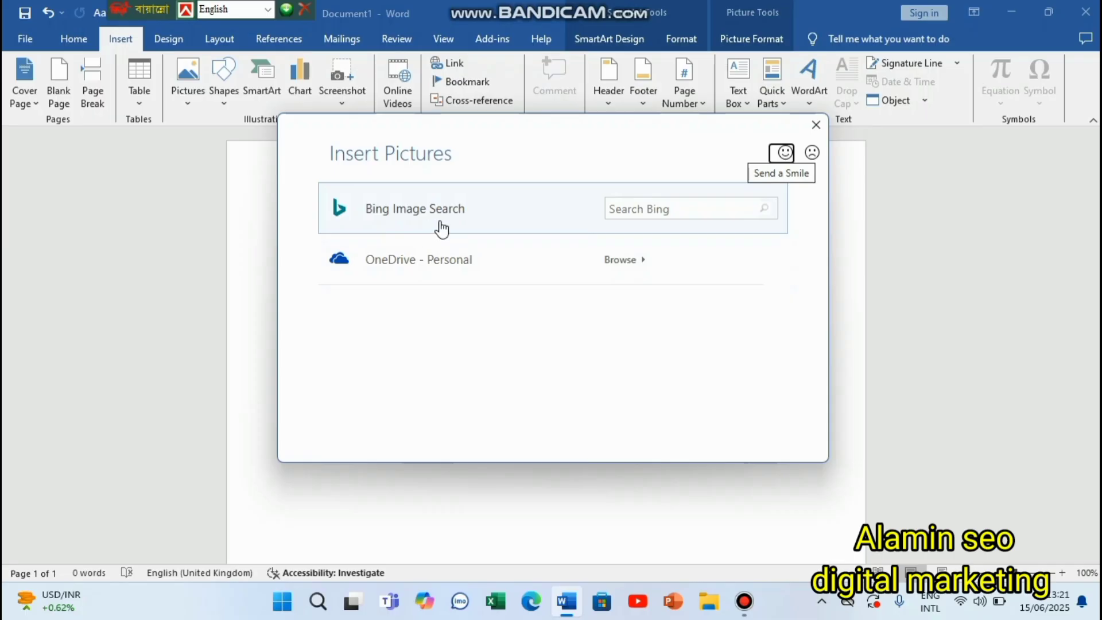
{"action": "left_click", "coordinate": [641, 210]}
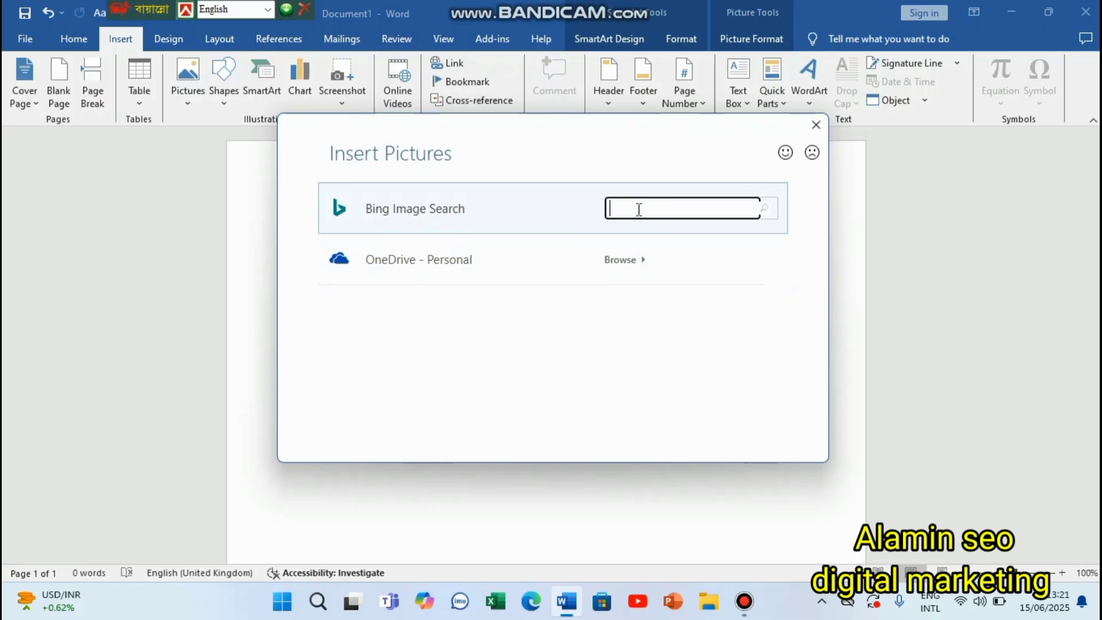
{"action": "type", "text": "footvball"}
{"action": "key", "text": "Return"}
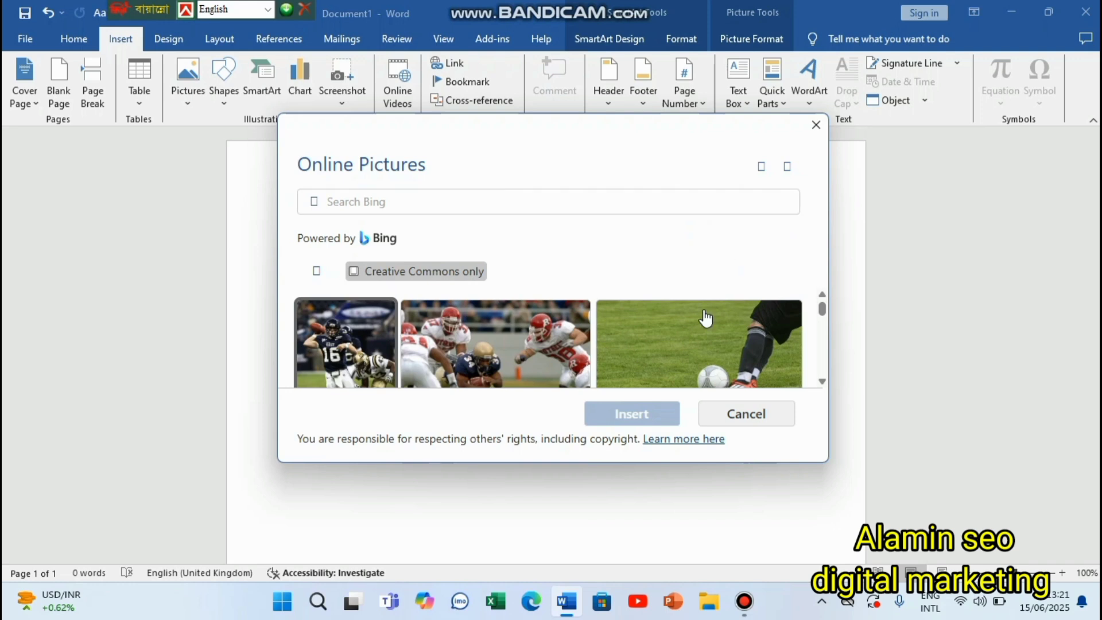
Browse the football image results and close the online picture search without inserting any.
{"action": "scroll", "coordinate": [631, 318], "scroll_direction": "down", "scroll_amount": 5}
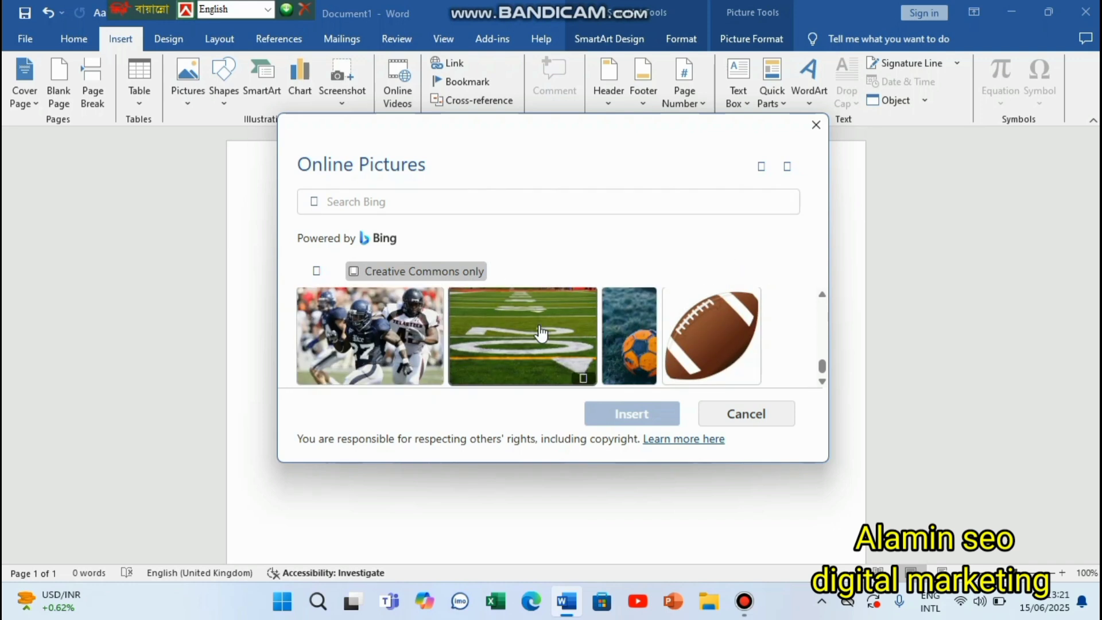
{"action": "left_click", "coordinate": [820, 265]}
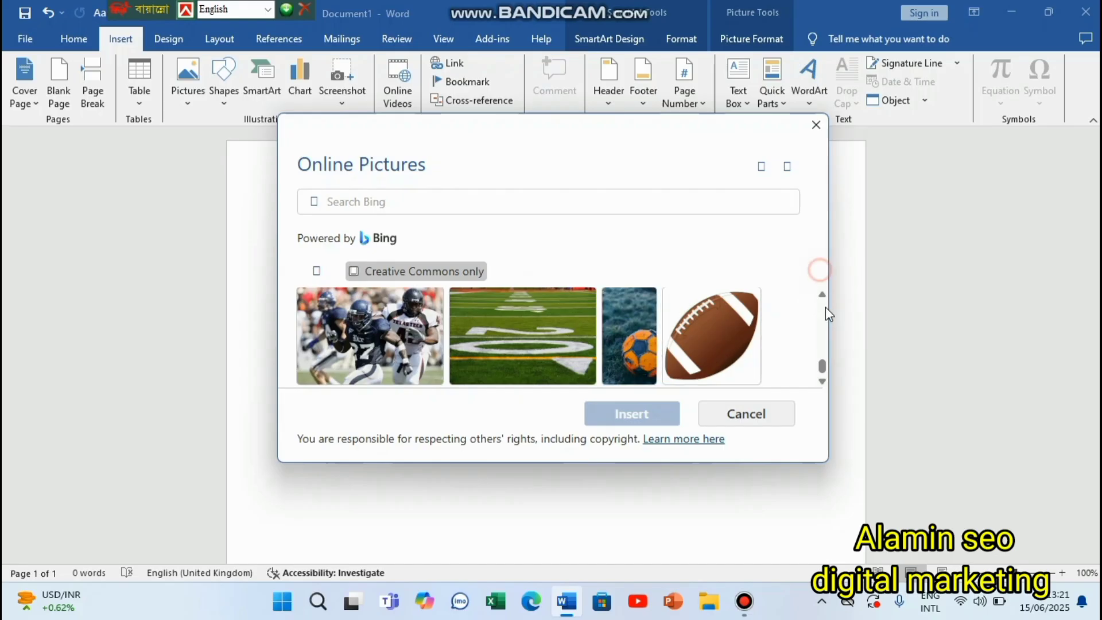
{"action": "left_click_drag", "start_coordinate": [822, 369], "coordinate": [824, 315]}
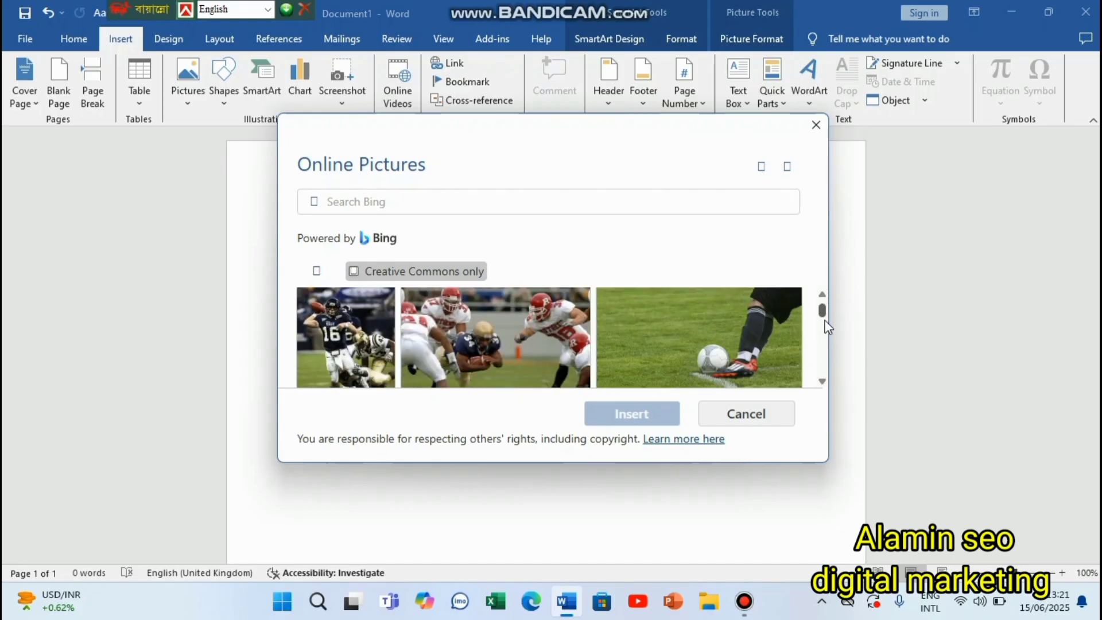
{"action": "left_click", "coordinate": [360, 198]}
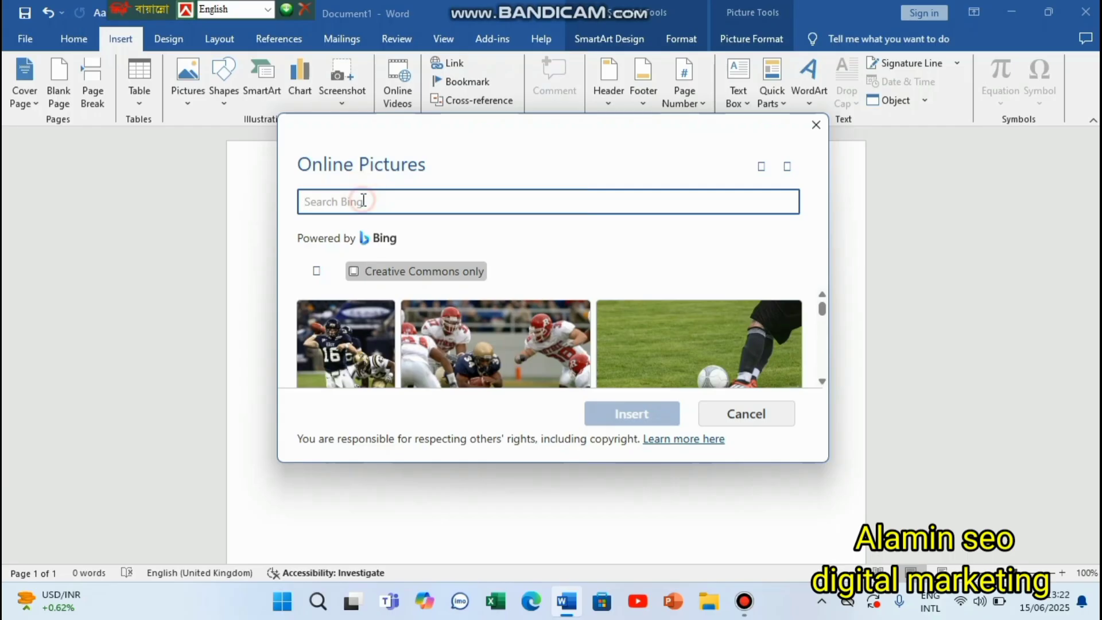
{"action": "left_click", "coordinate": [816, 124]}
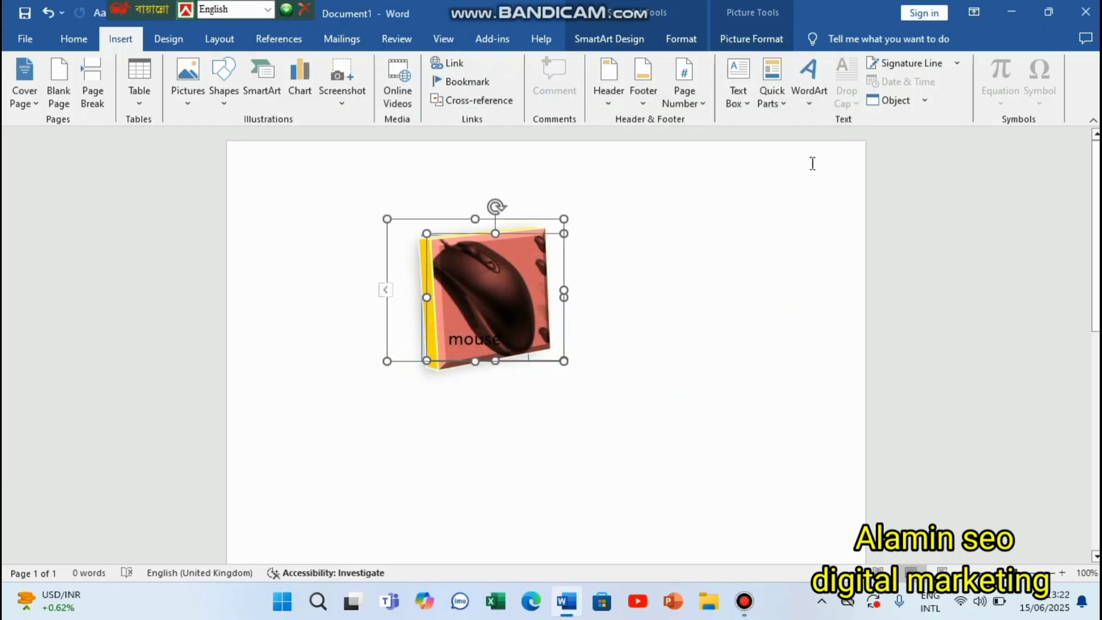
Search Bing for online pictures using the term "footballs pichure".
{"action": "left_click", "coordinate": [184, 109]}
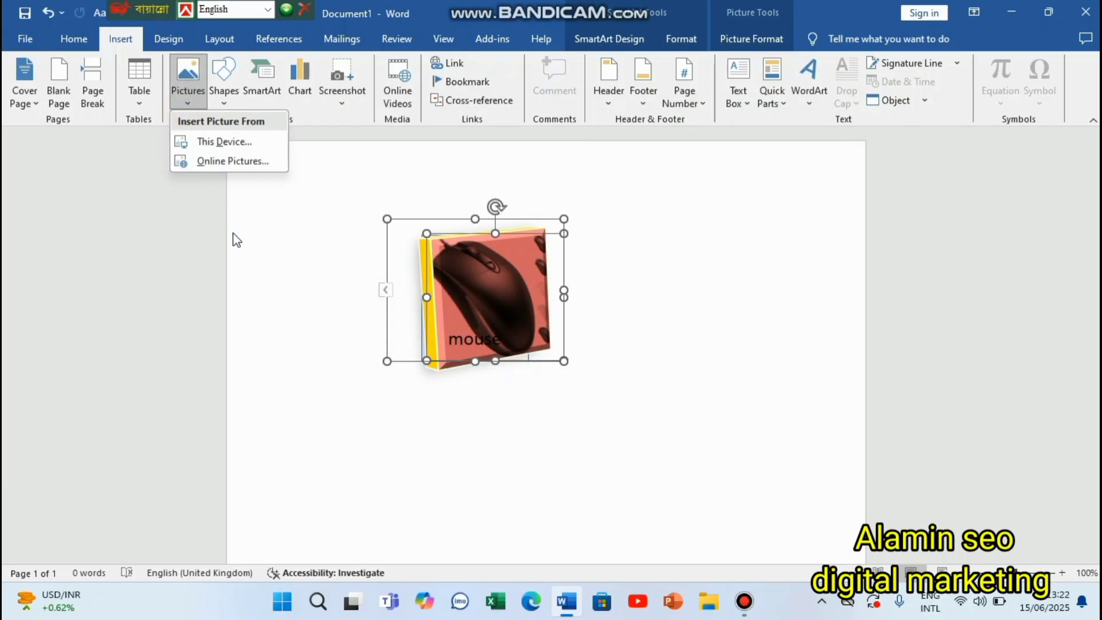
{"action": "left_click", "coordinate": [203, 161]}
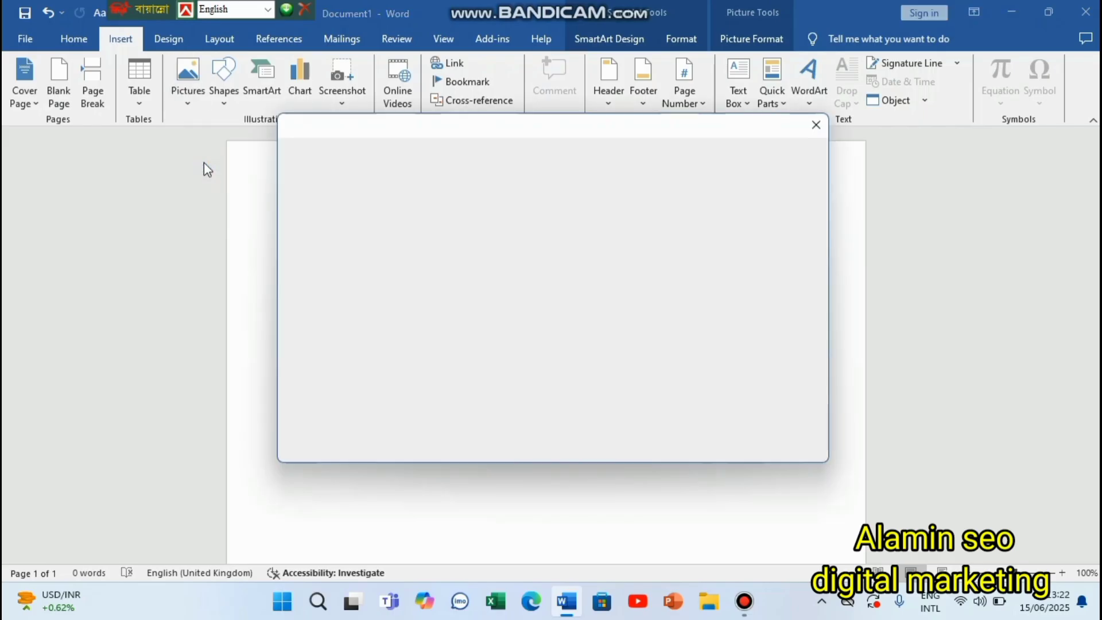
{"action": "left_click", "coordinate": [644, 208]}
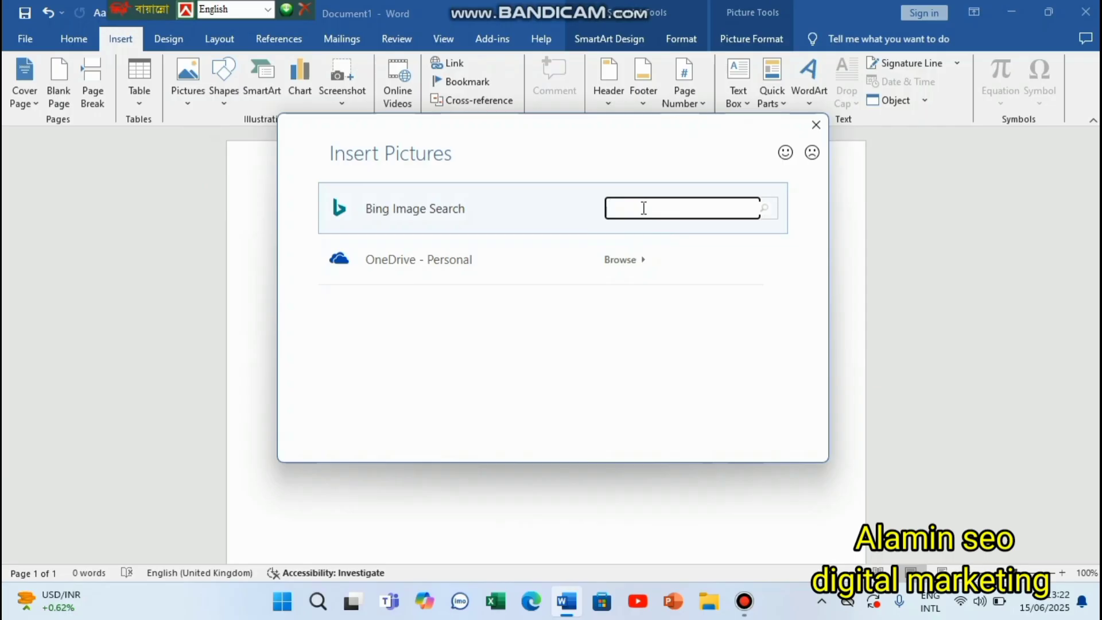
{"action": "type", "text": "footballs pichure"}
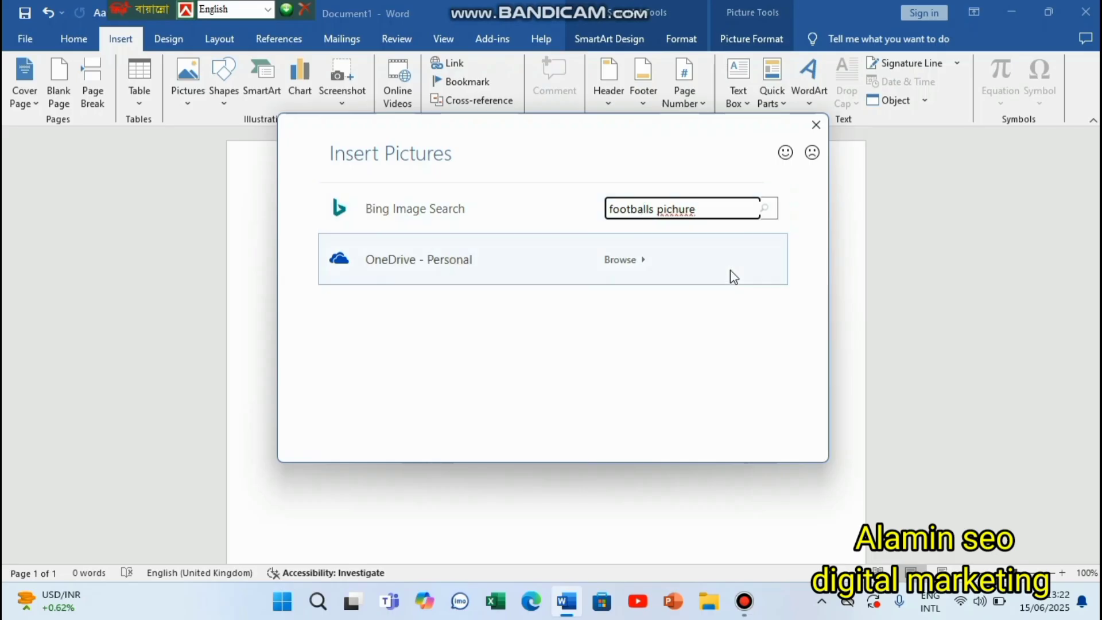
{"action": "key", "text": "Return"}
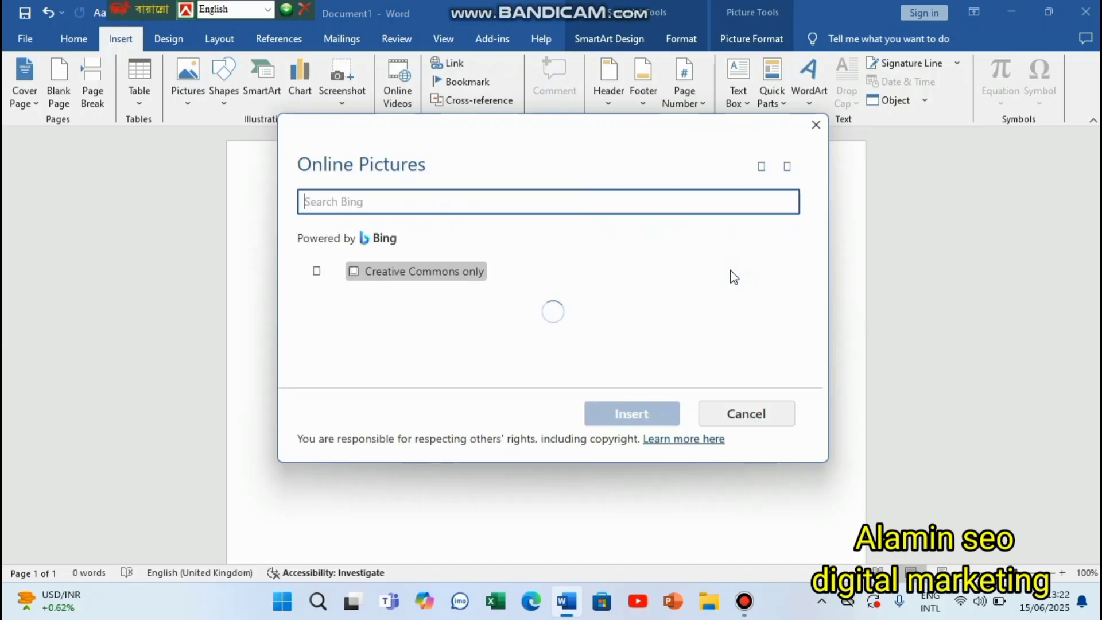
Browse the football image results for a suitable picture, opening and cancelling the feedback form along the way.
{"action": "scroll", "coordinate": [724, 322], "scroll_direction": "down", "scroll_amount": 2}
{"action": "scroll", "coordinate": [730, 331], "scroll_direction": "up", "scroll_amount": 2}
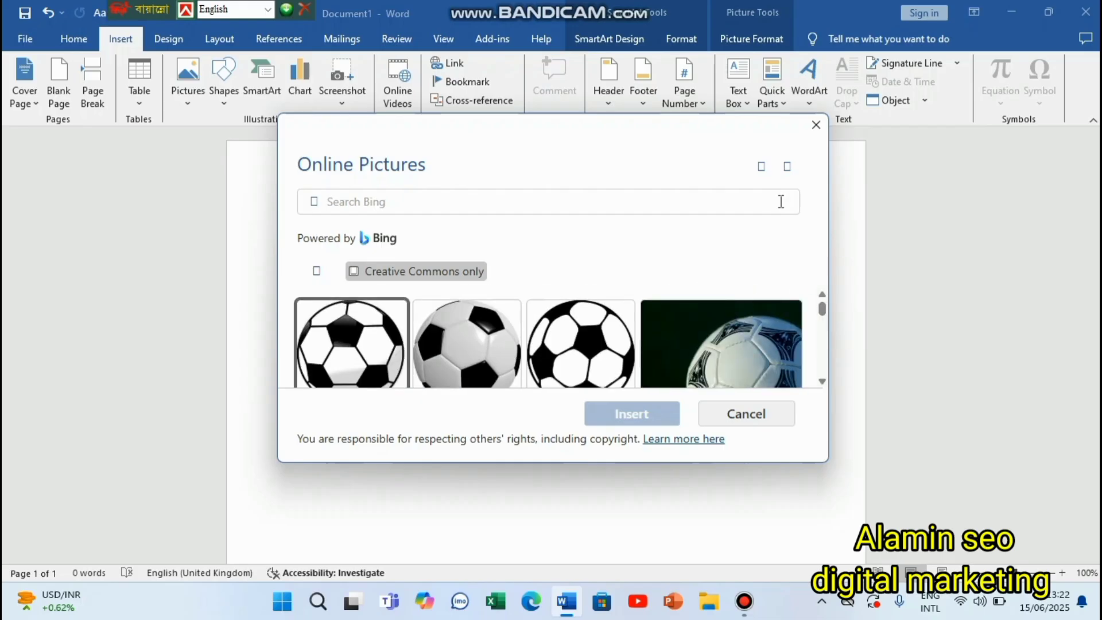
{"action": "left_click", "coordinate": [763, 168]}
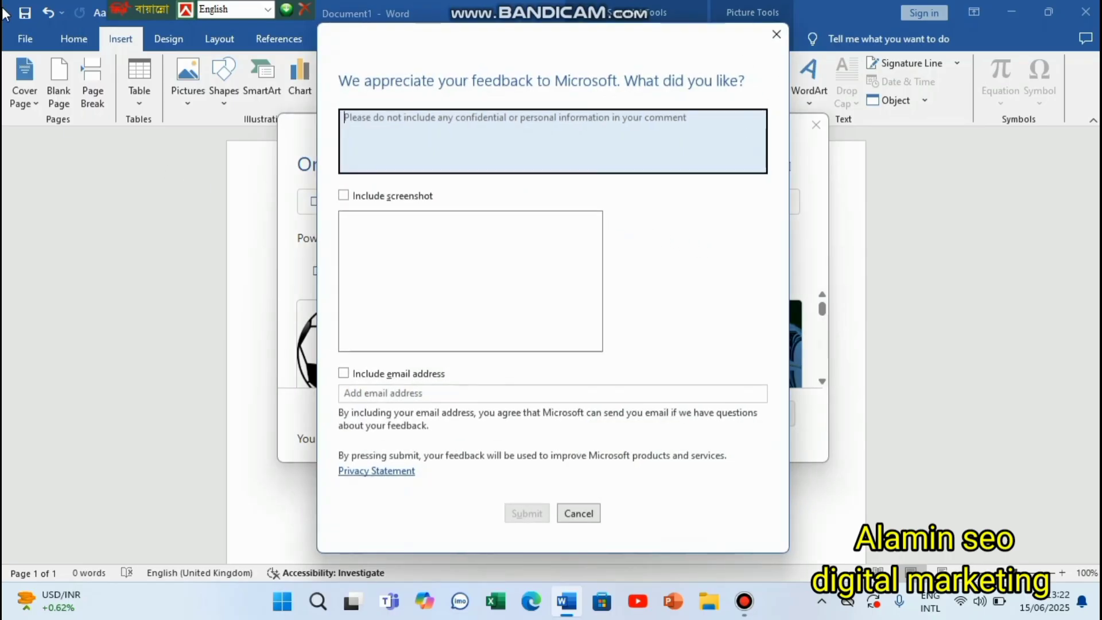
{"action": "left_click", "coordinate": [567, 513]}
{"action": "scroll", "coordinate": [578, 356], "scroll_direction": "down", "scroll_amount": 6}
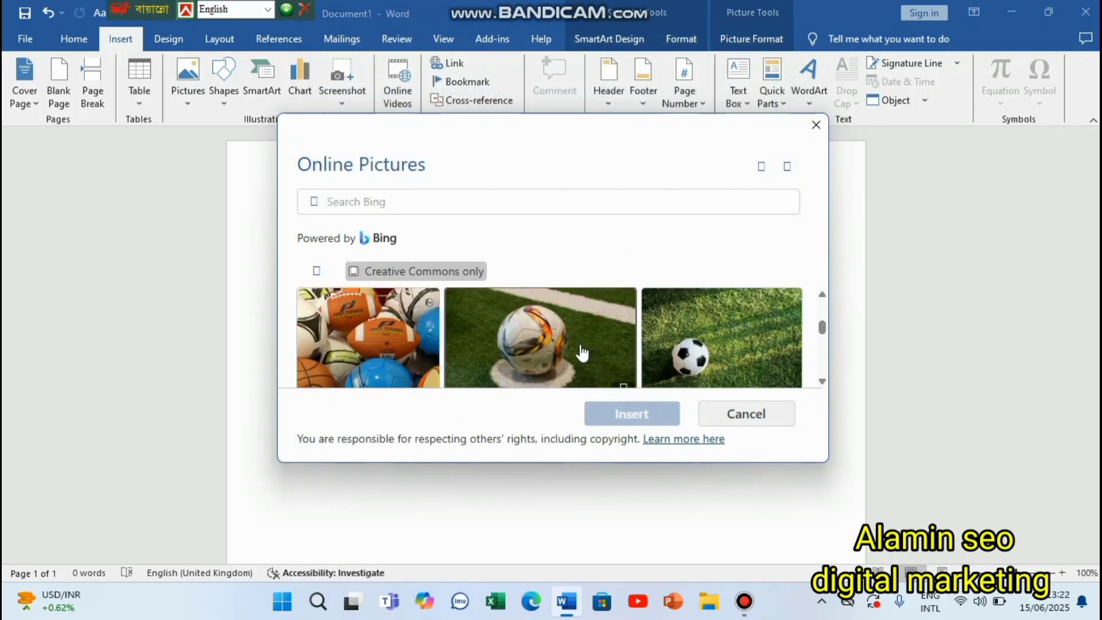
{"action": "scroll", "coordinate": [580, 339], "scroll_direction": "up", "scroll_amount": 6}
{"action": "scroll", "coordinate": [581, 325], "scroll_direction": "down", "scroll_amount": 5}
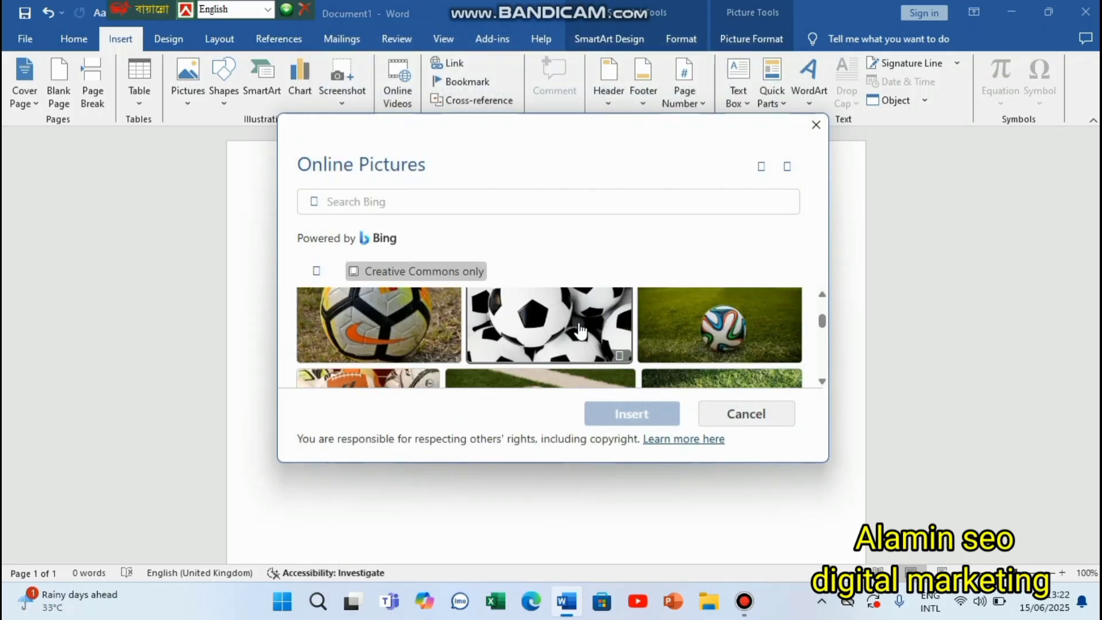
{"action": "scroll", "coordinate": [580, 325], "scroll_direction": "up", "scroll_amount": 4}
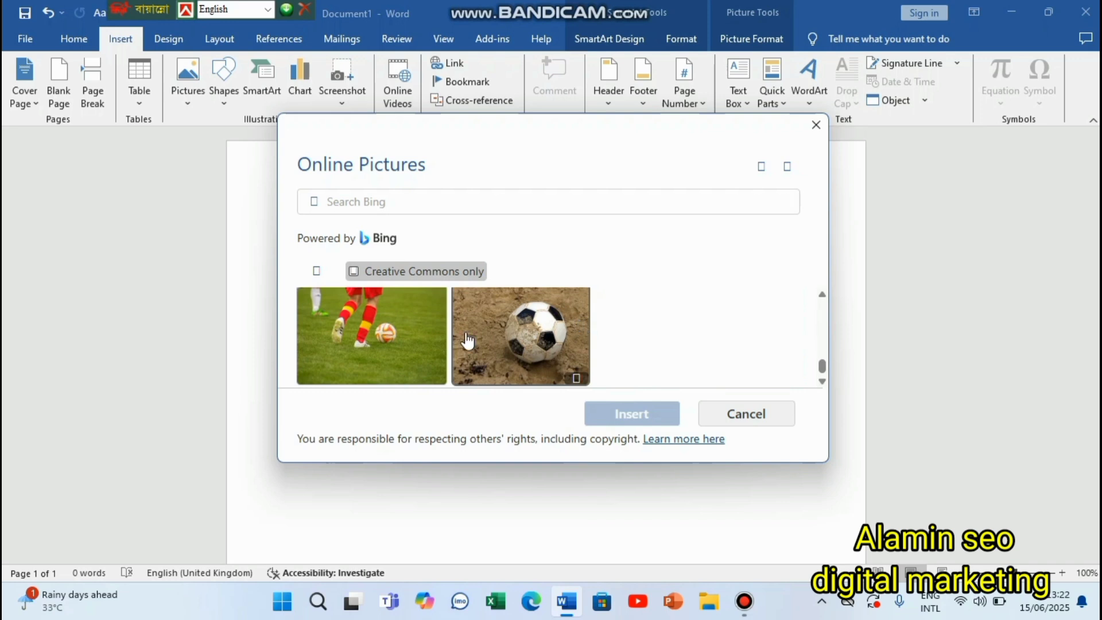
{"action": "scroll", "coordinate": [448, 340], "scroll_direction": "up", "scroll_amount": 3}
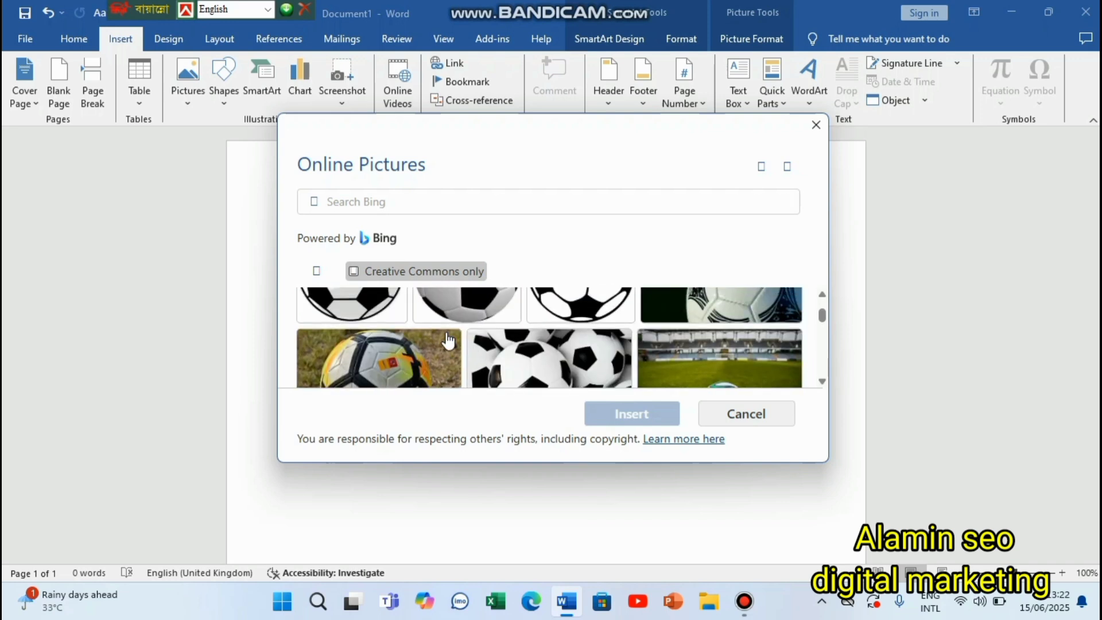
Try to insert the picture of piled black-and-white footballs from the results, and cancel its download.
{"action": "left_click", "coordinate": [552, 363]}
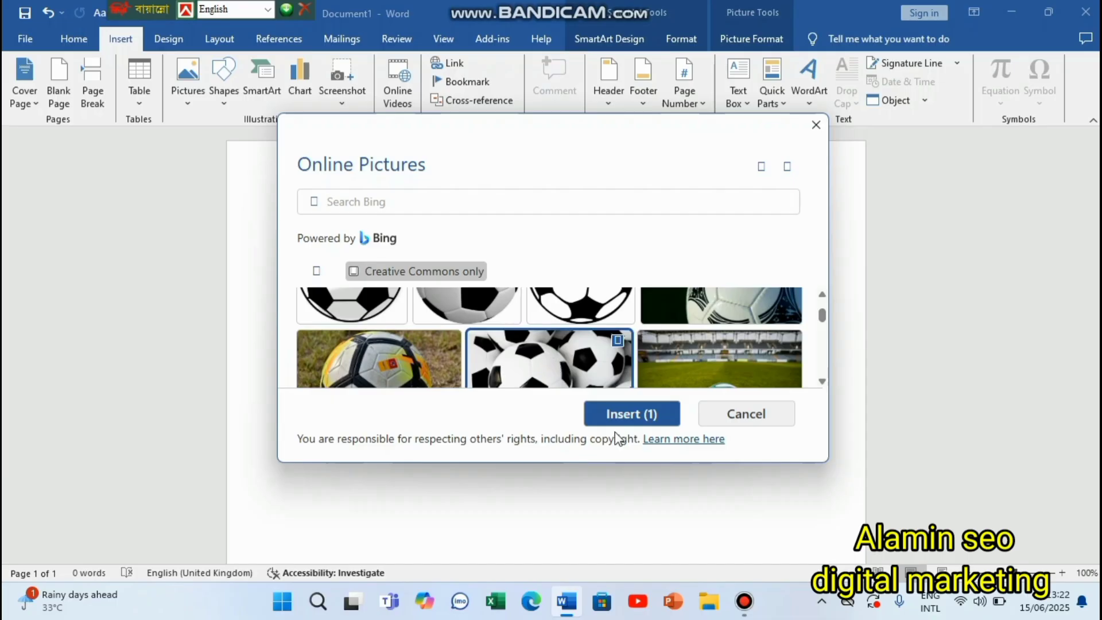
{"action": "left_click", "coordinate": [620, 416]}
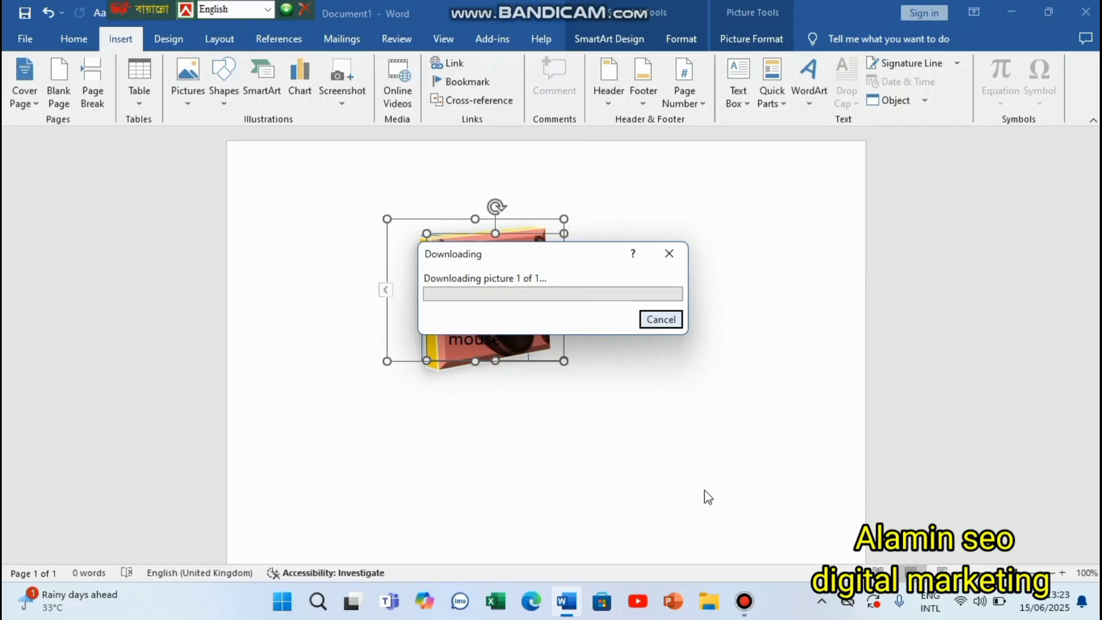
{"action": "left_click", "coordinate": [664, 476]}
{"action": "left_click", "coordinate": [573, 294]}
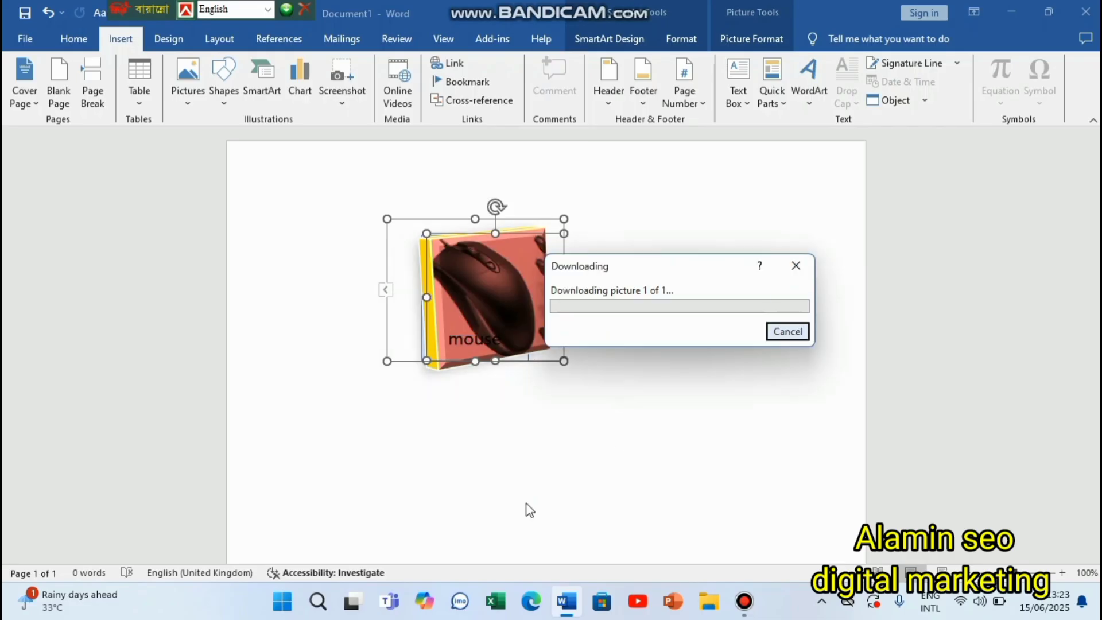
{"action": "left_click", "coordinate": [798, 265]}
Search Bing for book pictures using the online picture insertion.
{"action": "left_click", "coordinate": [194, 103]}
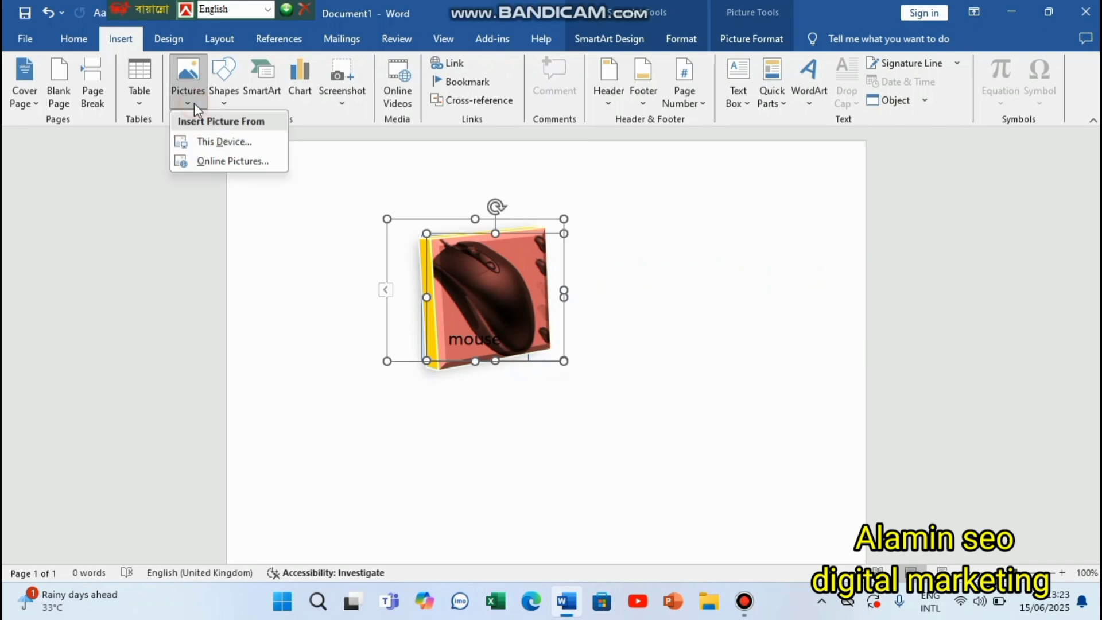
{"action": "left_click", "coordinate": [218, 157]}
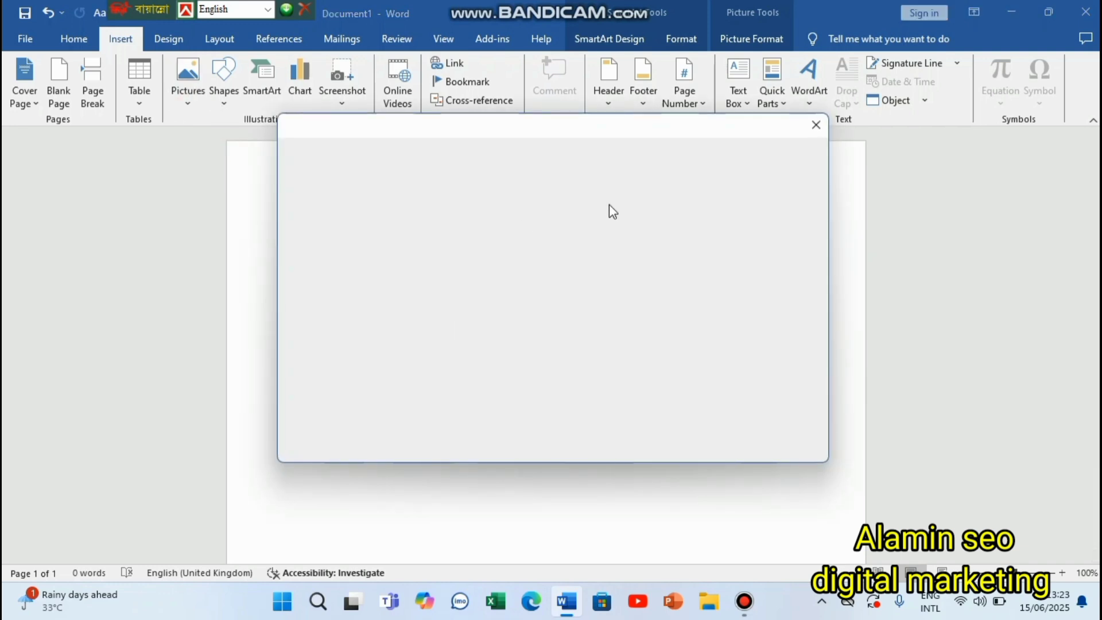
{"action": "left_click", "coordinate": [623, 211]}
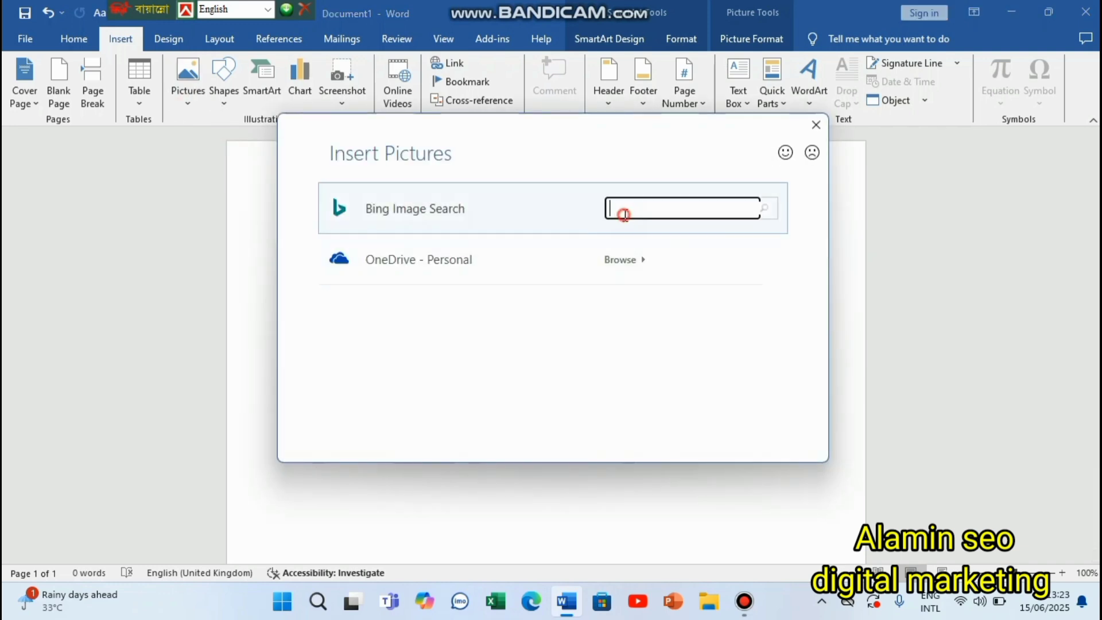
{"action": "type", "text": "bbc"}
{"action": "key", "text": "BackSpace"}
{"action": "key", "text": "BackSpace"}
{"action": "key", "text": "BackSpace"}
{"action": "type", "text": "bo"}
{"action": "key", "text": "Return"}
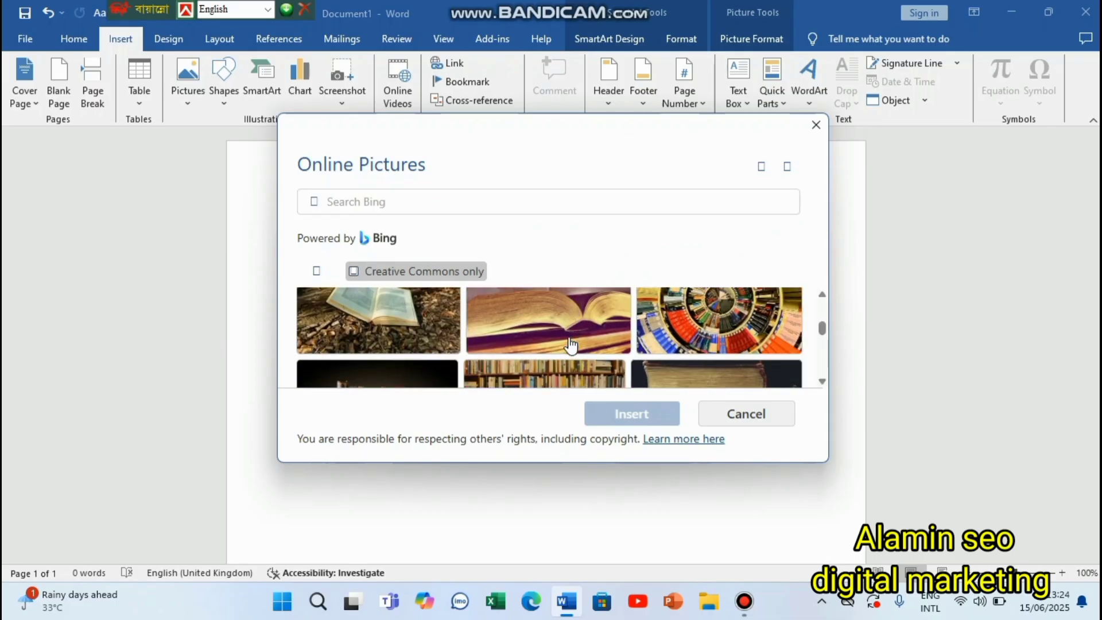
Insert the photo of an open book lying on wood chips from the online results.
{"action": "left_click", "coordinate": [433, 331]}
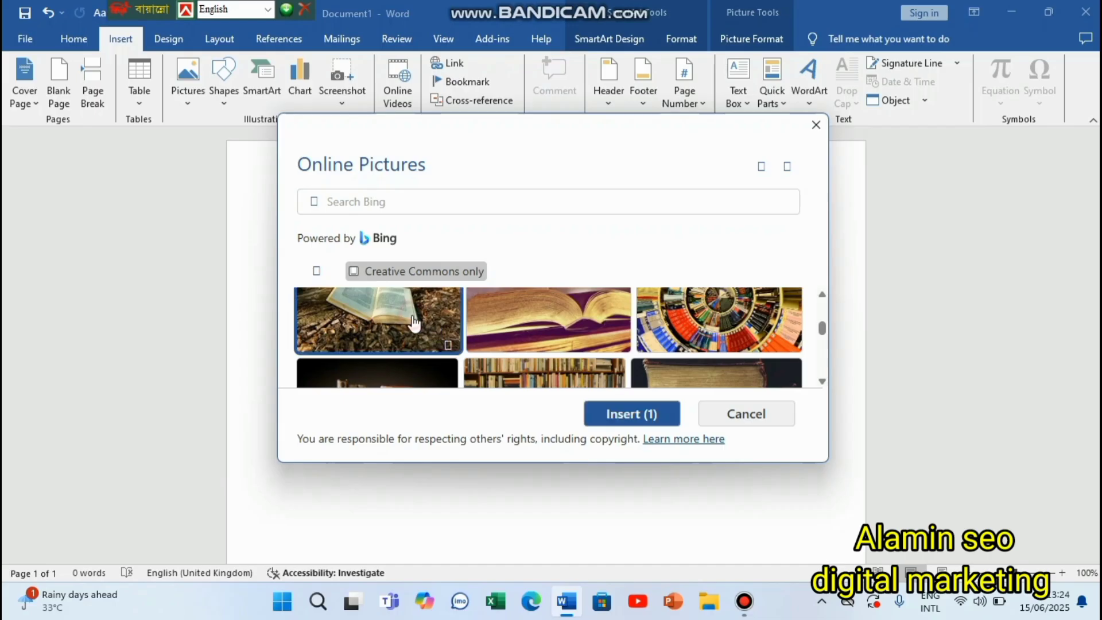
{"action": "left_click", "coordinate": [627, 417]}
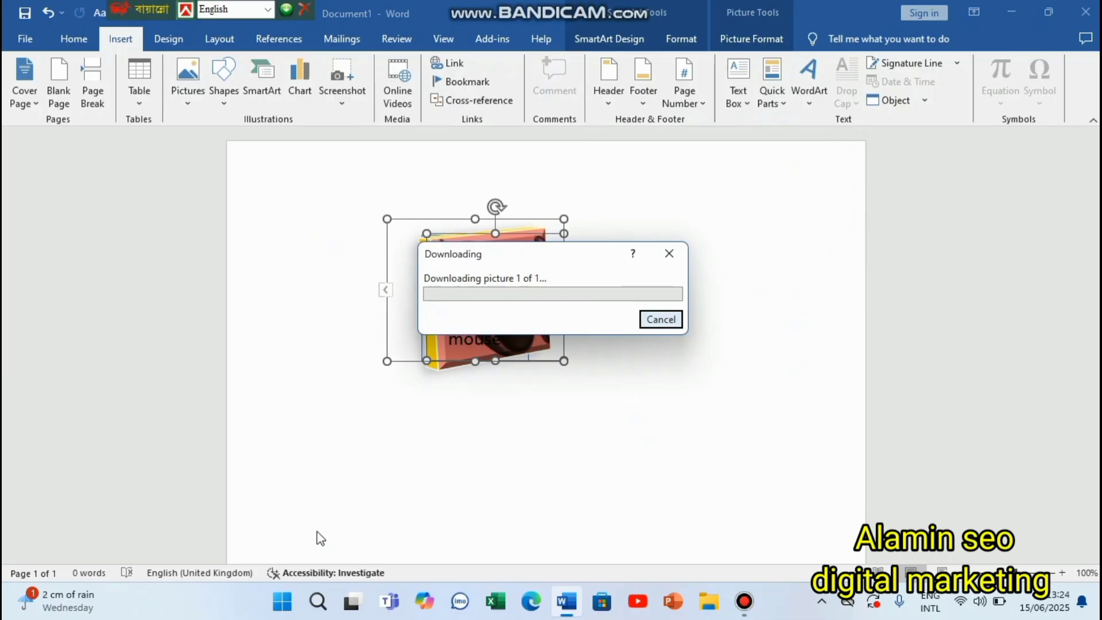
{"action": "left_click", "coordinate": [659, 256]}
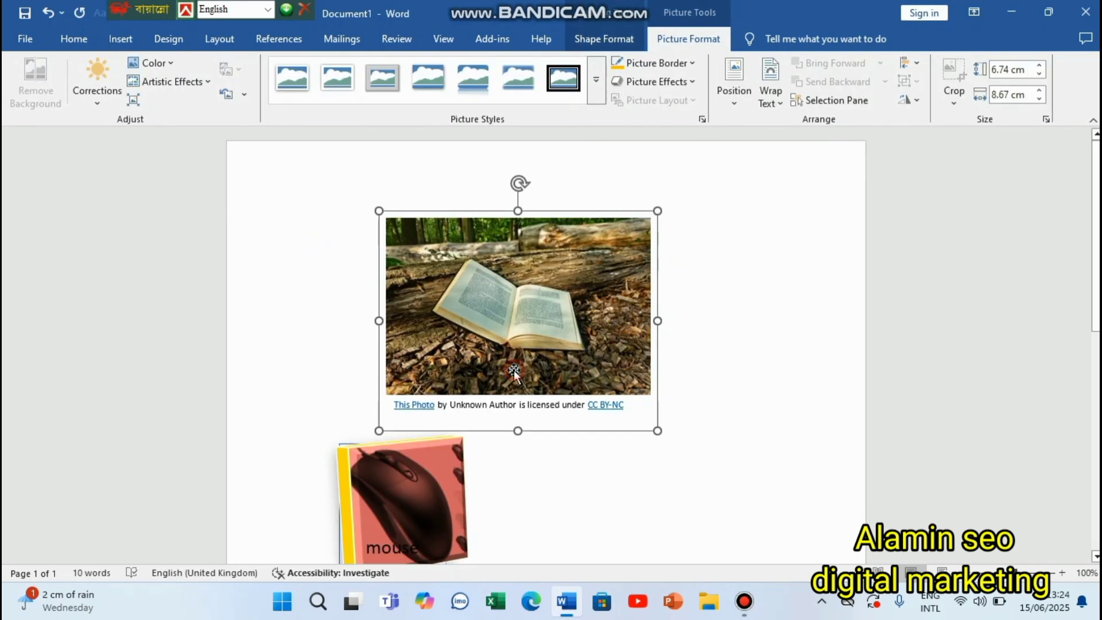
Resize the inserted book photo and its attribution frame, and rearrange the photo and attribution text on the page.
{"action": "left_click", "coordinate": [513, 372]}
{"action": "left_click_drag", "start_coordinate": [658, 431], "coordinate": [672, 461]}
{"action": "left_click", "coordinate": [524, 333]}
{"action": "left_click_drag", "start_coordinate": [508, 331], "coordinate": [568, 388]}
{"action": "left_click_drag", "start_coordinate": [560, 312], "coordinate": [319, 381]}
{"action": "left_click_drag", "start_coordinate": [759, 470], "coordinate": [442, 414]}
{"action": "left_click_drag", "start_coordinate": [419, 346], "coordinate": [489, 403]}
{"action": "left_click_drag", "start_coordinate": [397, 358], "coordinate": [659, 453]}
{"action": "left_click_drag", "start_coordinate": [454, 306], "coordinate": [606, 361]}
Delete the mouse picture from the captioned graphic, and remove the whole graphic from the page.
{"action": "left_click", "coordinate": [657, 309]}
{"action": "key", "text": "Delete"}
{"action": "left_click", "coordinate": [664, 291]}
{"action": "left_click", "coordinate": [555, 214]}
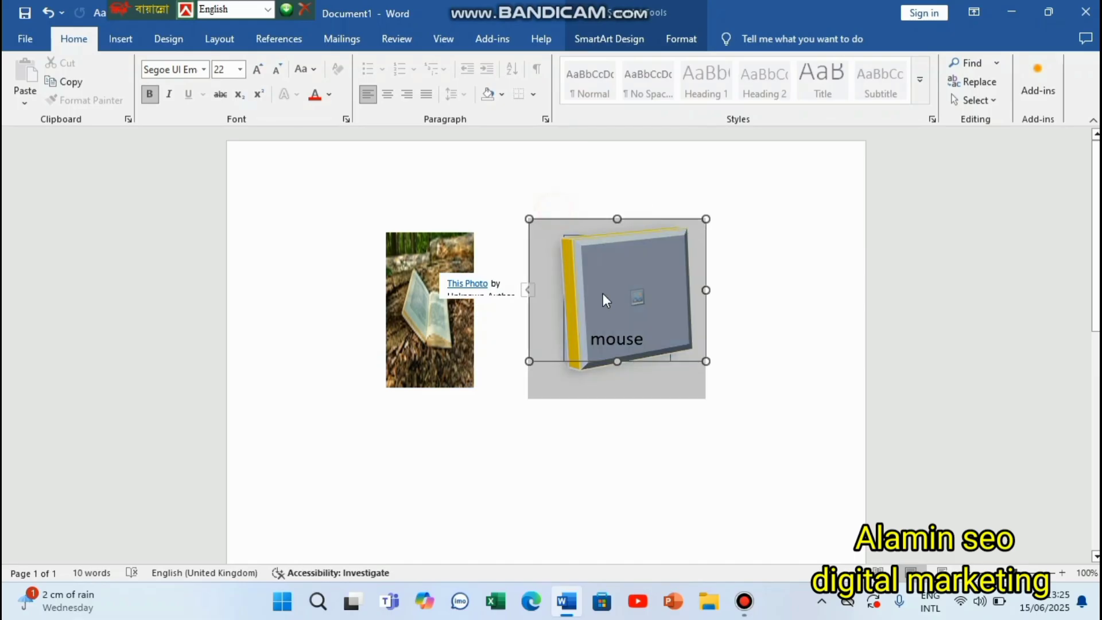
{"action": "key", "text": "Delete"}
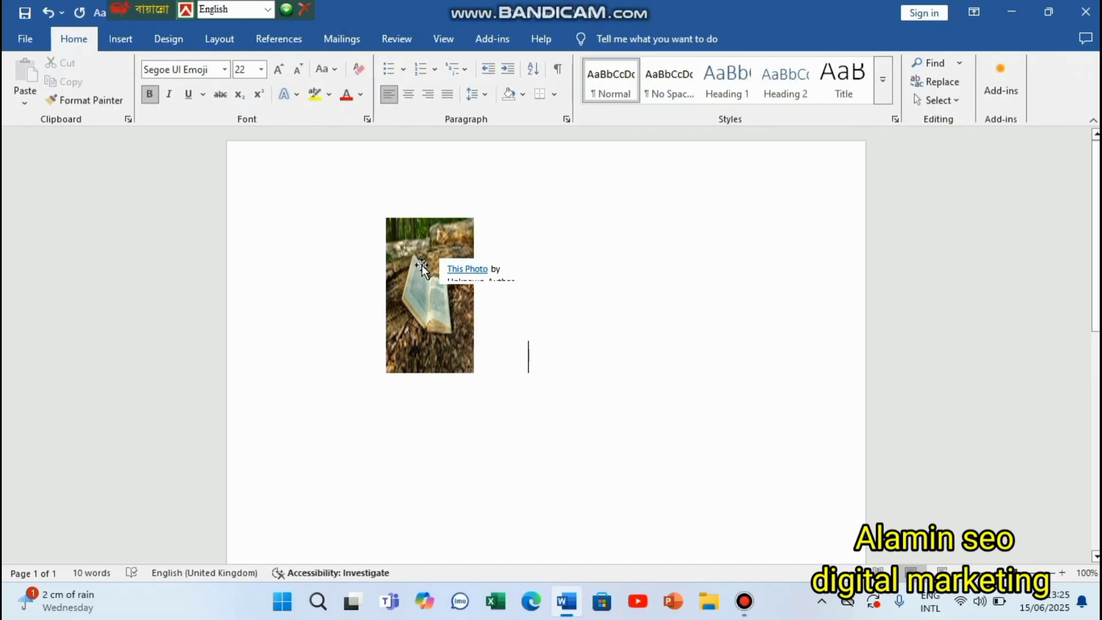
Enlarge the group holding the book photo and its attribution text, making it taller and wider.
{"action": "left_click", "coordinate": [422, 265]}
{"action": "left_click_drag", "start_coordinate": [531, 377], "coordinate": [553, 393]}
{"action": "left_click", "coordinate": [420, 317]}
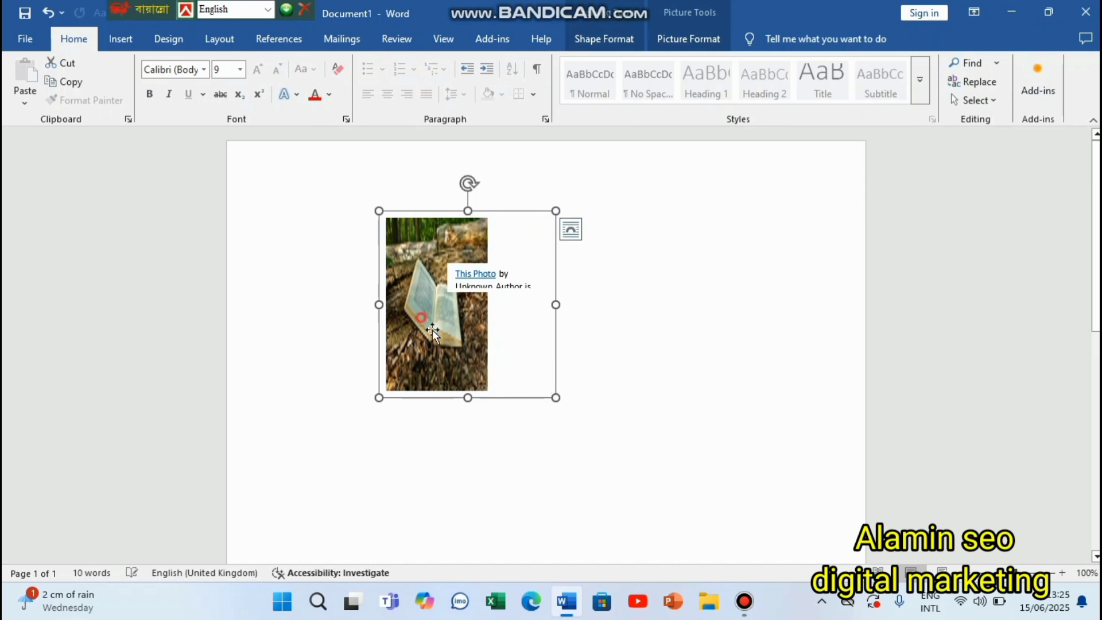
{"action": "left_click_drag", "start_coordinate": [556, 305], "coordinate": [615, 304]}
Select the book photo inside its group and move it lower on the page.
{"action": "left_click", "coordinate": [462, 331]}
{"action": "left_click_drag", "start_coordinate": [463, 330], "coordinate": [756, 441]}
{"action": "left_click_drag", "start_coordinate": [658, 385], "coordinate": [573, 522]}
{"action": "scroll", "coordinate": [573, 522], "scroll_direction": "down", "scroll_amount": 3}
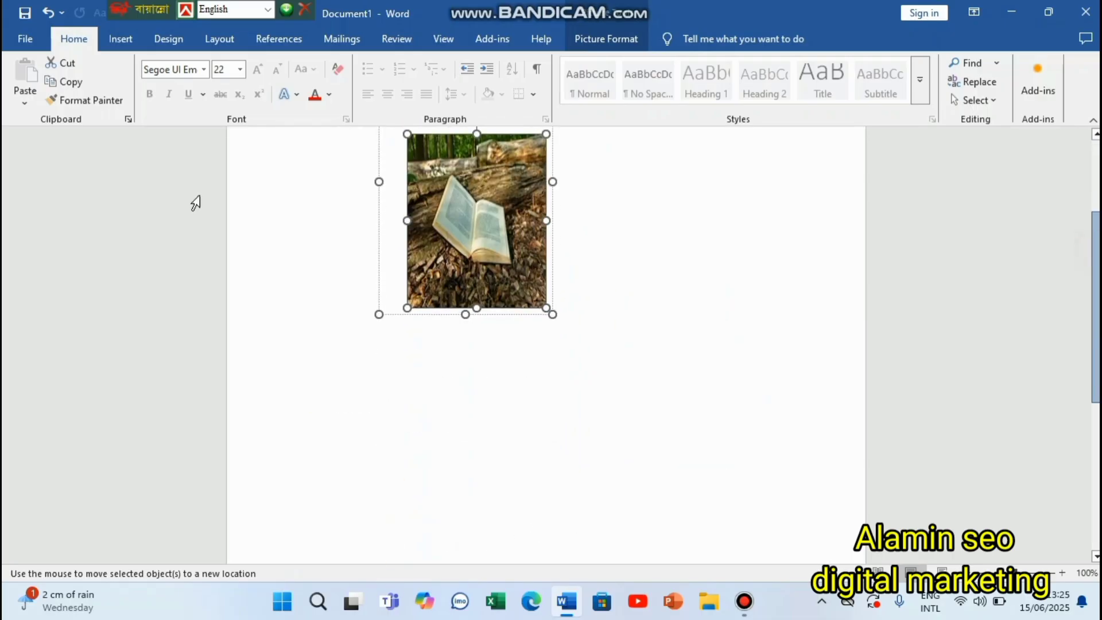
{"action": "left_click_drag", "start_coordinate": [519, 219], "coordinate": [573, 378]}
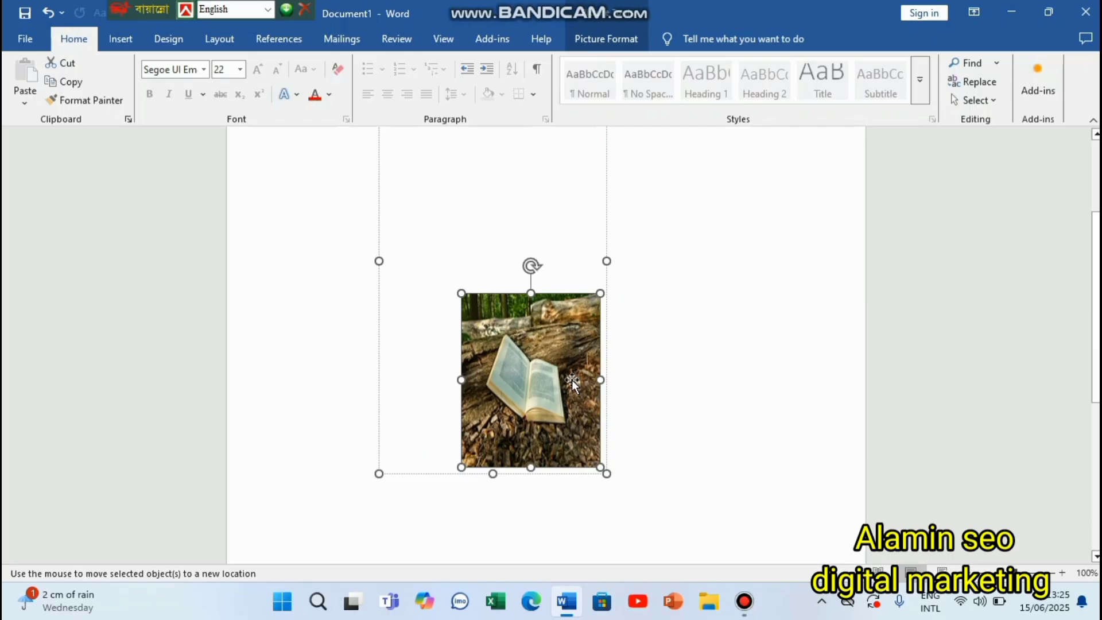